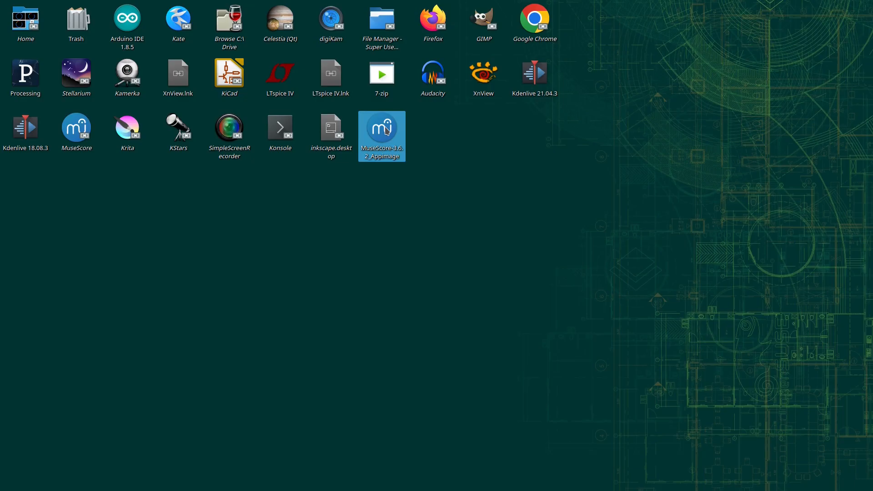
Launch MuseScore 3.6.2 and start a new score titled "Countdow Music"
{"action": "double_click", "coordinate": [385, 127]}
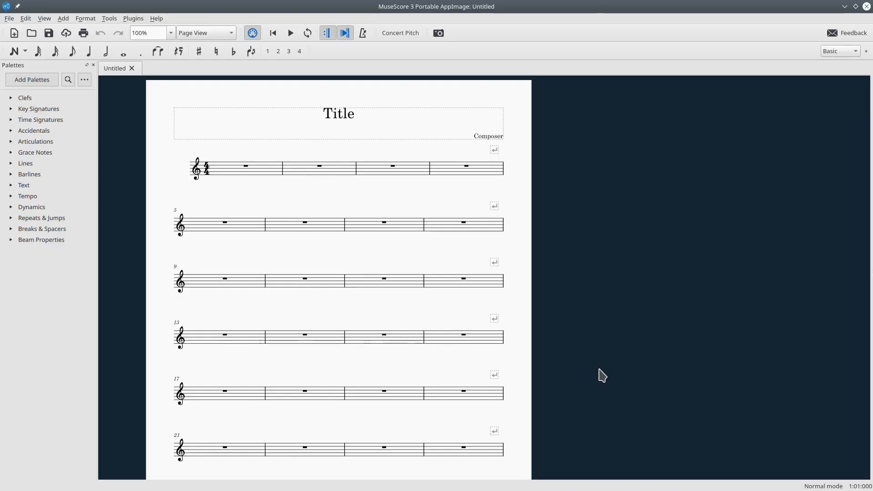
{"action": "left_click", "coordinate": [10, 18]}
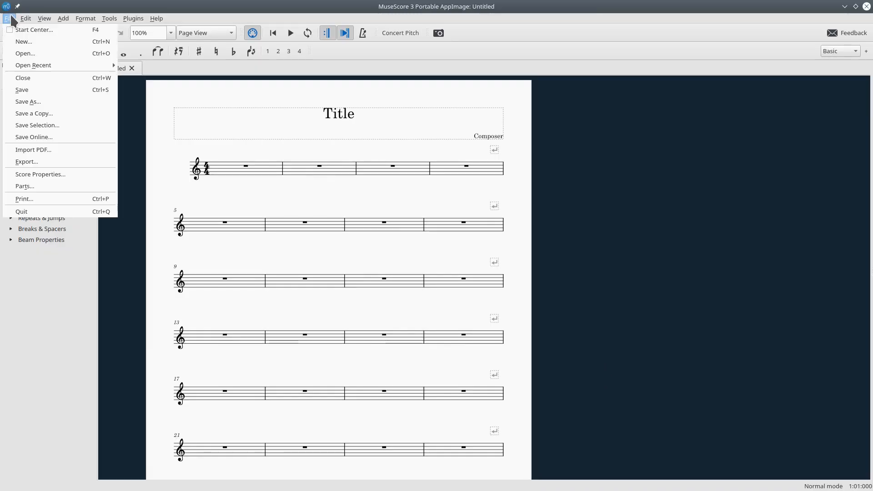
{"action": "left_click", "coordinate": [16, 37]}
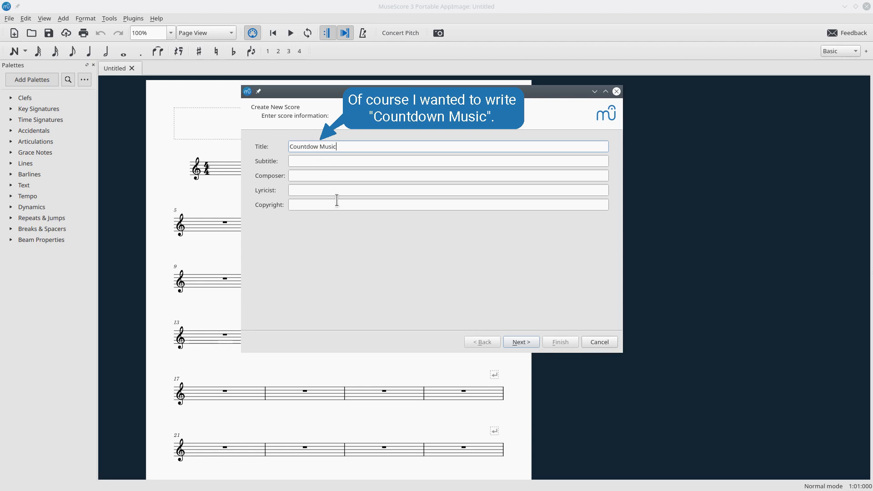
{"action": "left_click", "coordinate": [535, 347]}
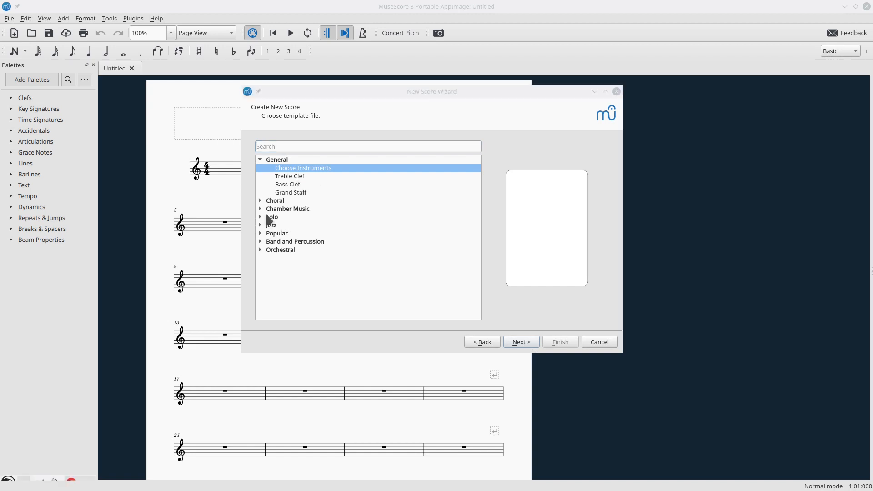
Create the score with individually chosen instruments, searching for "drum" and adding three Drumset staves
{"action": "left_click", "coordinate": [284, 146]}
{"action": "type", "text": "dru"}
{"action": "key", "text": "Return"}
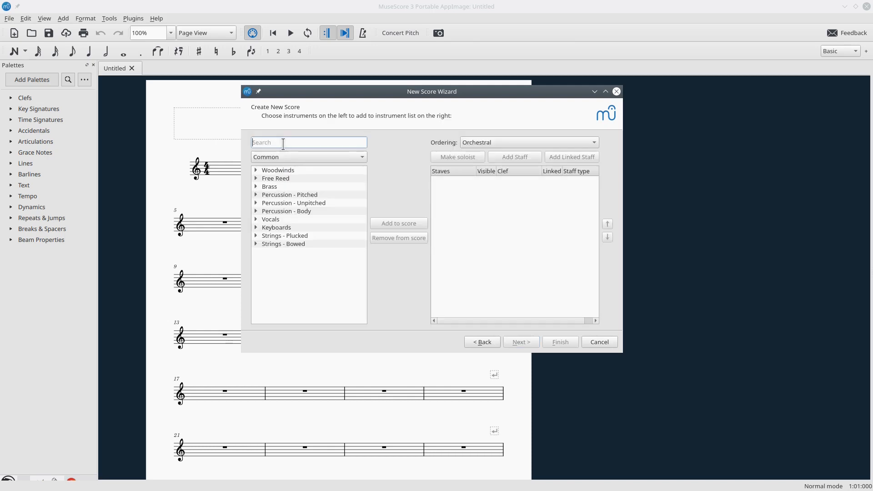
{"action": "type", "text": "drum"}
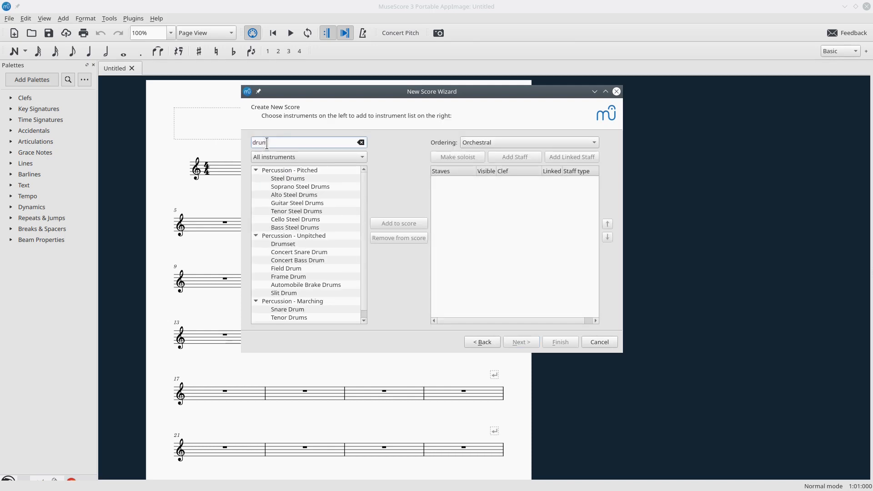
{"action": "scroll", "coordinate": [304, 255], "scroll_direction": "down", "scroll_amount": 1}
{"action": "double_click", "coordinate": [288, 236]}
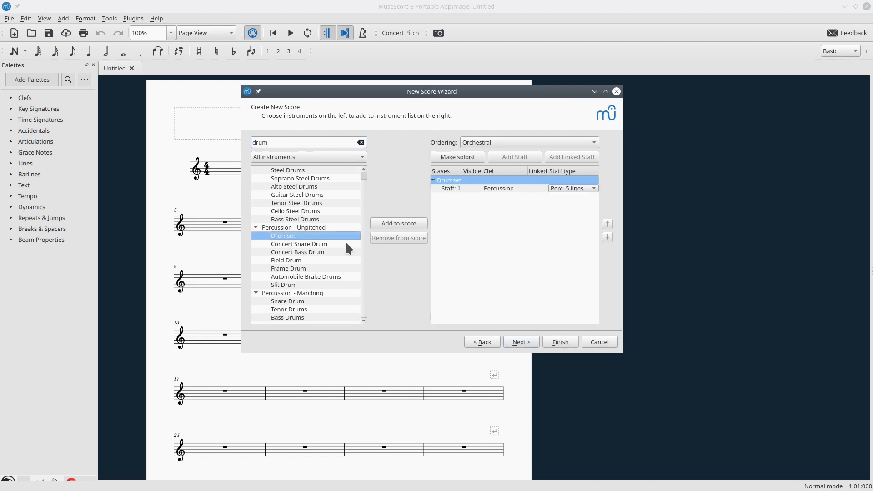
{"action": "left_click", "coordinate": [405, 223]}
{"action": "left_click", "coordinate": [406, 224]}
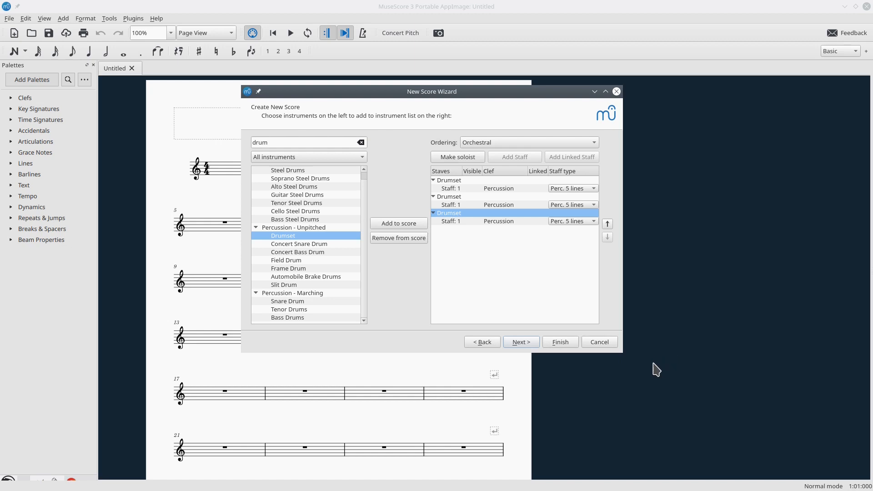
{"action": "left_click", "coordinate": [555, 343]}
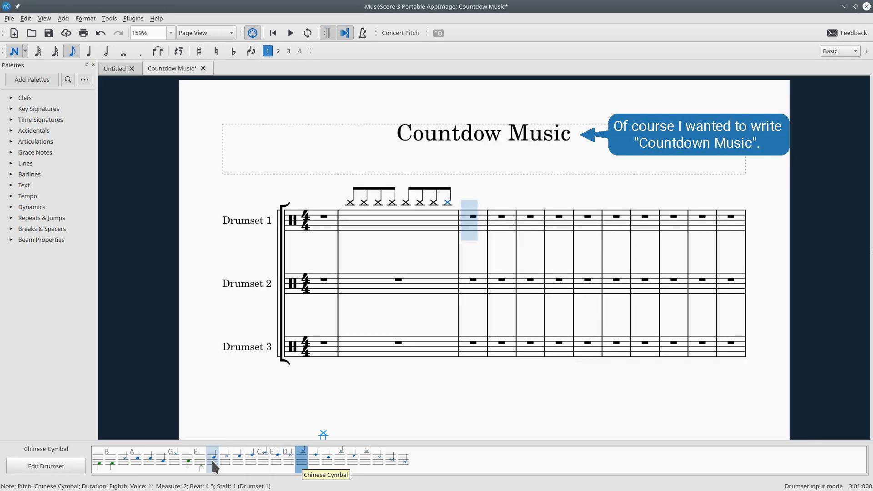
Fill measure 3 of Drumset 1 with eight closed hi-hat eighth notes
{"action": "left_click", "coordinate": [173, 458]}
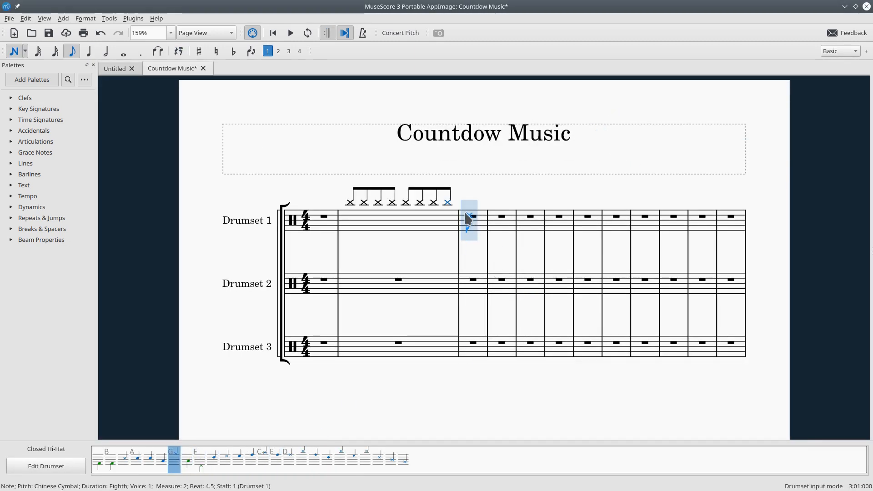
{"action": "left_click", "coordinate": [465, 209]}
{"action": "left_click", "coordinate": [483, 208]}
{"action": "left_click", "coordinate": [503, 208]}
{"action": "left_click", "coordinate": [500, 206]}
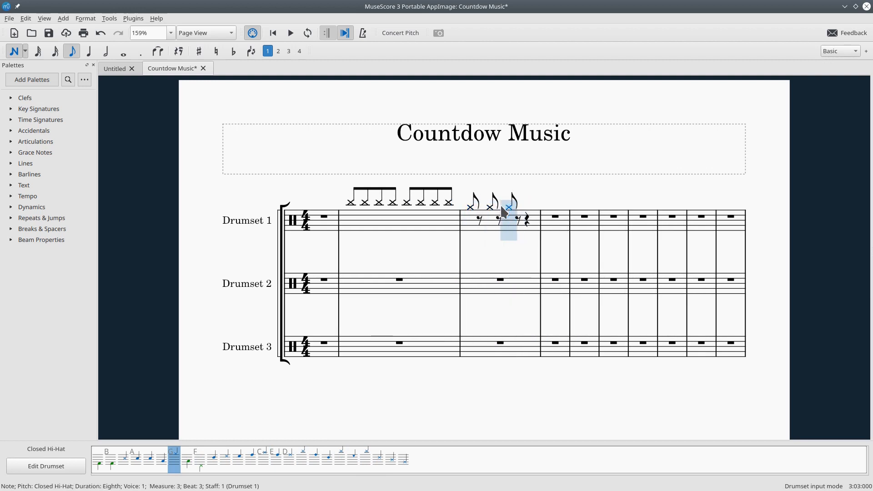
{"action": "left_click", "coordinate": [480, 207]}
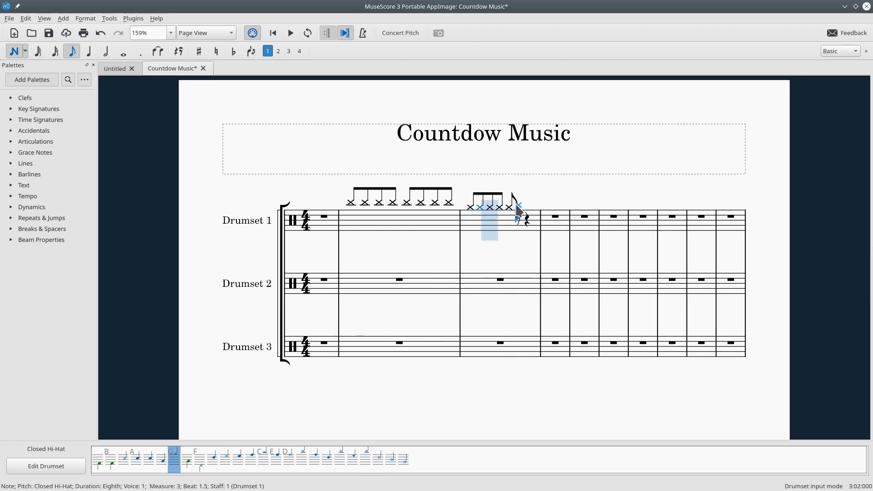
{"action": "left_click", "coordinate": [520, 208]}
{"action": "left_click", "coordinate": [535, 208]}
{"action": "left_click", "coordinate": [538, 214]}
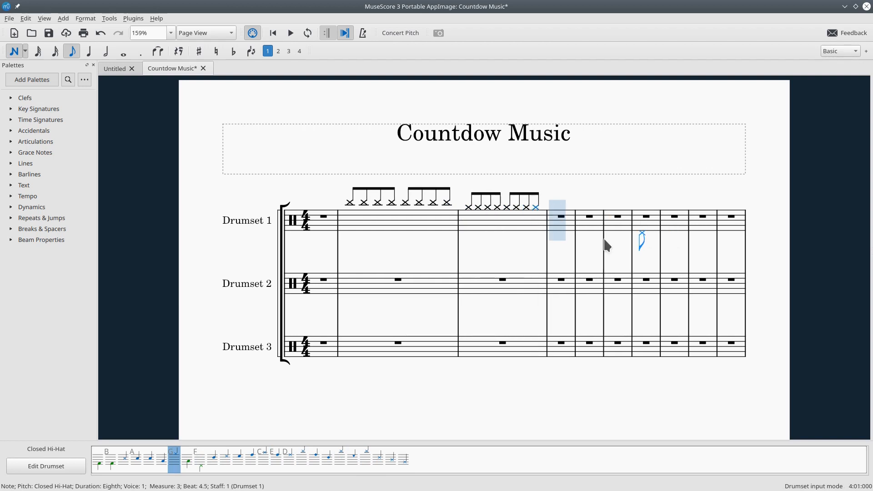
Replace the notes in measure 2 of Drumset 1 with the closed hi-hat pattern and paste the same pattern into measure 4
{"action": "key", "text": "Escape"}
{"action": "left_click", "coordinate": [403, 220]}
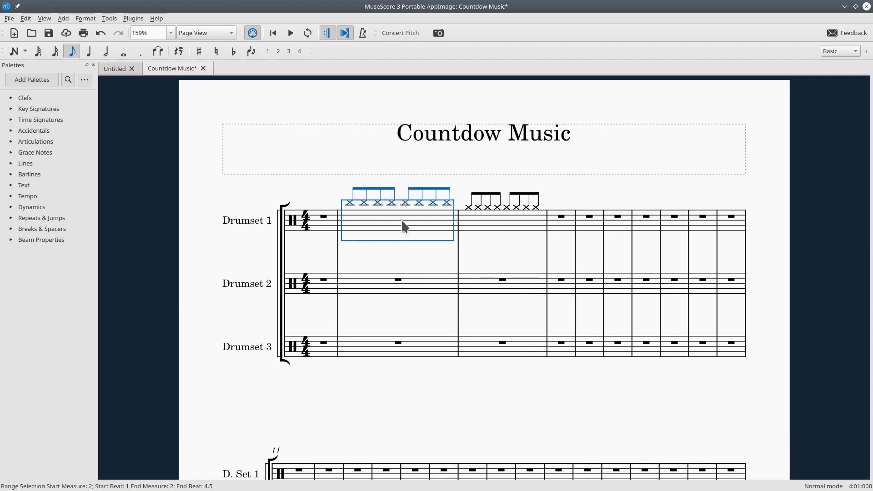
{"action": "key", "text": "Delete"}
{"action": "left_click", "coordinate": [403, 224]}
{"action": "left_click", "coordinate": [359, 225]}
{"action": "key", "text": "ctrl+v"}
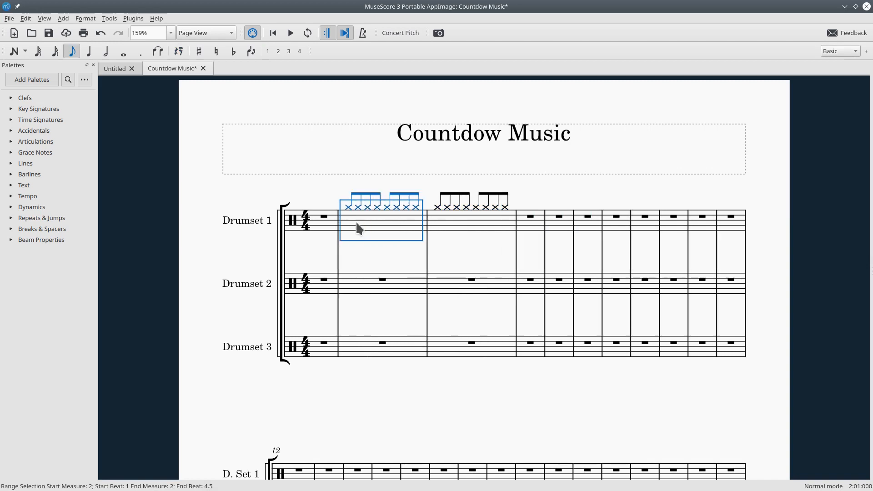
{"action": "left_click", "coordinate": [523, 226]}
{"action": "key", "text": "ctrl+v"}
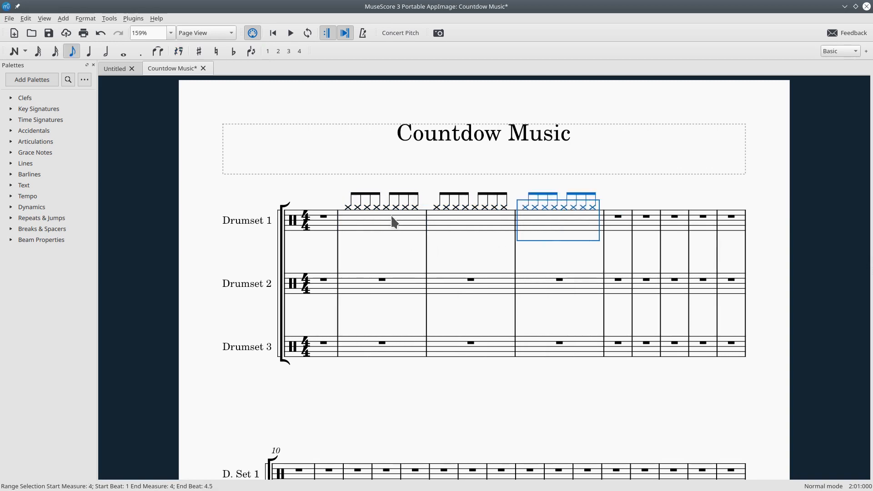
Play back the hi-hat pattern from the first note of measure 2, then stop playback
{"action": "left_click", "coordinate": [348, 207]}
{"action": "key", "text": "space"}
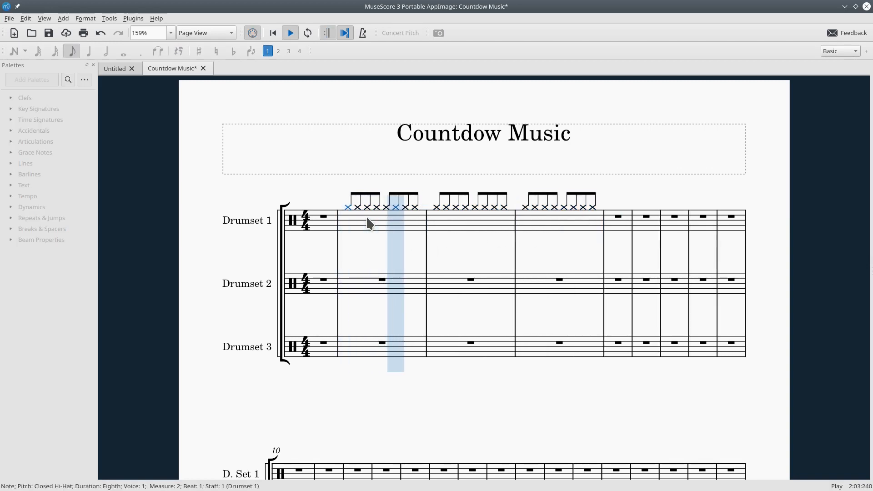
{"action": "key", "text": "space"}
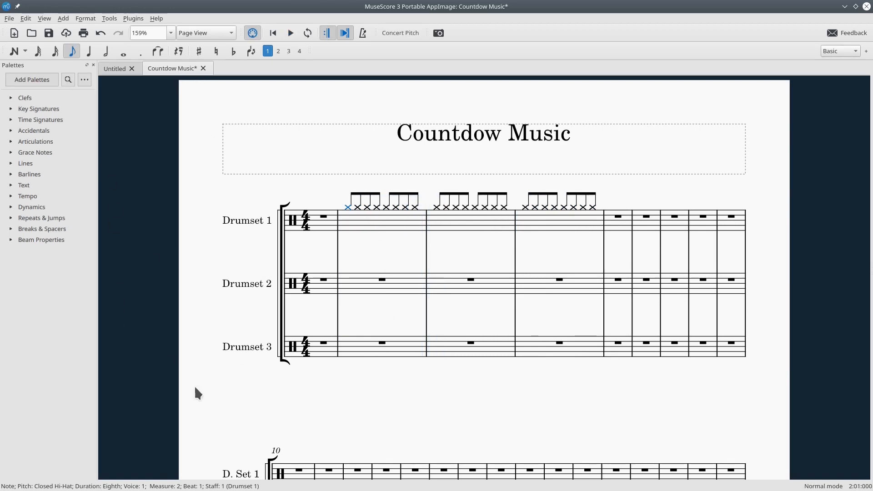
Fill measure 2 of Drumset 2 with quarter rests and place electric snare quarter notes on beats 2 and 4
{"action": "key", "text": "alt+Down"}
{"action": "key", "text": "n"}
{"action": "key", "text": "5"}
{"action": "key", "text": "0"}
{"action": "key", "text": "0"}
{"action": "key", "text": "0"}
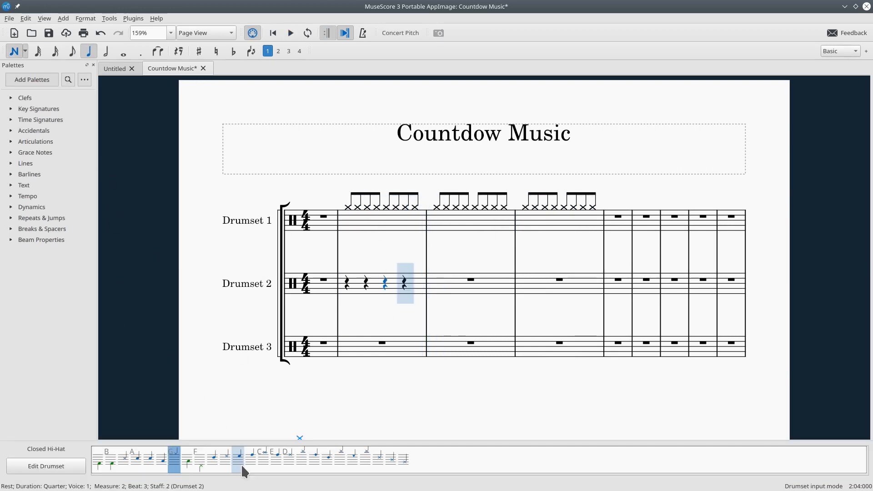
{"action": "left_click", "coordinate": [147, 461]}
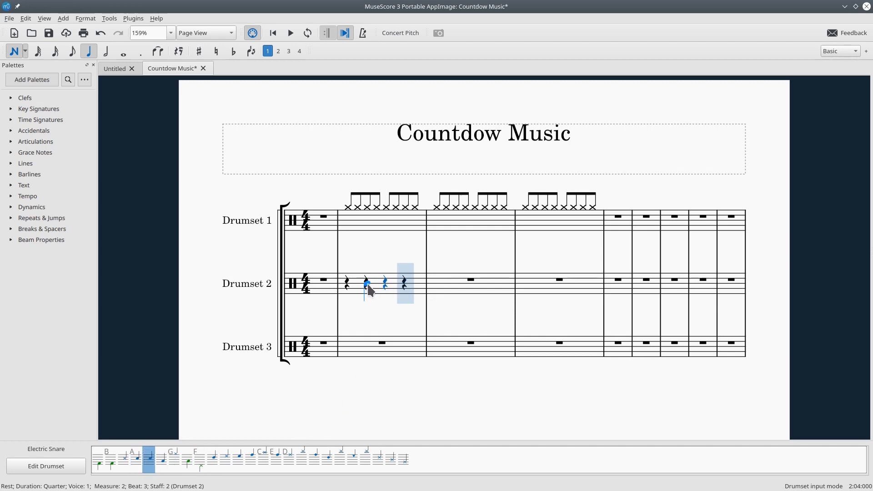
{"action": "left_click", "coordinate": [368, 286]}
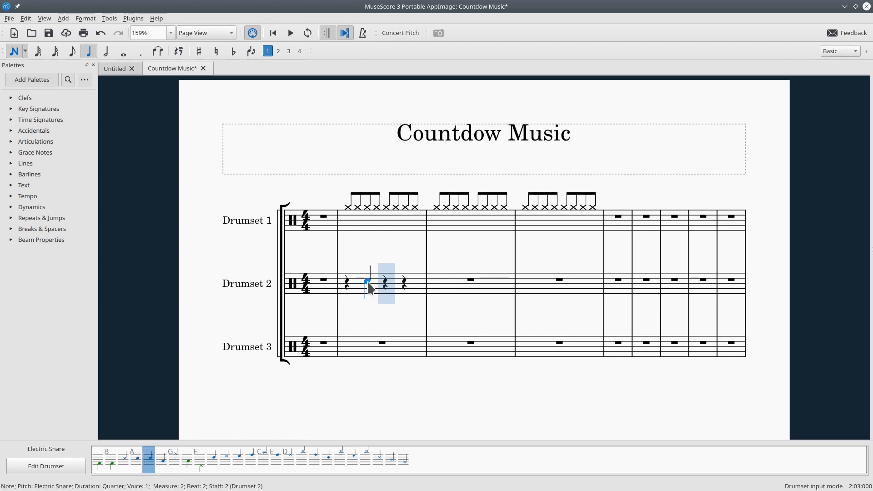
{"action": "left_click", "coordinate": [408, 288]}
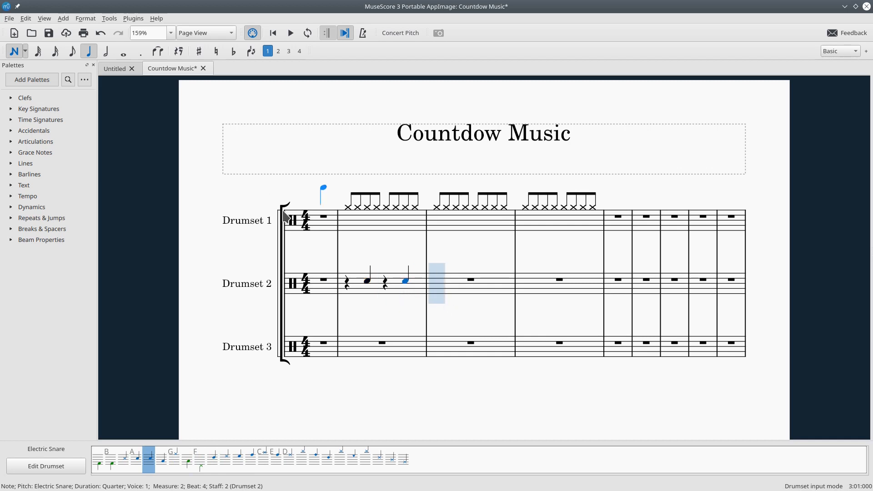
{"action": "key", "text": "Escape"}
Copy the electric snare pattern from measure 2 of Drumset 2 into measures 3 and 4
{"action": "left_click", "coordinate": [356, 281]}
{"action": "key", "text": "space"}
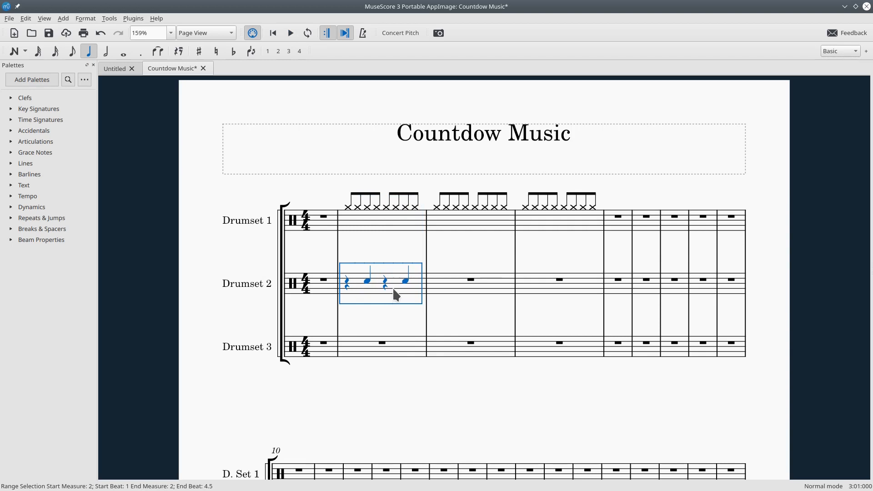
{"action": "key", "text": "ctrl+c"}
{"action": "left_click", "coordinate": [447, 288]}
{"action": "key", "text": "ctrl+v"}
{"action": "left_click", "coordinate": [541, 288]}
{"action": "key", "text": "ctrl+v"}
Play back the combined hi-hat and snare parts from the start of measure 2, then stop
{"action": "left_click", "coordinate": [348, 283]}
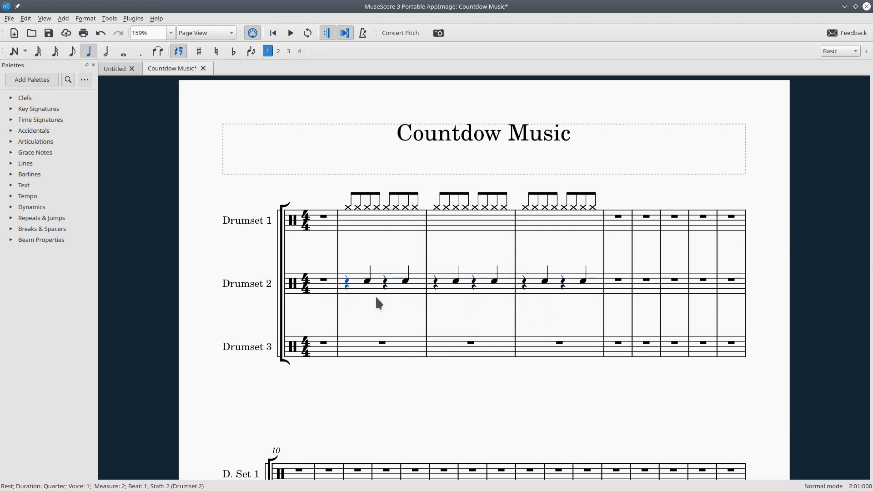
{"action": "key", "text": "space"}
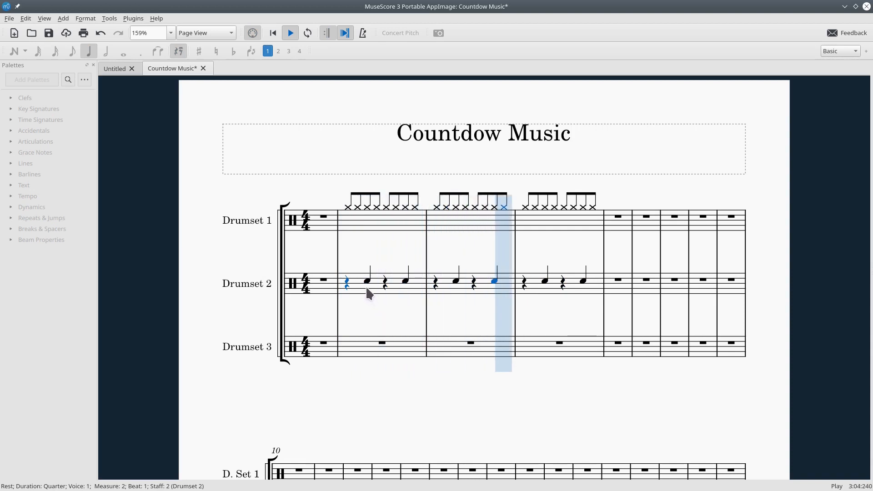
{"action": "key", "text": "space"}
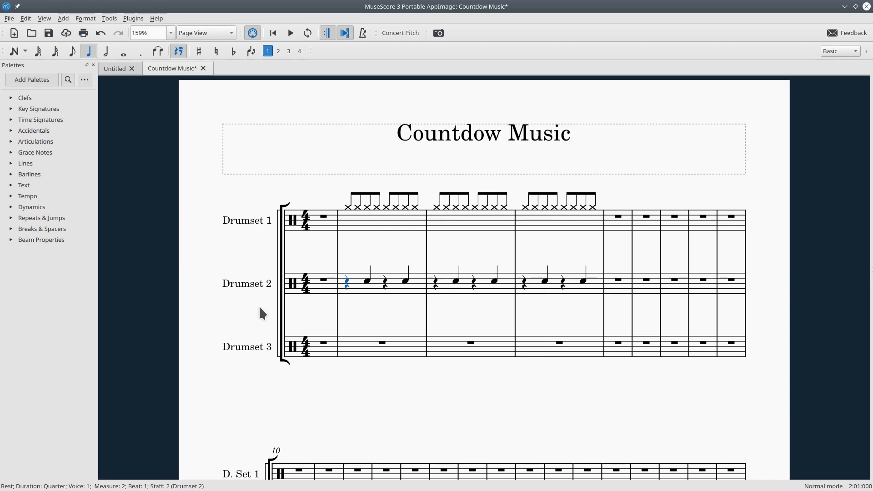
Try to enter four acoustic bass drum quarter notes in voice 2 of measure 2 in Drumset 3
{"action": "key", "text": "n"}
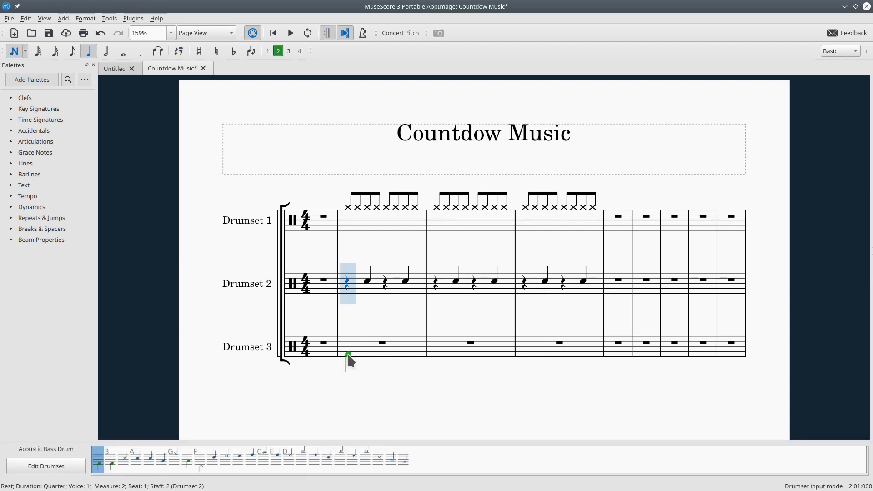
{"action": "left_click", "coordinate": [347, 354]}
{"action": "left_click", "coordinate": [370, 353]}
{"action": "left_click", "coordinate": [391, 354]}
{"action": "left_click", "coordinate": [411, 355]}
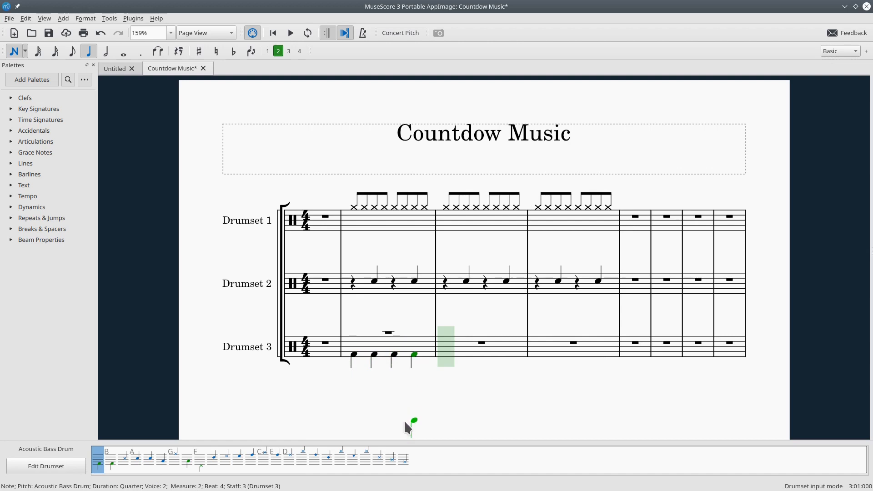
Copy the four-note bass drum pattern from measure 3 of Drumset 3 into measures 2 and 4
{"action": "left_click", "coordinate": [486, 345]}
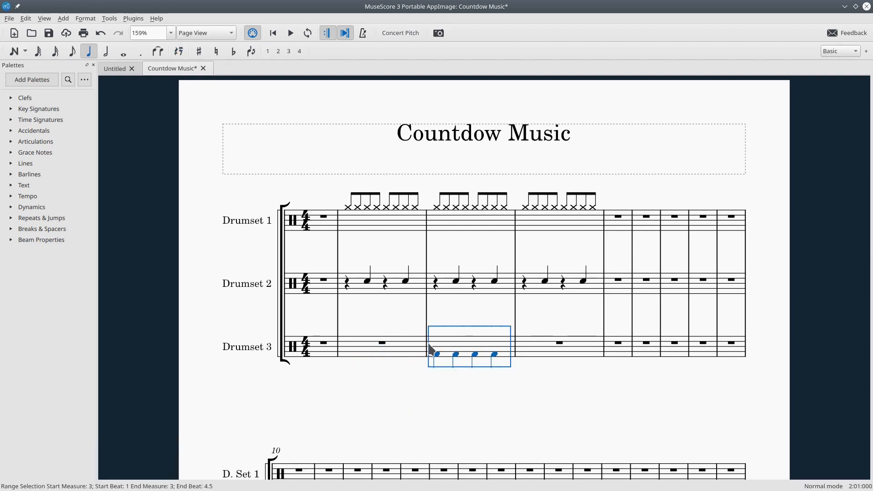
{"action": "key", "text": "ctrl+c"}
{"action": "left_click", "coordinate": [407, 351]}
{"action": "key", "text": "ctrl+v"}
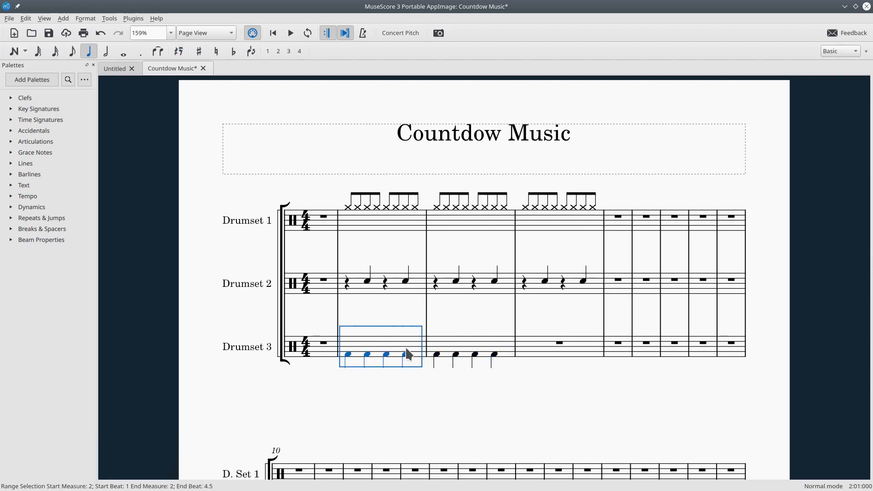
{"action": "left_click", "coordinate": [538, 348]}
{"action": "key", "text": "ctrl+v"}
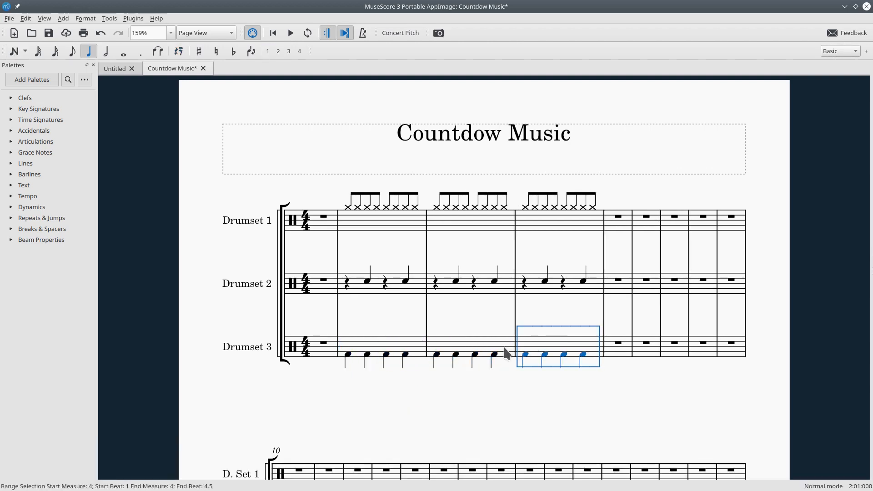
Play back all three drum parts from the first bass drum note of measure 2, then stop
{"action": "left_click", "coordinate": [348, 357]}
{"action": "key", "text": "space"}
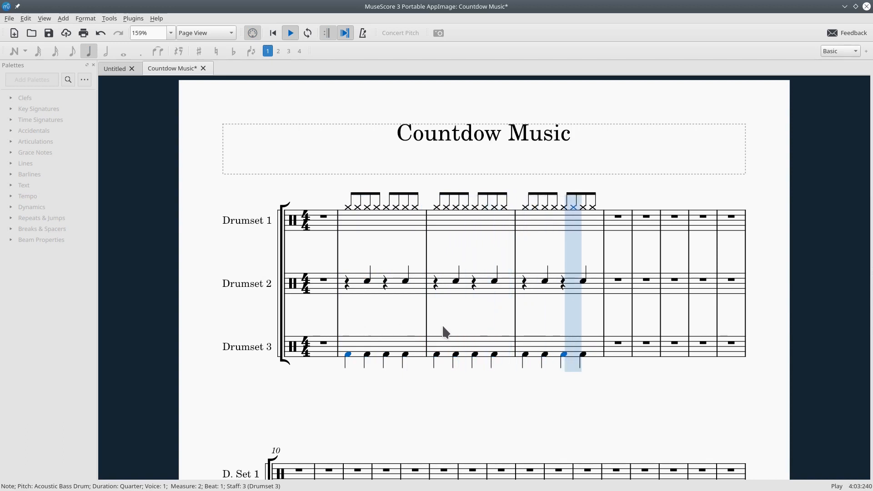
{"action": "key", "text": "space"}
Copy measure 4 of all three drumset staves into measure 5
{"action": "left_click_drag", "start_coordinate": [559, 222], "coordinate": [581, 348]}
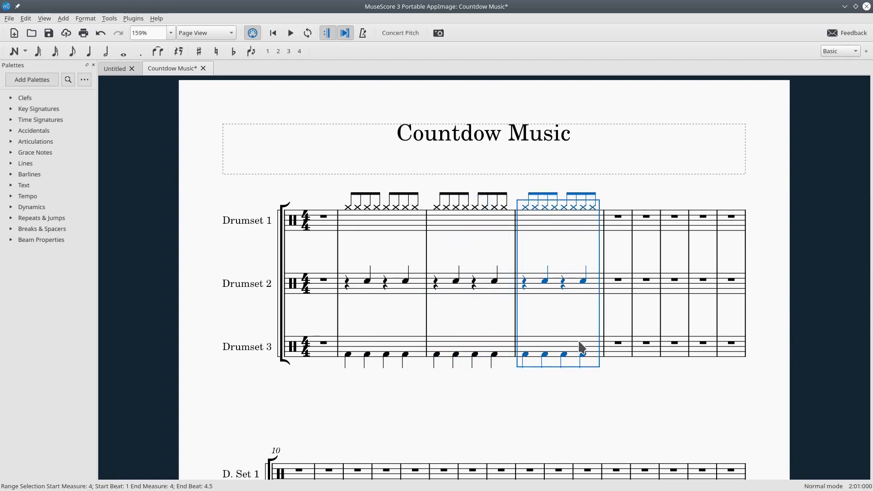
{"action": "key", "text": "ctrl+c"}
{"action": "left_click", "coordinate": [614, 222]}
{"action": "key", "text": "ctrl+v"}
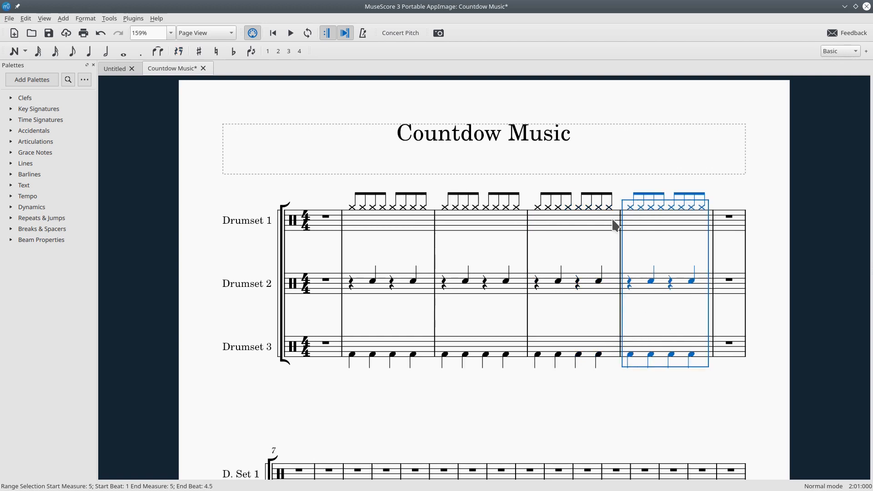
Replace the first hi-hat in measure 2 of Drumset 1 with an eighth-note Chinese Cymbal and play the result back
{"action": "left_click", "coordinate": [385, 225]}
{"action": "left_click", "coordinate": [354, 209]}
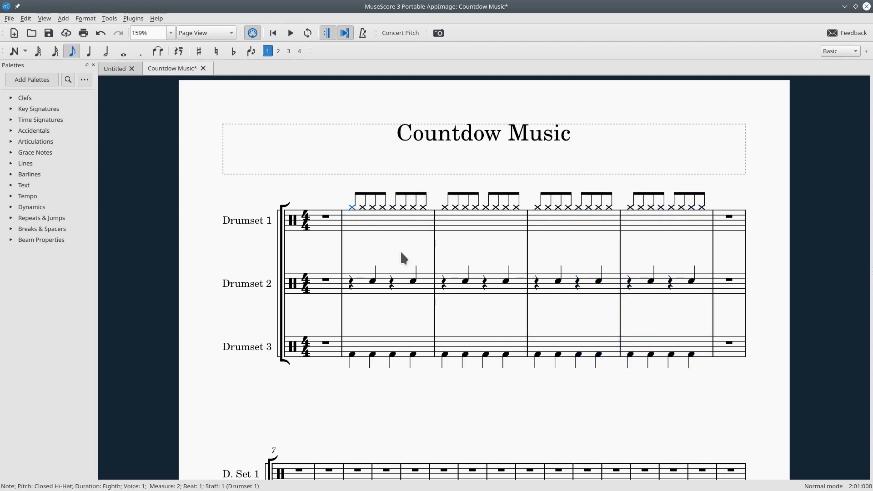
{"action": "left_click", "coordinate": [14, 51]}
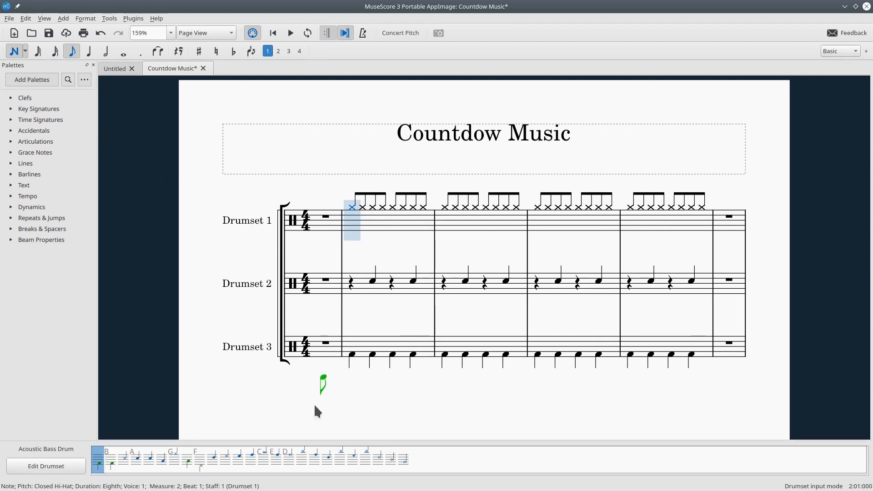
{"action": "key", "text": "Escape"}
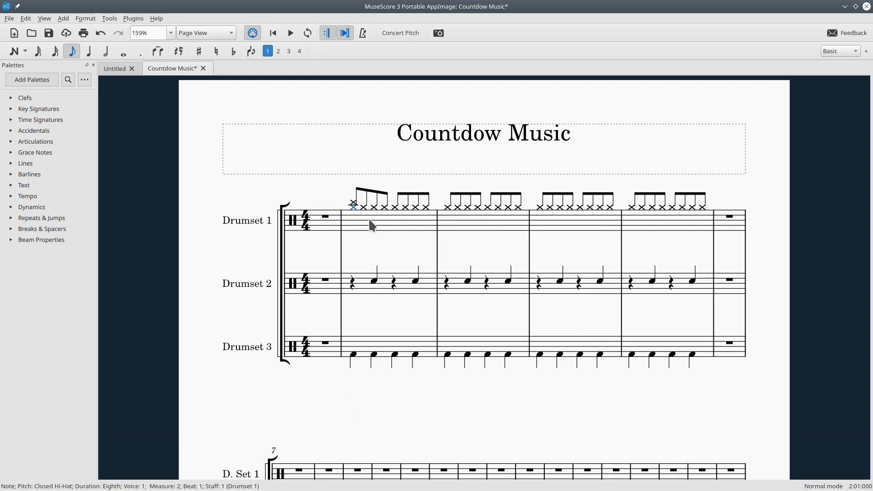
{"action": "key", "text": "space"}
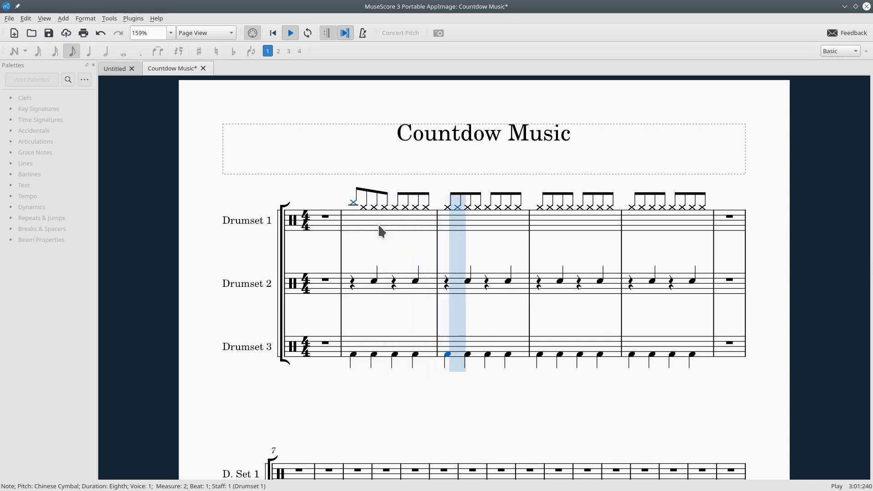
{"action": "key", "text": "space"}
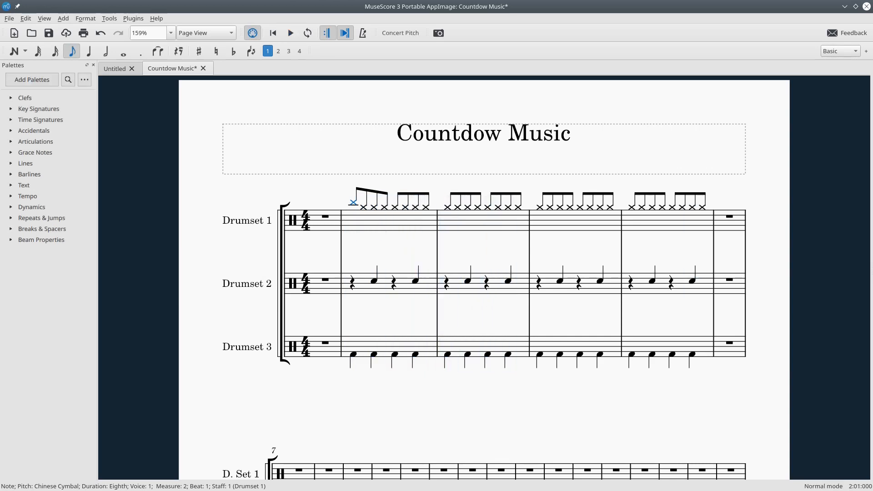
Copy measures 2 to 5 of all three drumset staves into the measures starting at 6 and again at 10
{"action": "left_click", "coordinate": [643, 224]}
{"action": "left_click", "coordinate": [409, 224]}
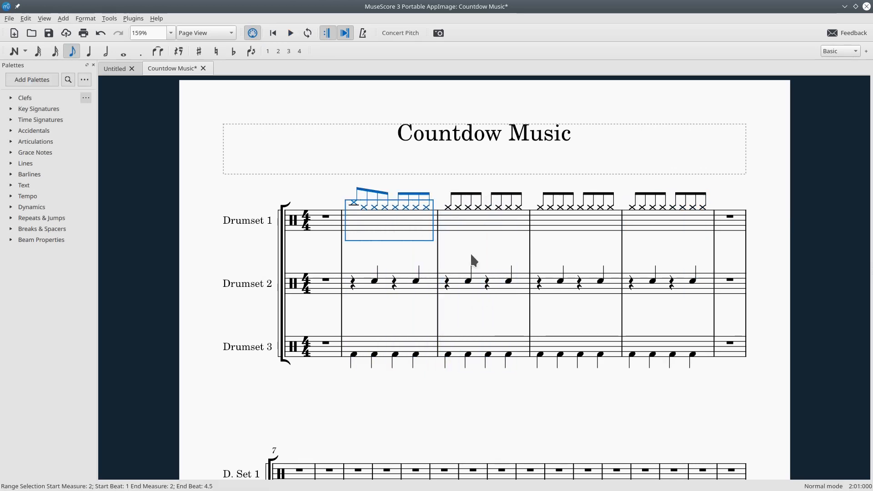
{"action": "left_click", "coordinate": [673, 350], "text": "shift"}
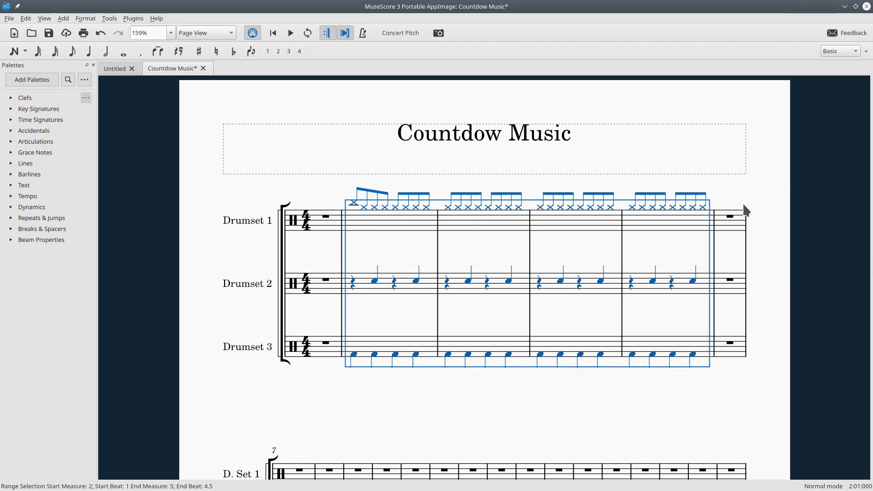
{"action": "left_click", "coordinate": [736, 227]}
{"action": "key", "text": "ctrl+v"}
{"action": "left_click", "coordinate": [671, 399]}
{"action": "key", "text": "ctrl+v"}
{"action": "left_click", "coordinate": [516, 268]}
{"action": "scroll", "coordinate": [515, 269], "scroll_direction": "up", "scroll_amount": 5}
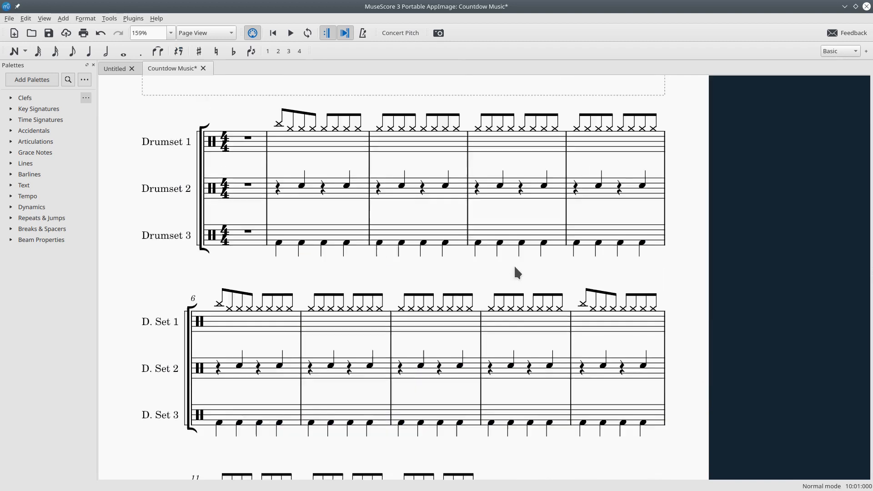
Add an Effect Synthesizer to the score below the three drumsets
{"action": "scroll", "coordinate": [230, 157], "scroll_direction": "up", "scroll_amount": 1}
{"action": "key", "text": "i"}
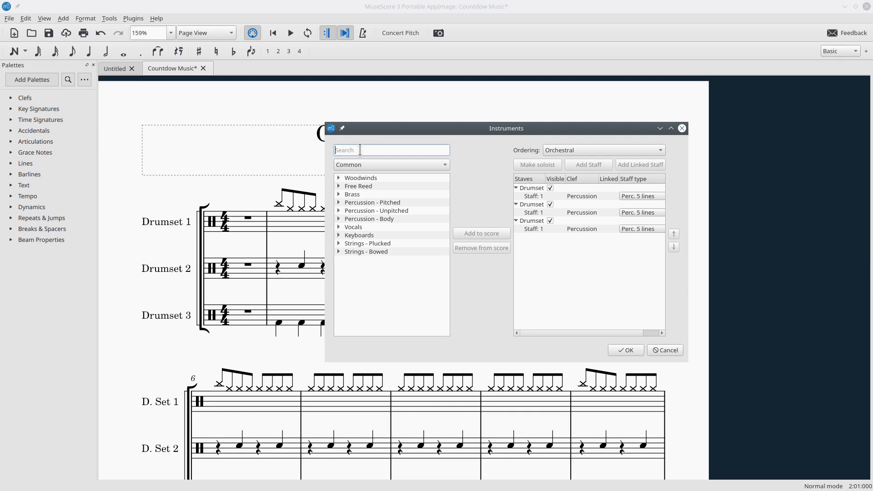
{"action": "type", "text": "effe"}
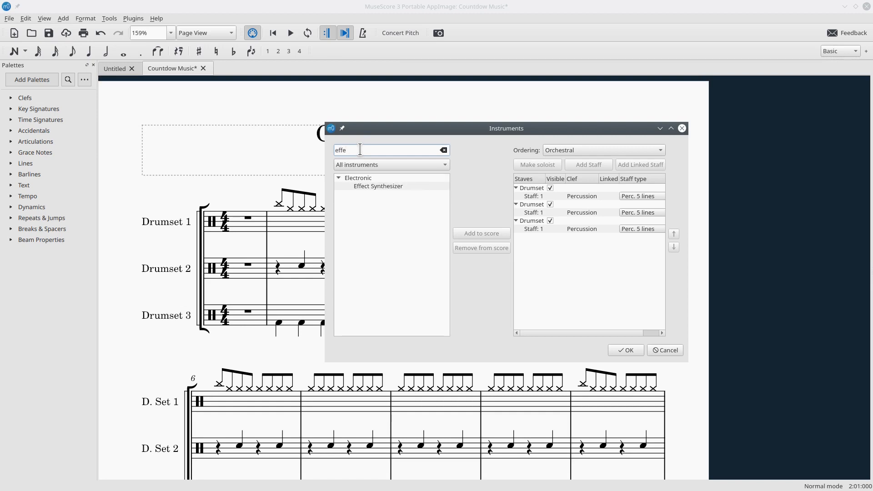
{"action": "left_click", "coordinate": [388, 186]}
{"action": "left_click", "coordinate": [481, 234]}
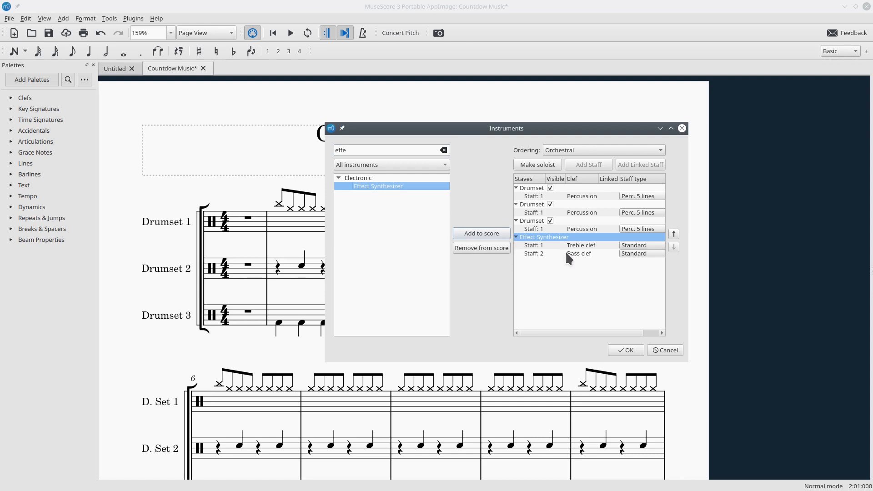
{"action": "left_click", "coordinate": [629, 348]}
Enter 16th-note E5s on beats 1 and 3 of measure 2 in the Effect Synthesizer's treble staff
{"action": "key", "text": "n"}
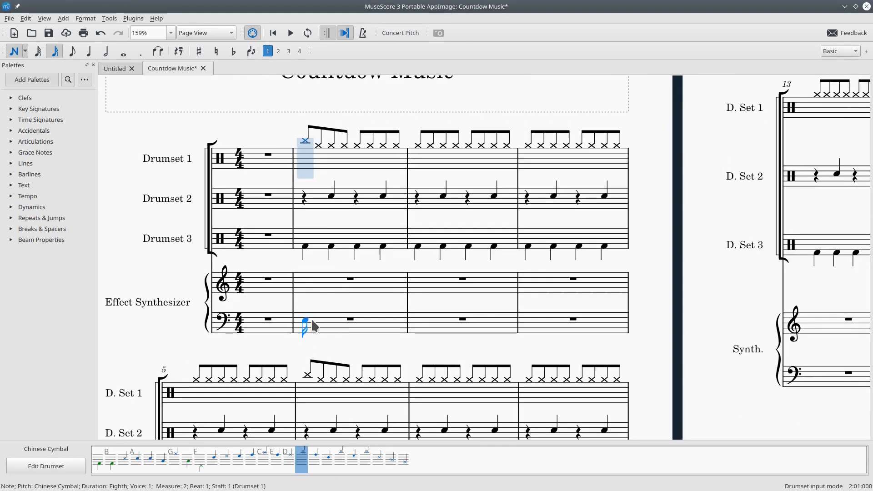
{"action": "left_click", "coordinate": [301, 277]}
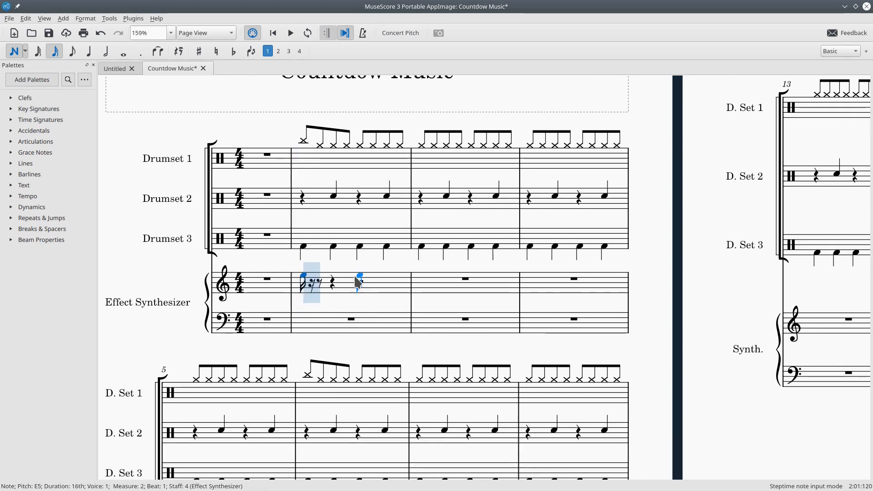
{"action": "left_click", "coordinate": [359, 279]}
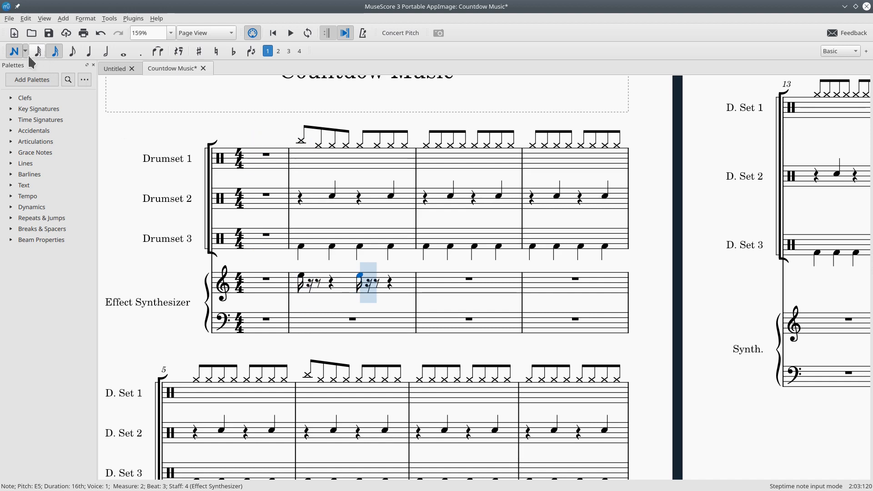
{"action": "key", "text": "Escape"}
Play back the score from the first bass drum note of measure 2, then stop
{"action": "left_click", "coordinate": [301, 247]}
{"action": "key", "text": "space"}
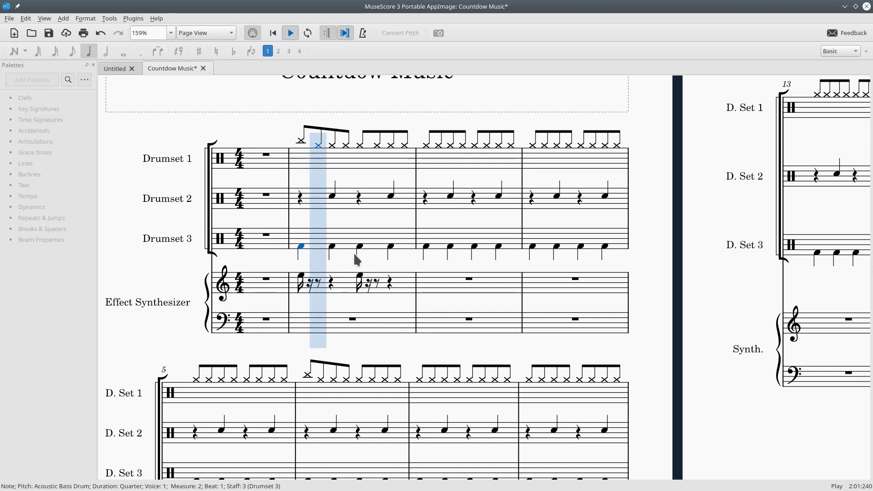
{"action": "key", "text": "space"}
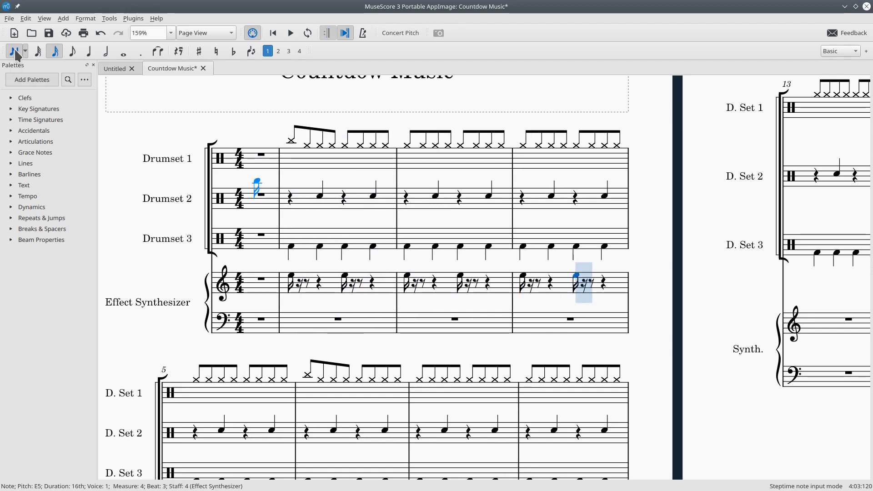
Finish note entry in the Effect Synthesizer's treble staff and show the Mixer
{"action": "left_click", "coordinate": [15, 53]}
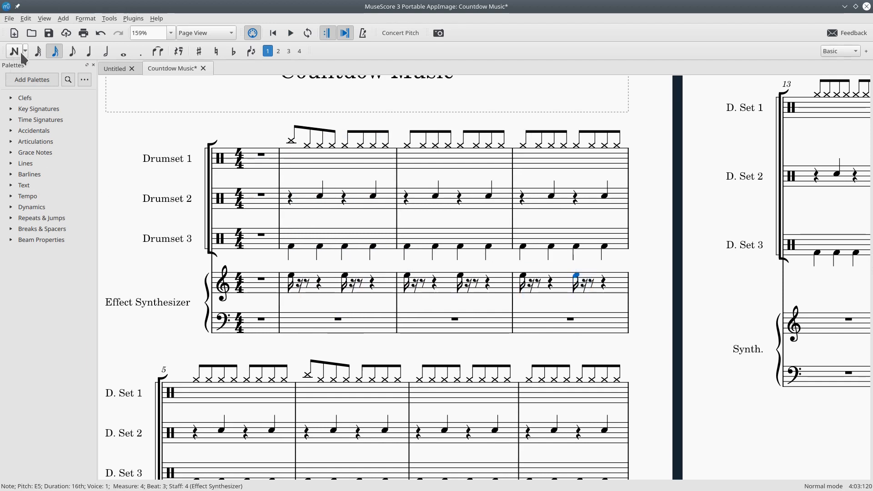
{"action": "left_click", "coordinate": [44, 18]}
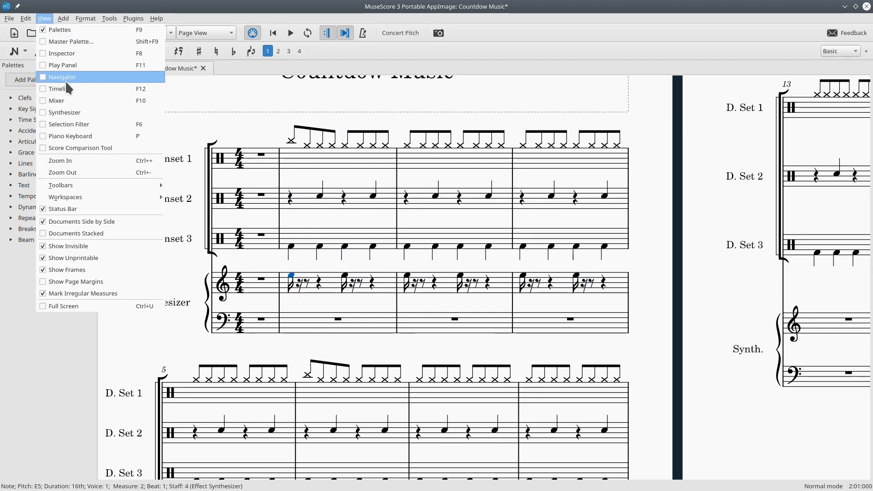
{"action": "left_click", "coordinate": [64, 100]}
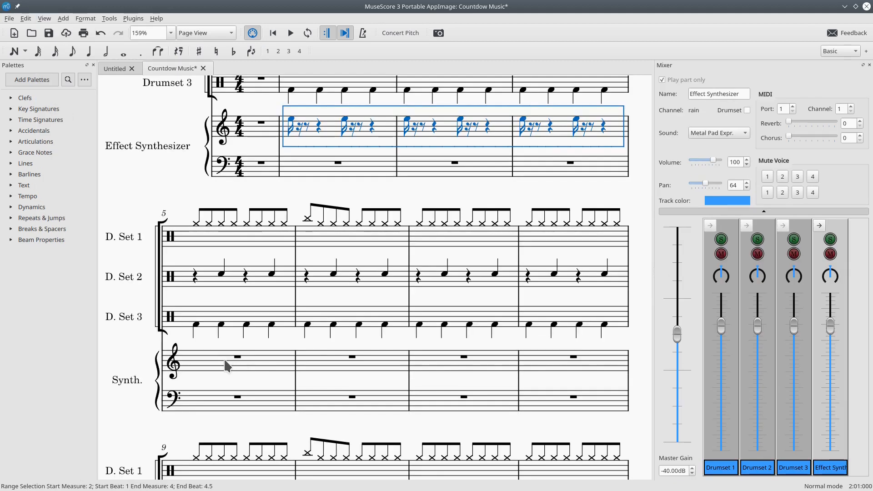
Paste the synthesizer's treble pattern from measures 2 to 4 into its staff at measures 5, 8 and 11
{"action": "left_click", "coordinate": [260, 370]}
{"action": "key", "text": "ctrl+v"}
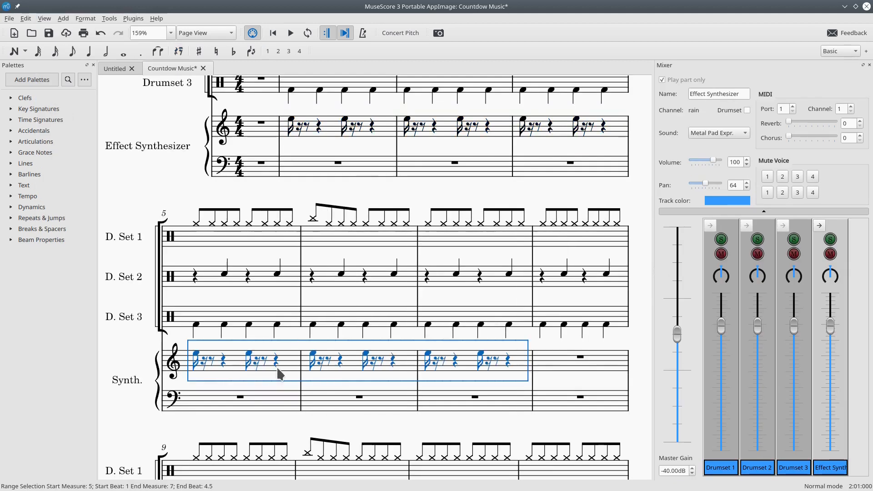
{"action": "scroll", "coordinate": [501, 312], "scroll_direction": "down", "scroll_amount": 2}
{"action": "left_click", "coordinate": [560, 284]}
{"action": "key", "text": "ctrl+v"}
{"action": "scroll", "coordinate": [317, 374], "scroll_direction": "down", "scroll_amount": 3}
{"action": "left_click", "coordinate": [460, 396]}
{"action": "key", "text": "ctrl+v"}
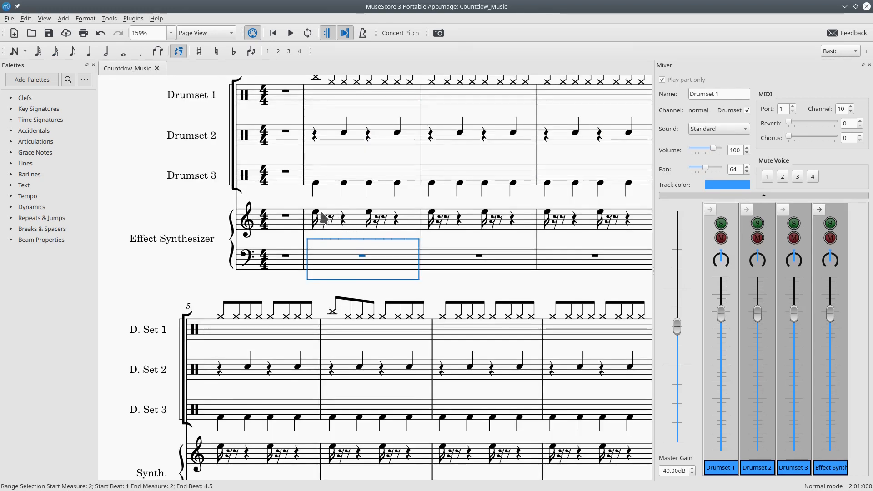
Play back from the first synthesizer note of measure 2 and set the Effect Synthesizer's sound to Sine Wave
{"action": "left_click", "coordinate": [318, 212]}
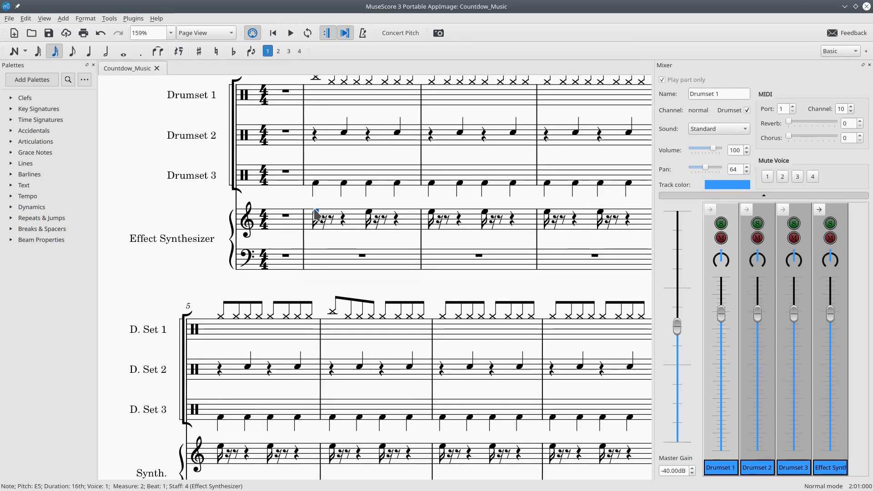
{"action": "key", "text": "space"}
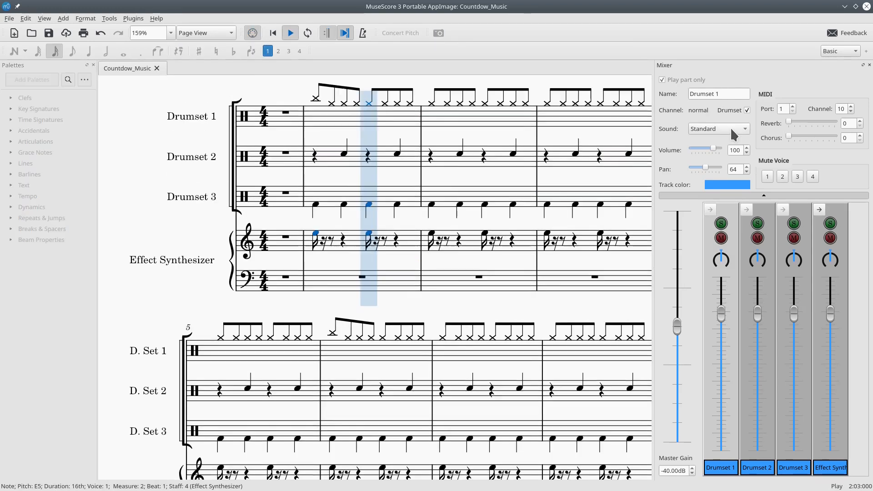
{"action": "left_click", "coordinate": [841, 468]}
{"action": "left_click", "coordinate": [736, 131]}
{"action": "scroll", "coordinate": [729, 234], "scroll_direction": "down", "scroll_amount": 3}
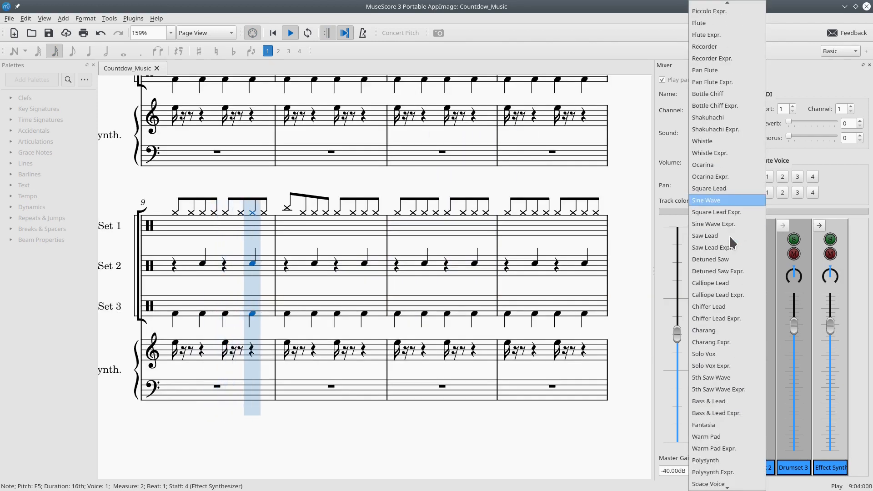
{"action": "left_click", "coordinate": [721, 203]}
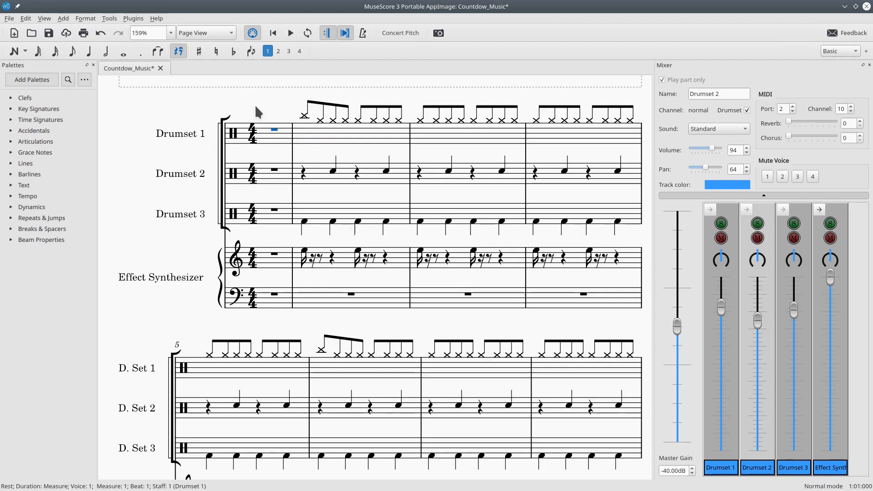
Add an Electric Bass with a single bass-clef staff to the score
{"action": "key", "text": "i"}
{"action": "double_click", "coordinate": [357, 151]}
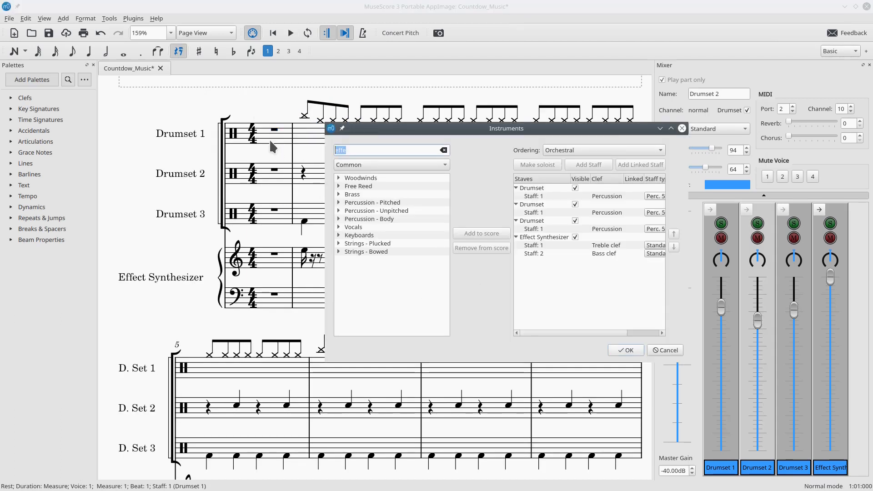
{"action": "type", "text": "e"}
{"action": "type", "text": "ectri"}
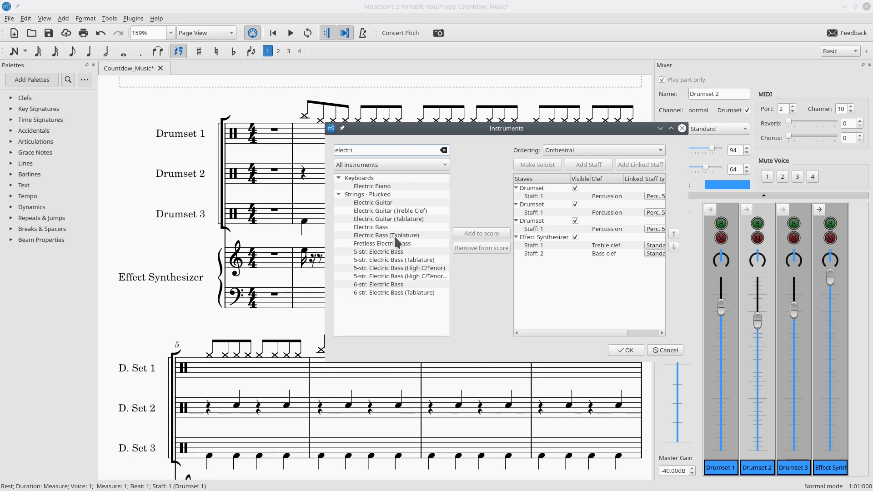
{"action": "left_click", "coordinate": [383, 226]}
{"action": "left_click", "coordinate": [482, 234]}
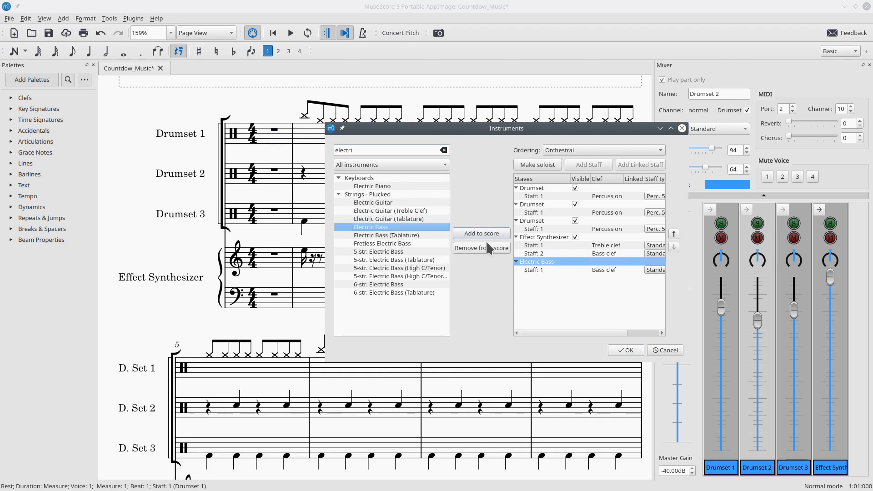
{"action": "left_click", "coordinate": [625, 351]}
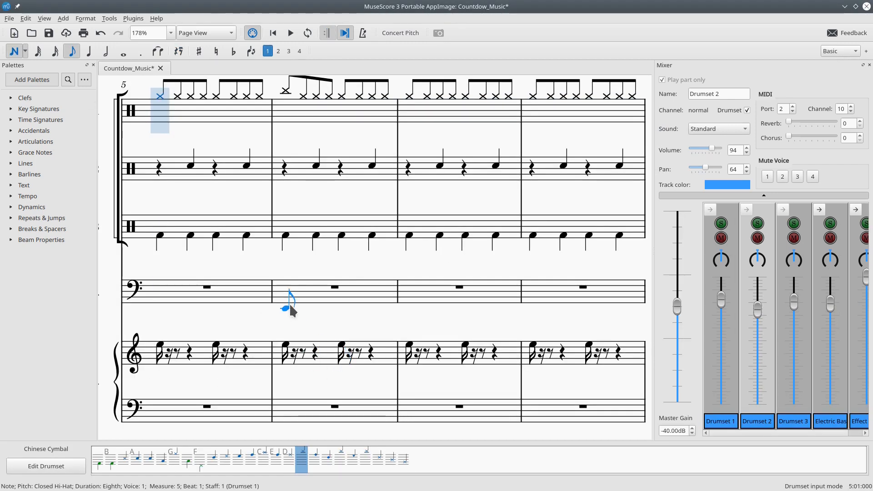
Enter an A2 rhythm in measure 6 of the Electric Bass: eighth, 16th rest, two 16ths, 16th rest and eighth, repeated from beat 3
{"action": "left_click", "coordinate": [288, 299]}
{"action": "left_click", "coordinate": [312, 303]}
{"action": "key", "text": "3"}
{"action": "left_click", "coordinate": [312, 303]}
{"action": "left_click", "coordinate": [369, 301]}
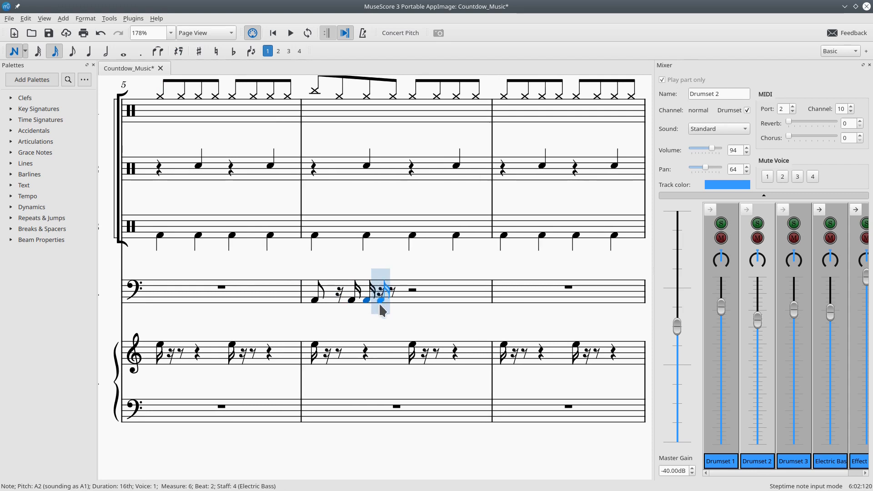
{"action": "key", "text": "4"}
{"action": "left_click", "coordinate": [391, 300]}
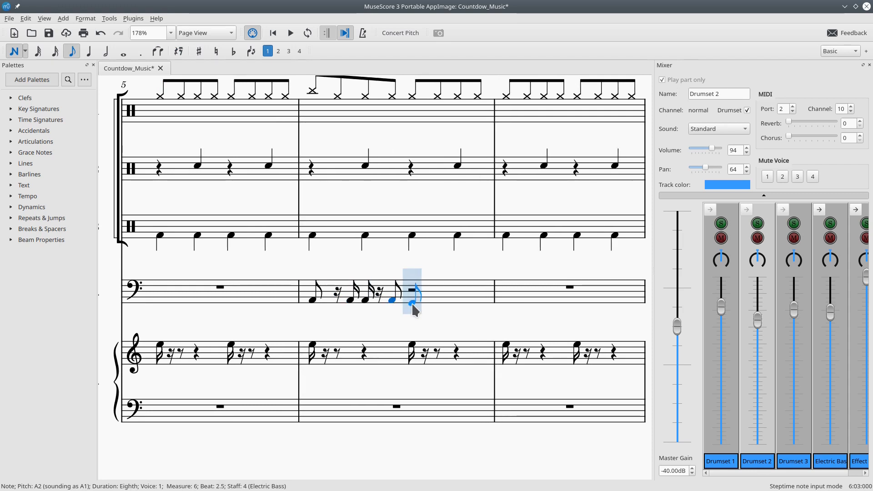
{"action": "left_click", "coordinate": [413, 302]}
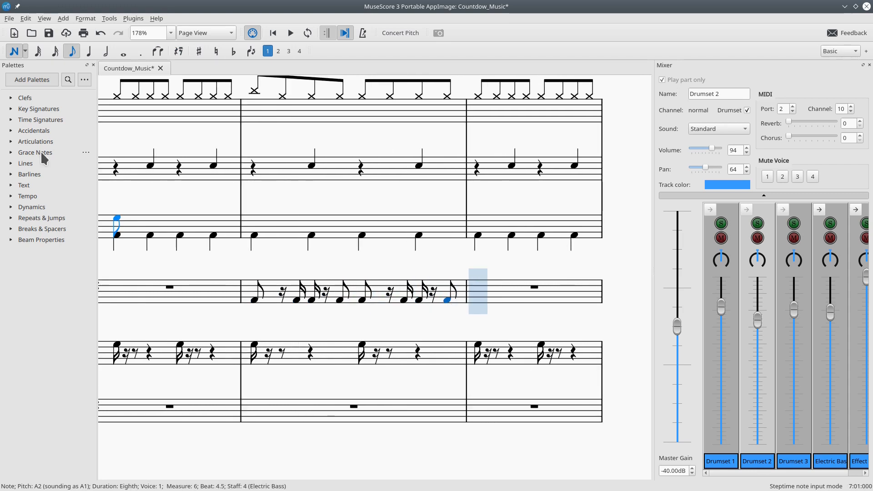
{"action": "left_click", "coordinate": [16, 52]}
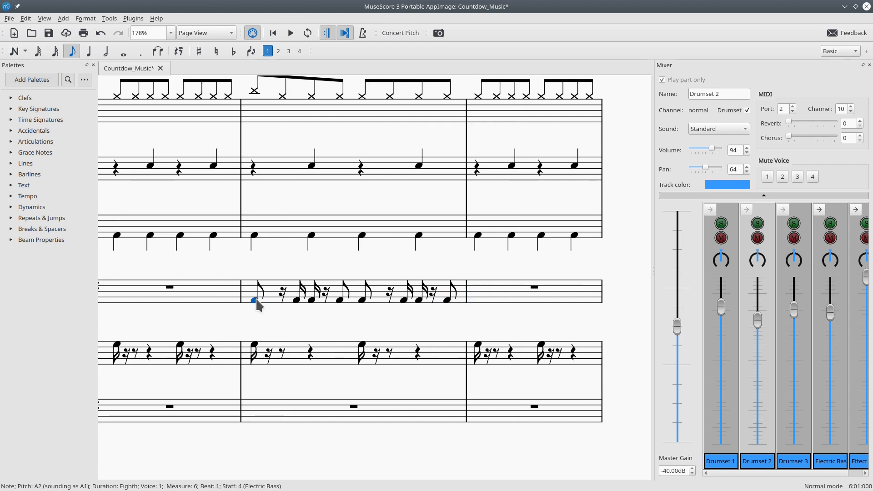
Play back from the first Electric Bass note of measure 6, stop, and select the measure's first 16th note
{"action": "key", "text": "space"}
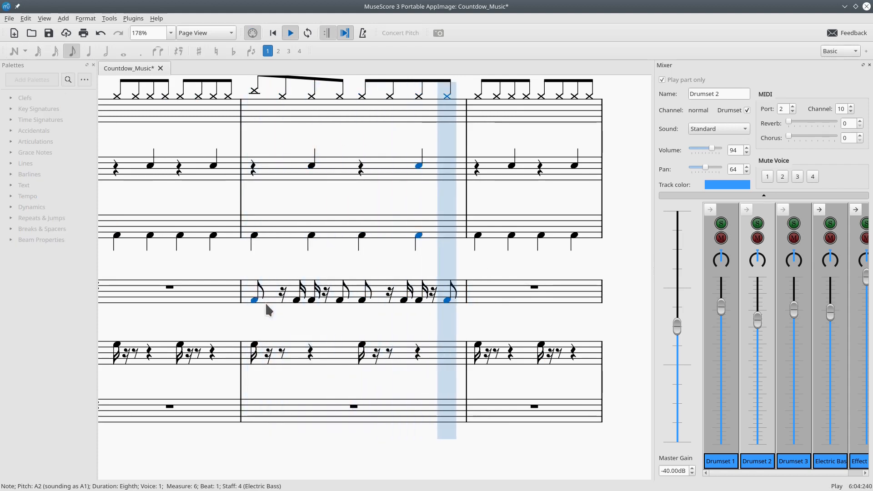
{"action": "key", "text": "space"}
{"action": "left_click", "coordinate": [297, 301]}
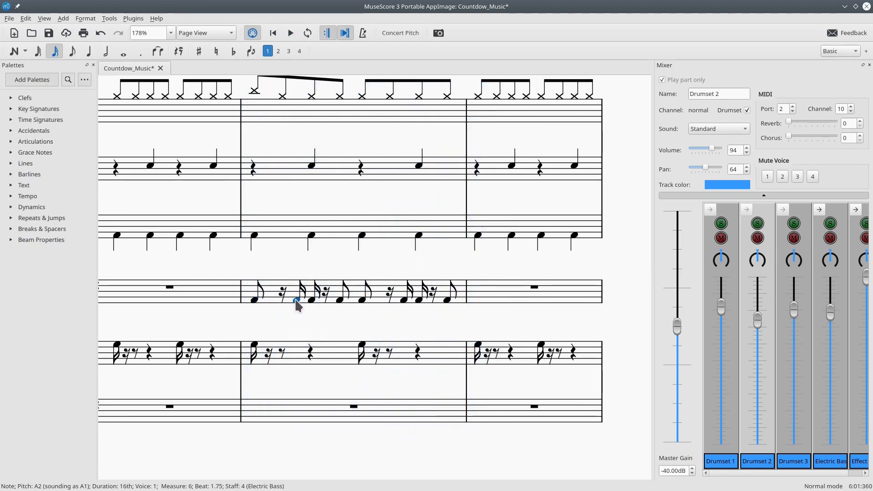
Tie the adjacent 16th A2 notes in each half of measure 6 on the Electric Bass staff
{"action": "left_click", "coordinate": [158, 51]}
{"action": "left_click", "coordinate": [404, 301]}
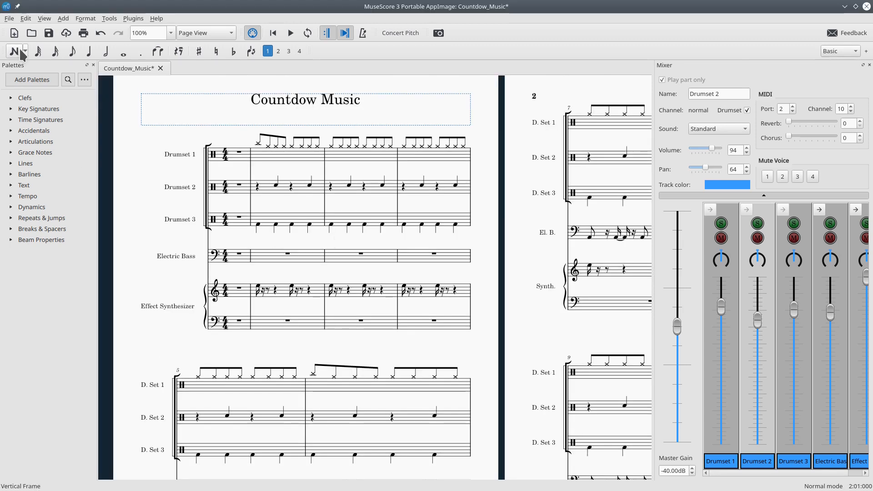
Add three Violins instruments, each with a single treble-clef staff, to the score
{"action": "key", "text": "i"}
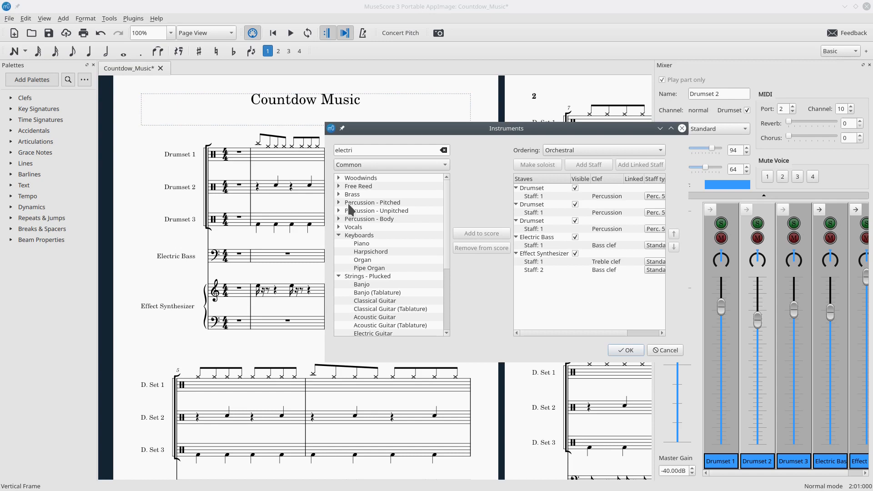
{"action": "type", "text": "violin"}
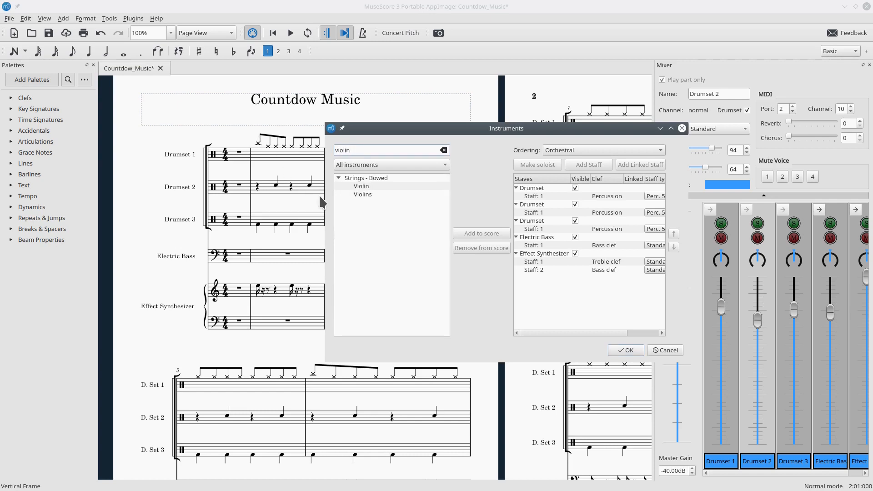
{"action": "left_click", "coordinate": [363, 194]}
{"action": "left_click", "coordinate": [482, 233]}
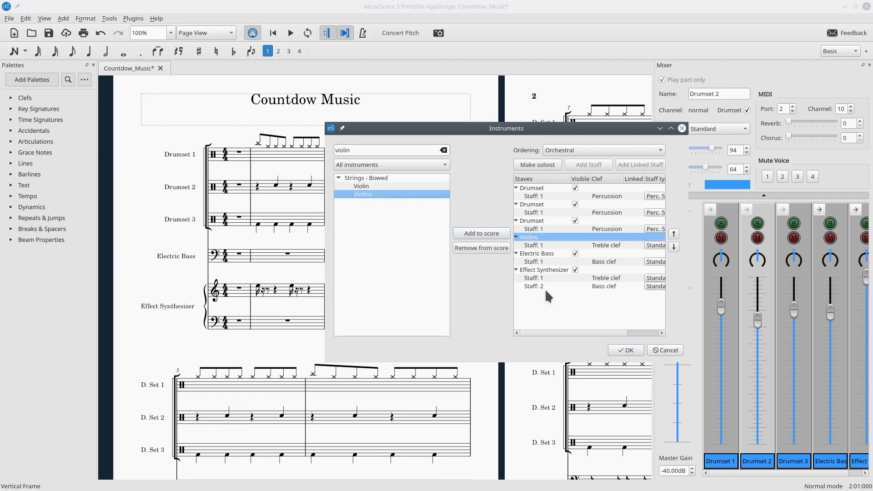
{"action": "left_click", "coordinate": [490, 232]}
{"action": "left_click", "coordinate": [490, 230]}
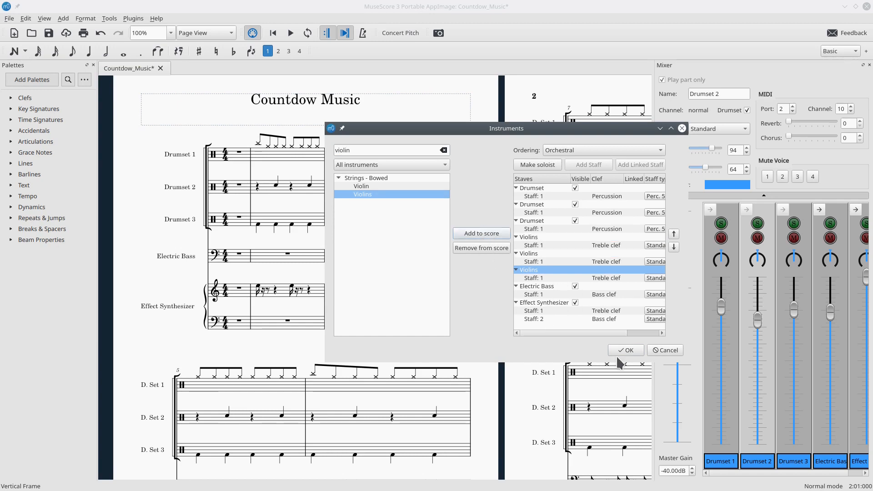
{"action": "left_click", "coordinate": [626, 350]}
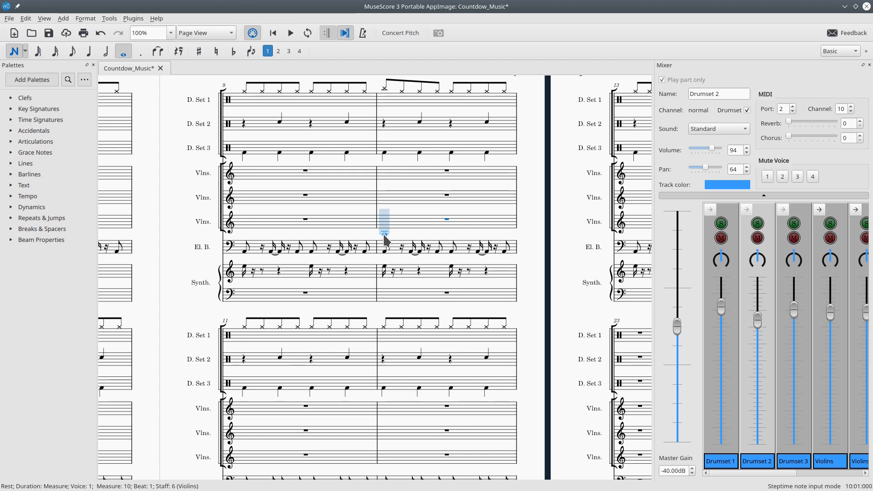
Enter a whole-note A3 in measure 10 of the lowest Violins staff and play back from it
{"action": "left_click", "coordinate": [383, 234]}
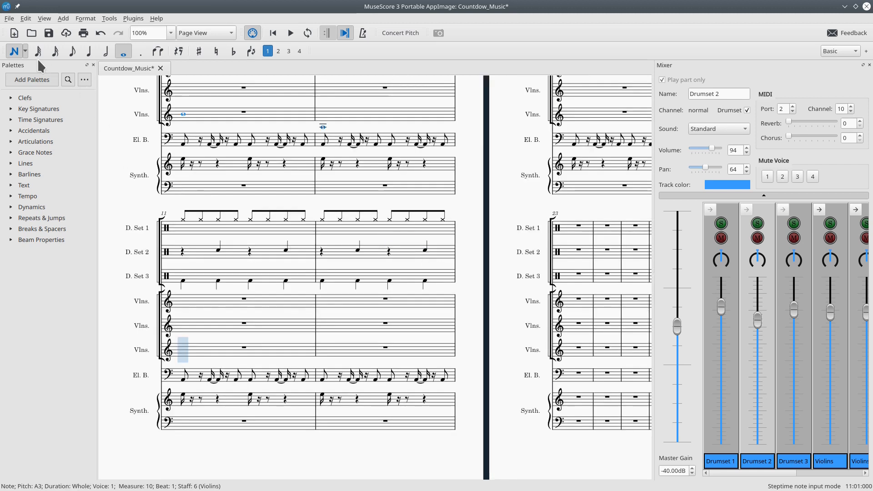
{"action": "key", "text": "space"}
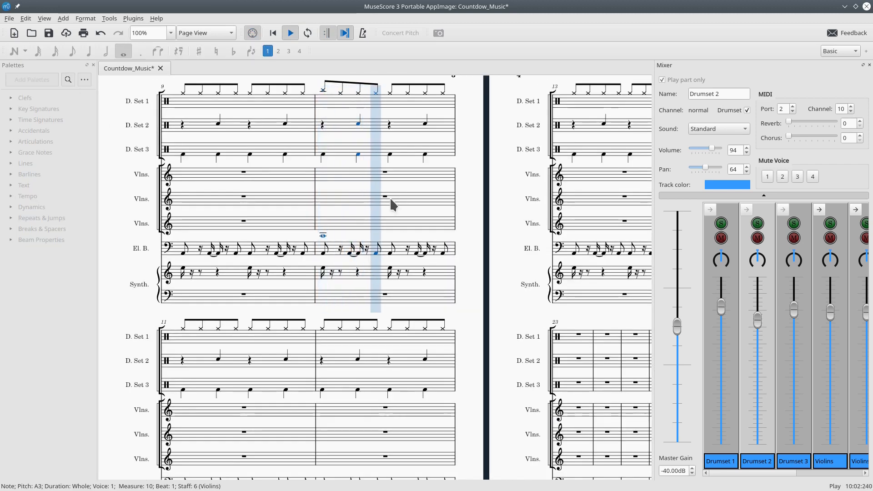
{"action": "key", "text": "space"}
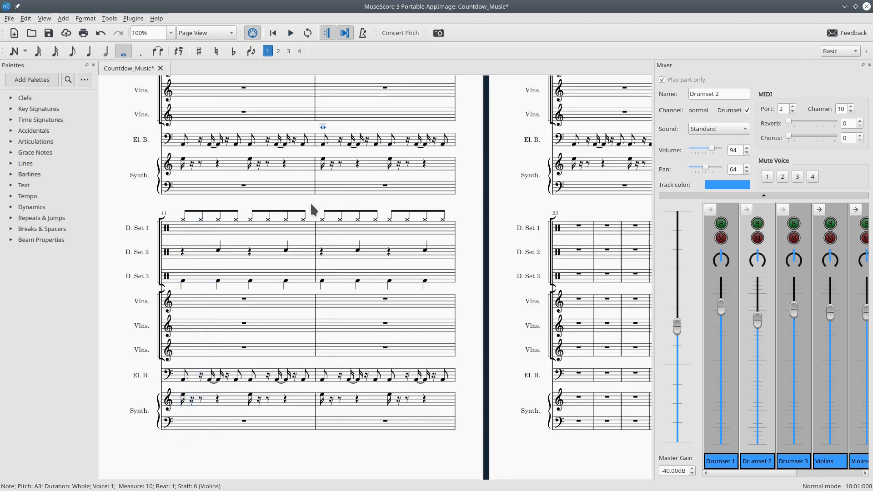
Enter whole-note A3s in measures 11 and 12 of the lowest Violins staff
{"action": "key", "text": "n"}
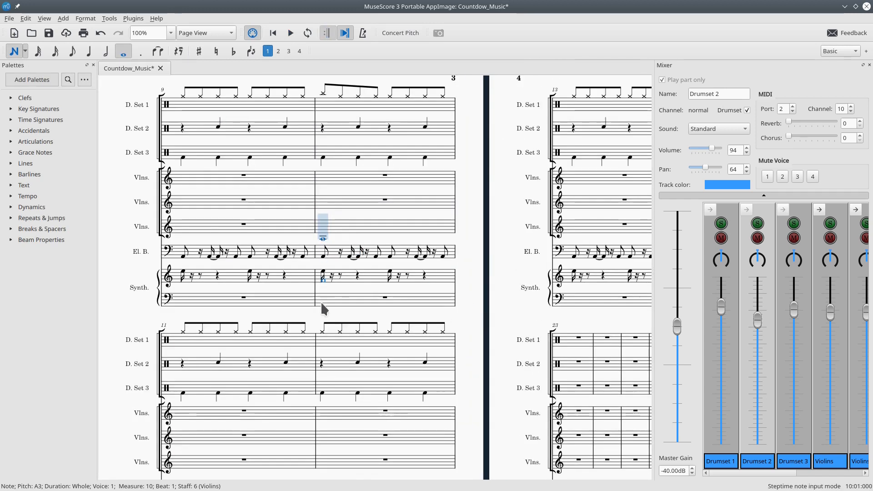
{"action": "left_click", "coordinate": [183, 475]}
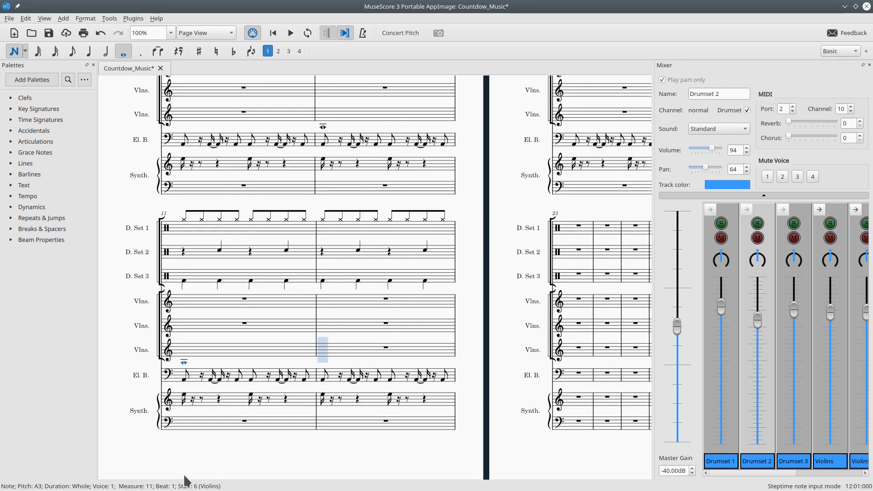
{"action": "left_click", "coordinate": [323, 362]}
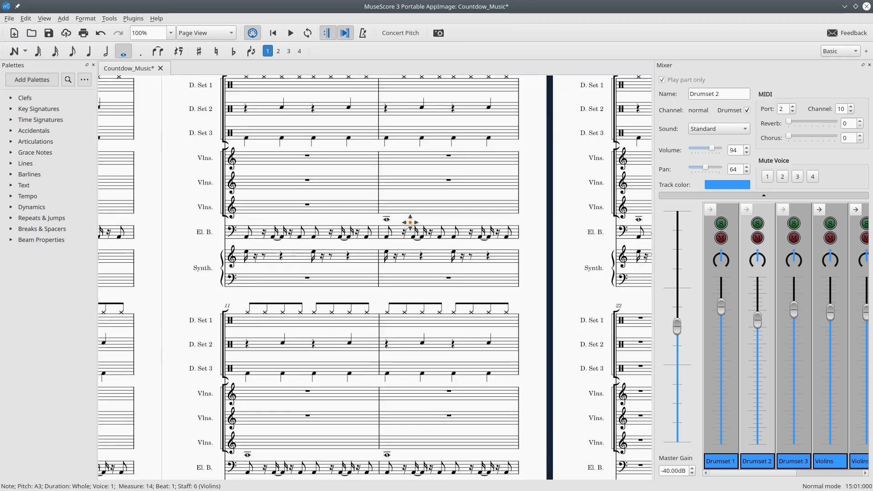
Tie the A3 in measure 10 of the lowest Violins staff to the A3 in measure 11
{"action": "left_click_drag", "start_coordinate": [409, 224], "coordinate": [391, 262]}
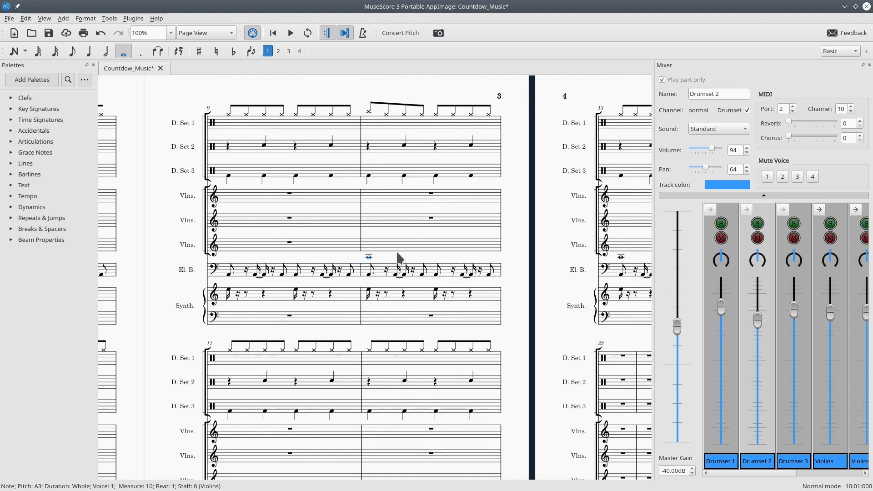
{"action": "left_click", "coordinate": [159, 51]}
{"action": "scroll", "coordinate": [302, 253], "scroll_direction": "down", "scroll_amount": 3}
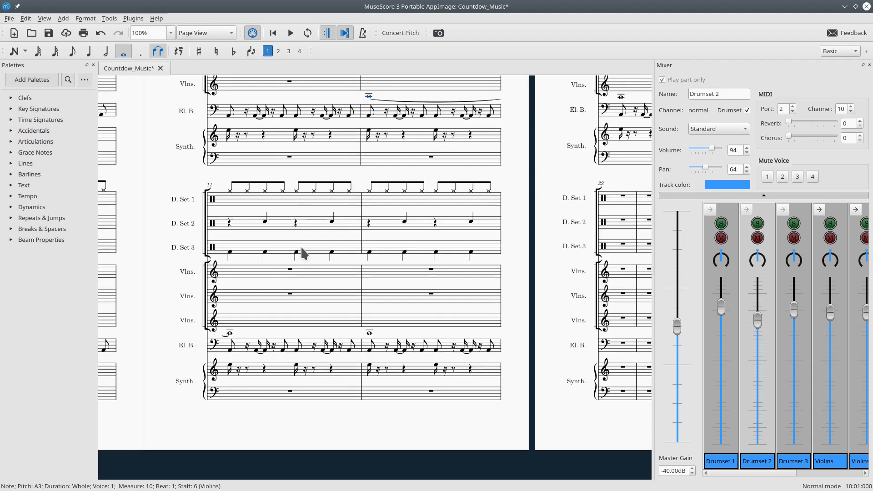
{"action": "left_click_drag", "start_coordinate": [359, 391], "coordinate": [396, 404]}
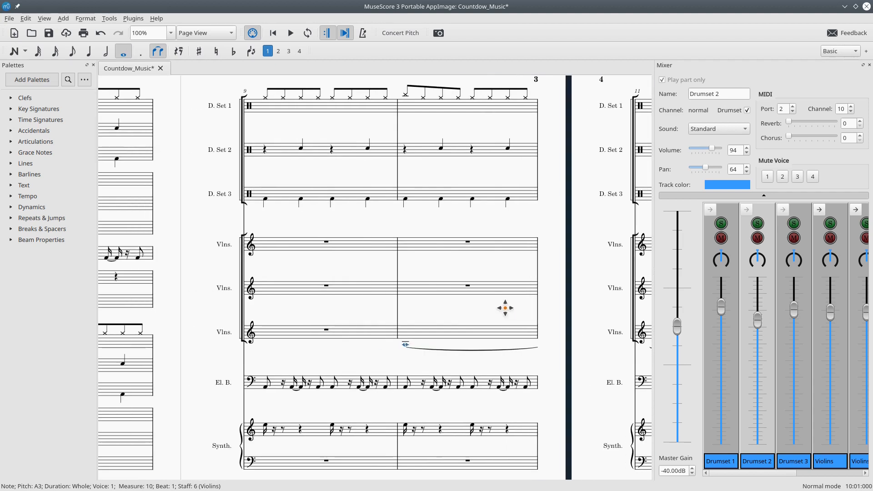
Enter whole-note B3s in measures 12 to 14 of the middle Violins staff
{"action": "left_click_drag", "start_coordinate": [505, 308], "coordinate": [496, 306]}
{"action": "left_click_drag", "start_coordinate": [357, 307], "coordinate": [335, 302]}
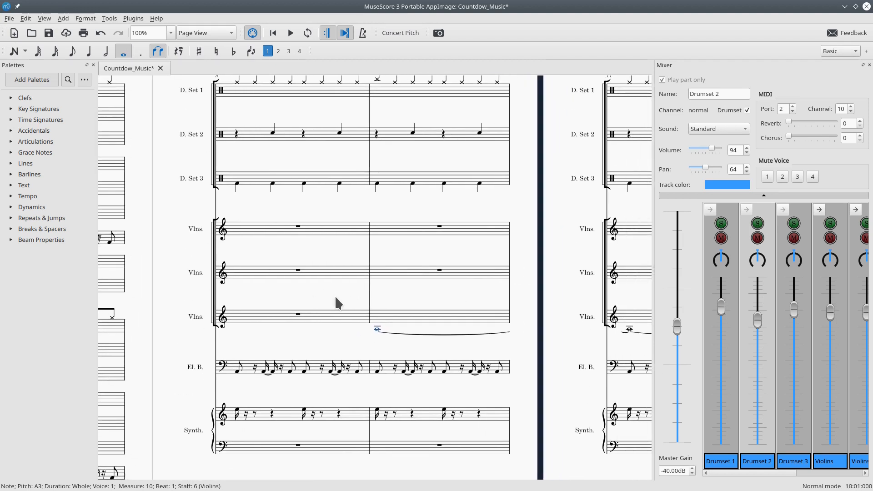
{"action": "key", "text": "n"}
{"action": "left_click", "coordinate": [440, 377]}
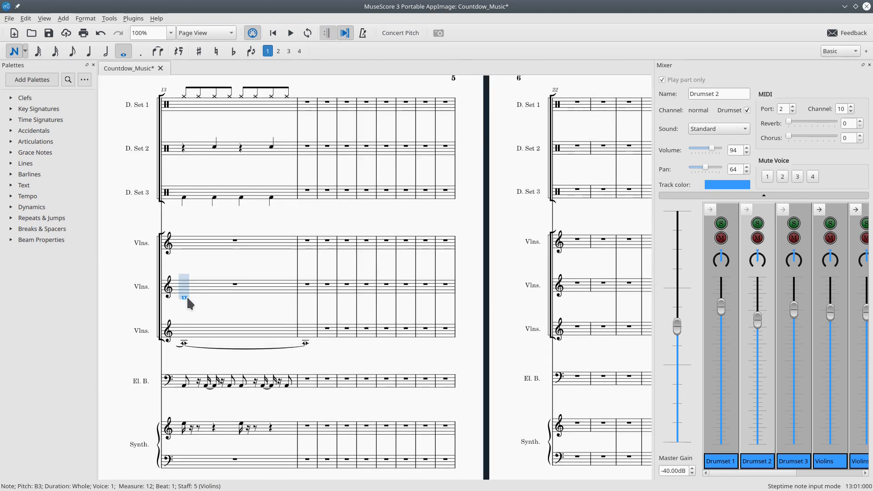
{"action": "key", "text": "Right"}
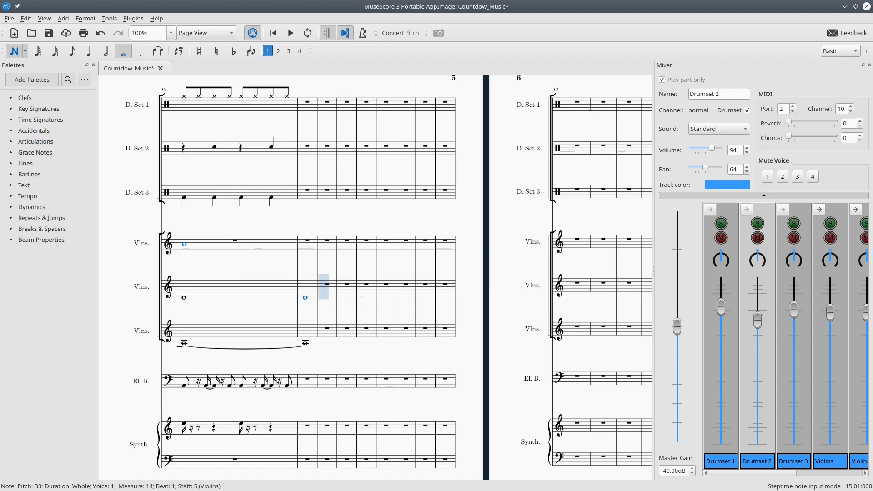
{"action": "key", "text": "Escape"}
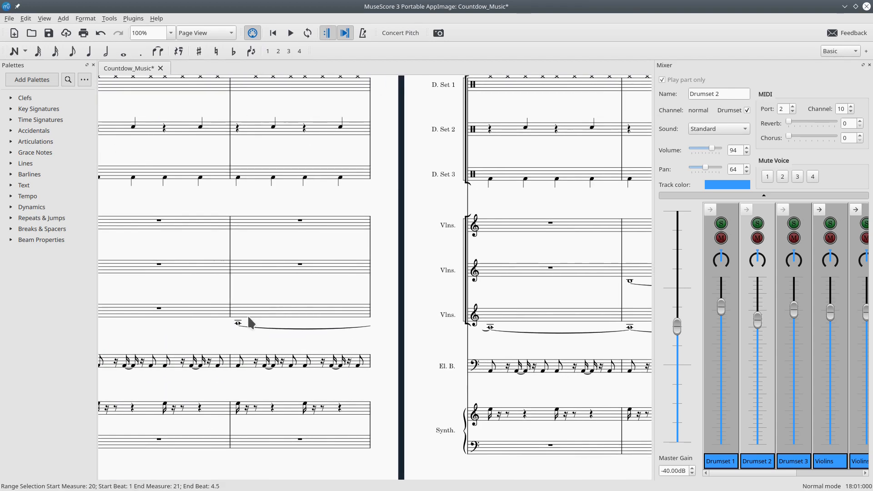
Play back the score from the A3 in measure 10 of the lowest Violins staff and stop
{"action": "left_click", "coordinate": [237, 322]}
{"action": "key", "text": "space"}
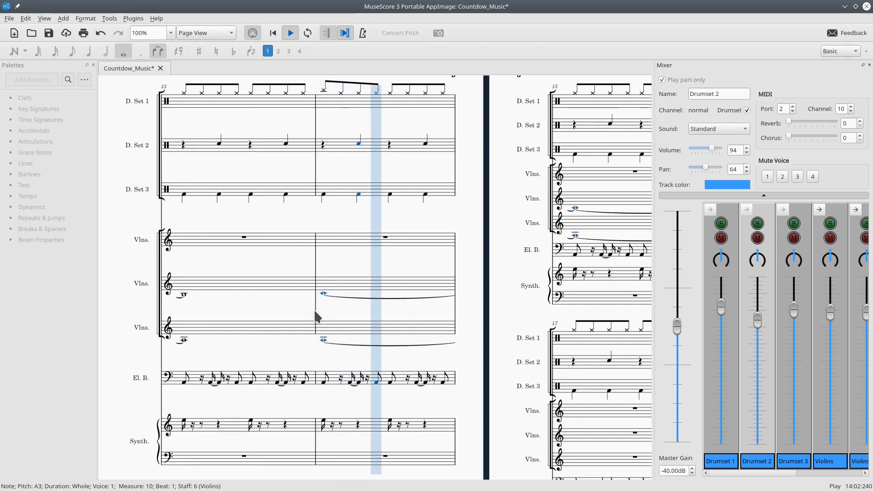
{"action": "key", "text": "space"}
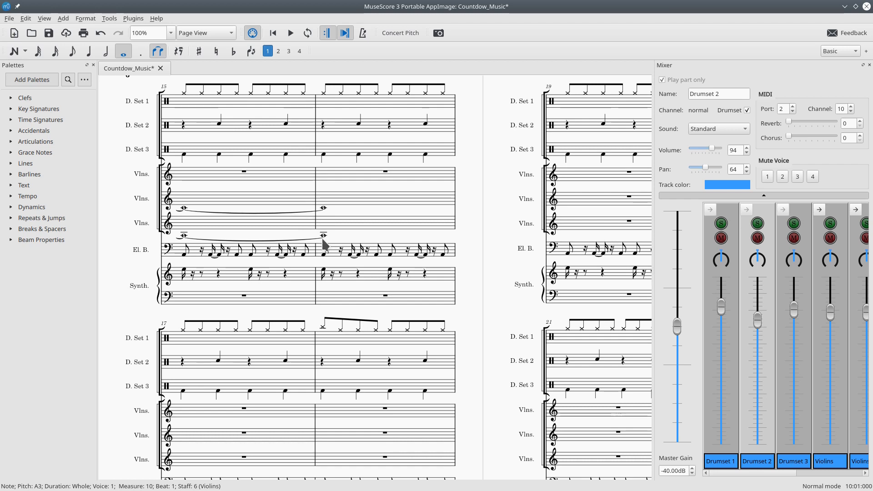
Remove the tie into measure 16 of the middle Violins staff and raise that measure's whole note to D4
{"action": "scroll", "coordinate": [338, 231], "scroll_direction": "up", "scroll_amount": 2}
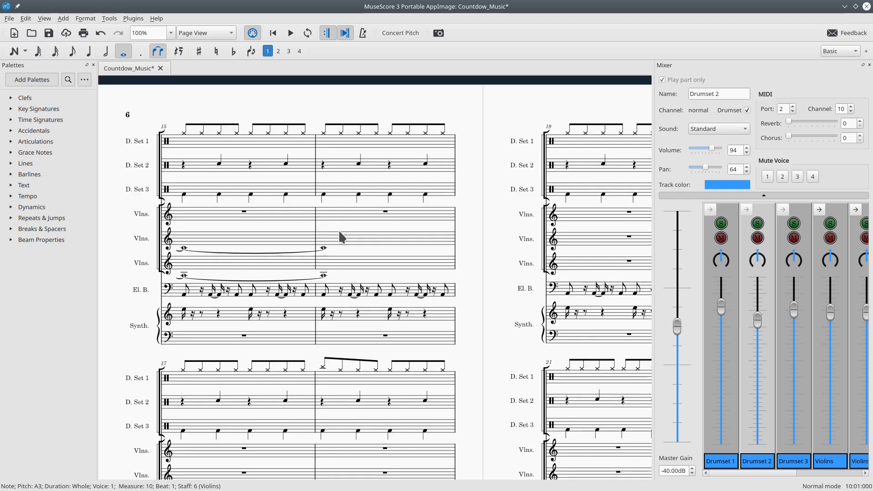
{"action": "left_click", "coordinate": [323, 247]}
{"action": "key", "text": "ctrl+z"}
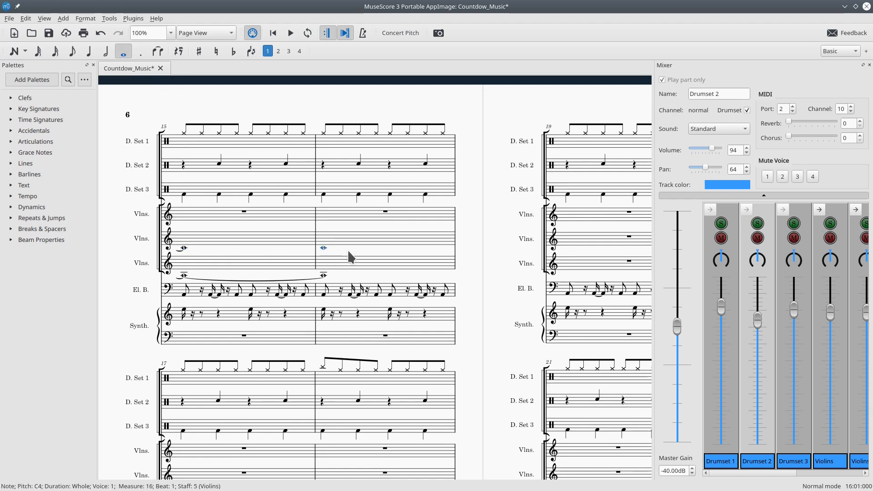
{"action": "key", "text": "Up"}
{"action": "key", "text": "Up"}
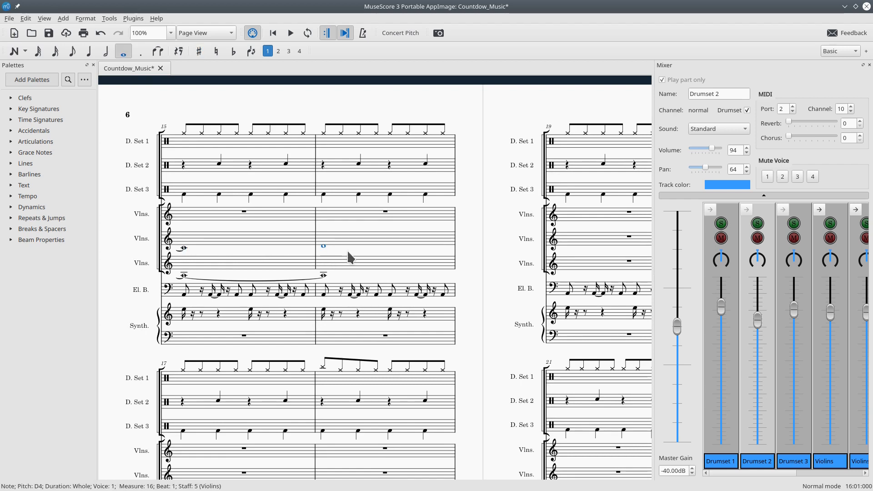
Enter a whole-note D4 in measure 17 of the middle Violins staff
{"action": "key", "text": "n"}
{"action": "scroll", "coordinate": [187, 282], "scroll_direction": "down", "scroll_amount": 2}
{"action": "left_click", "coordinate": [180, 401]}
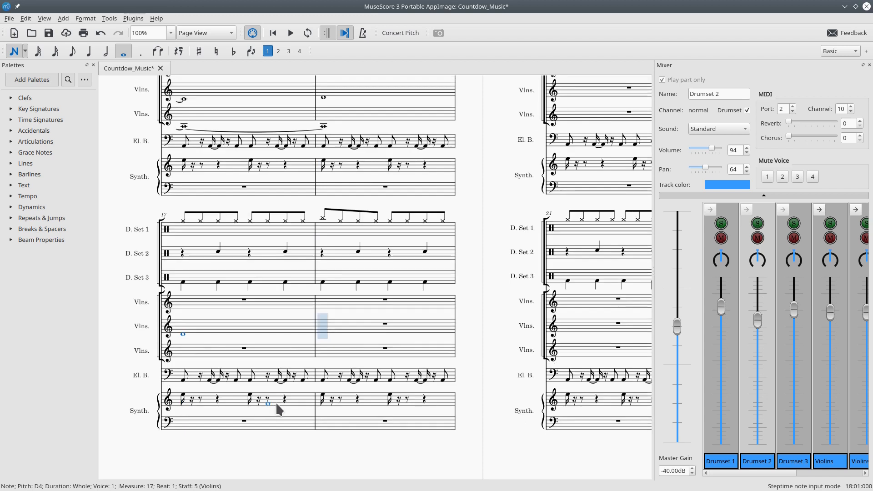
Play back the score from the first Drumset 1 note of measure 2 and stop near its end
{"action": "scroll", "coordinate": [329, 342], "scroll_direction": "up", "scroll_amount": 5}
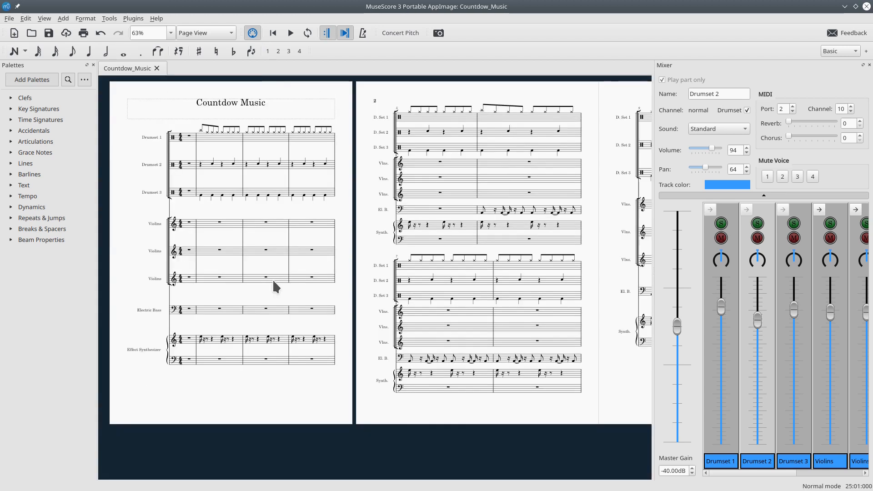
{"action": "scroll", "coordinate": [239, 204], "scroll_direction": "down", "scroll_amount": 1}
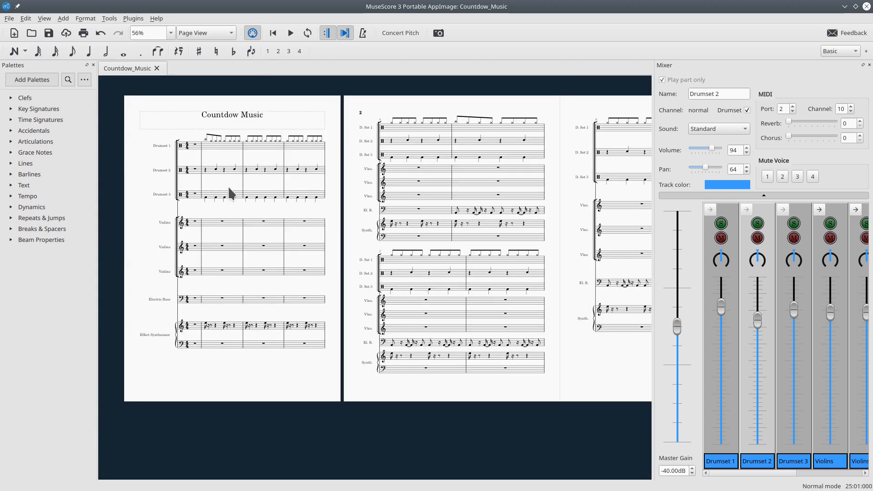
{"action": "left_click", "coordinate": [205, 139]}
{"action": "left_click", "coordinate": [291, 33]}
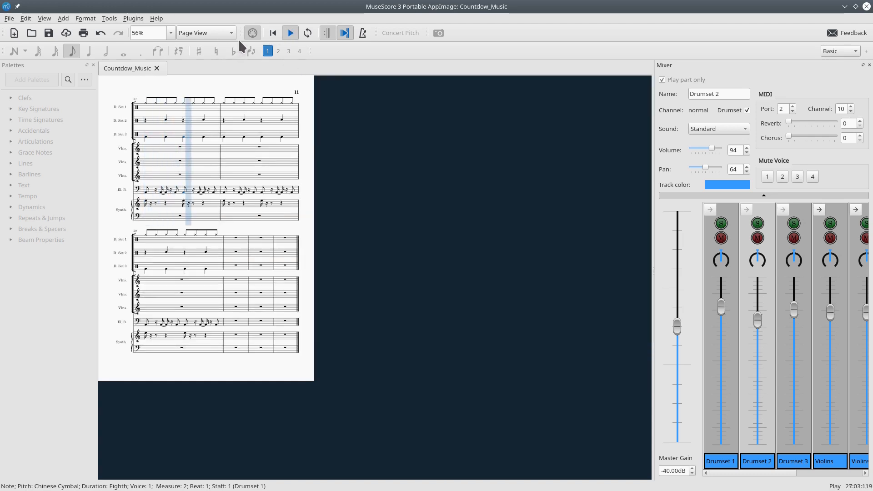
{"action": "left_click", "coordinate": [291, 33]}
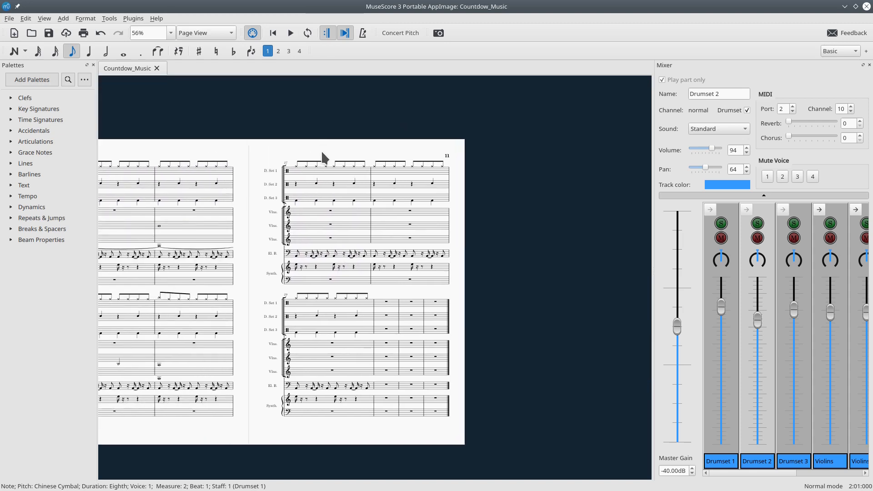
Add an Electric Guitar with a single treble-clef staff to the score
{"action": "left_click_drag", "start_coordinate": [160, 158], "coordinate": [373, 155]}
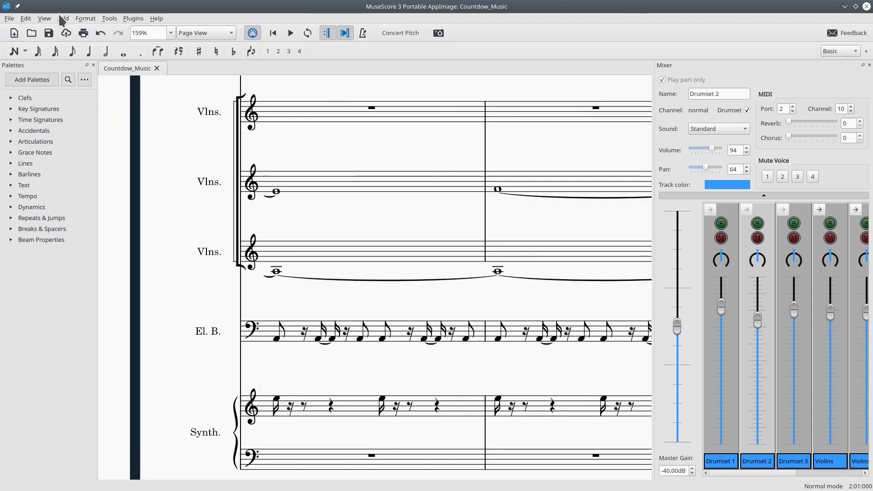
{"action": "key", "text": "i"}
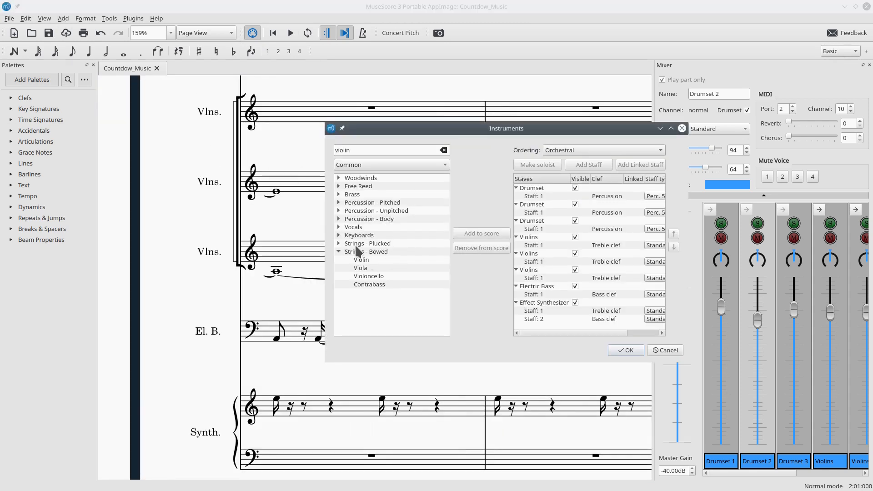
{"action": "type", "text": "electr"}
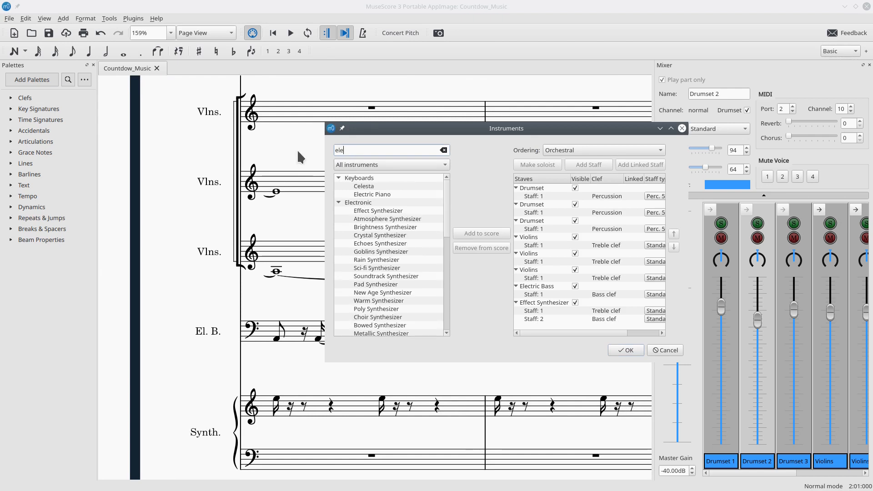
{"action": "scroll", "coordinate": [396, 245], "scroll_direction": "down", "scroll_amount": 5}
{"action": "scroll", "coordinate": [397, 249], "scroll_direction": "down", "scroll_amount": 3}
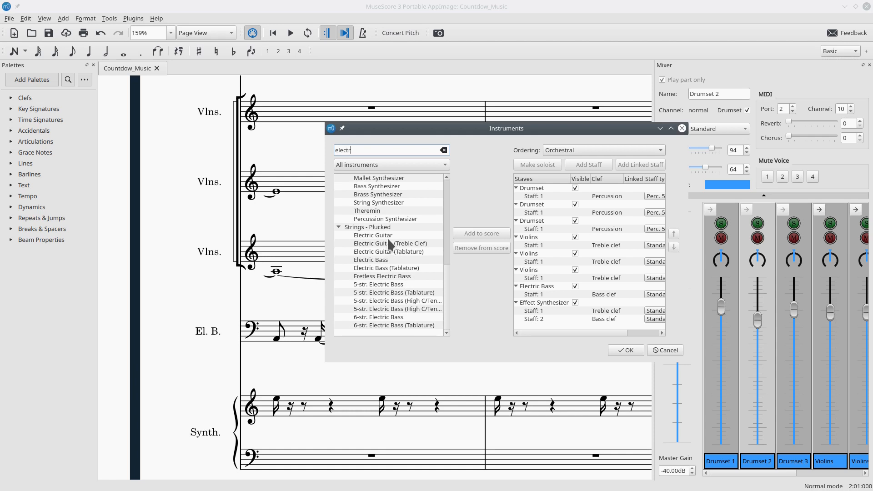
{"action": "double_click", "coordinate": [388, 237]}
{"action": "left_click", "coordinate": [626, 350]}
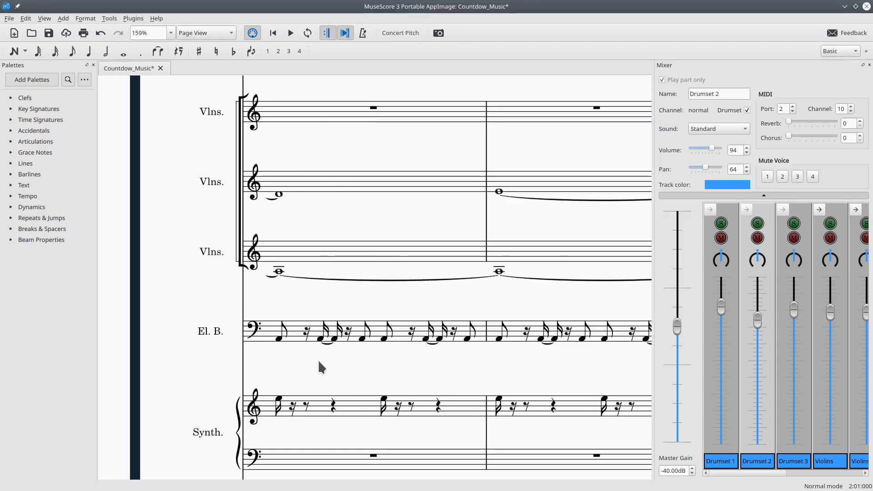
{"action": "scroll", "coordinate": [337, 362], "scroll_direction": "down", "scroll_amount": 3}
{"action": "scroll", "coordinate": [337, 362], "scroll_direction": "down", "scroll_amount": 8}
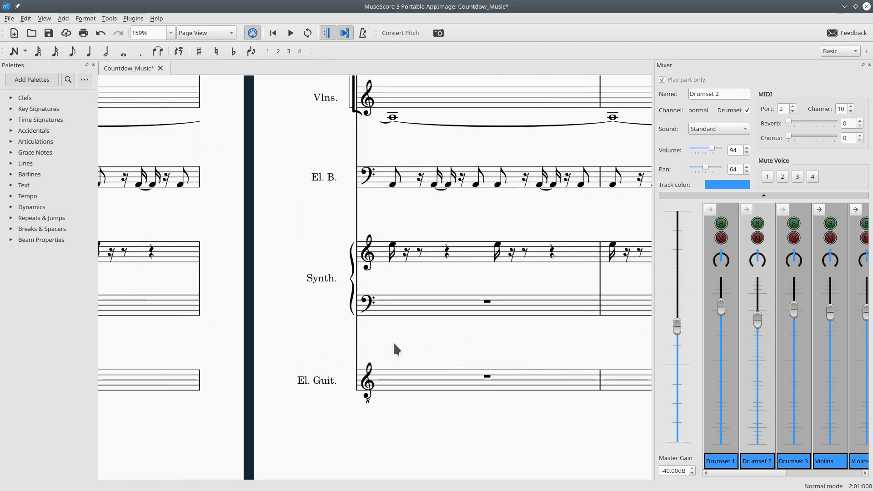
Fill beats 1 and 2 of Electric Guitar measure 18 with sixteenths: A3, rest, A3, A3, rest, A3, A3, G3
{"action": "left_click_drag", "start_coordinate": [392, 348], "coordinate": [384, 373]}
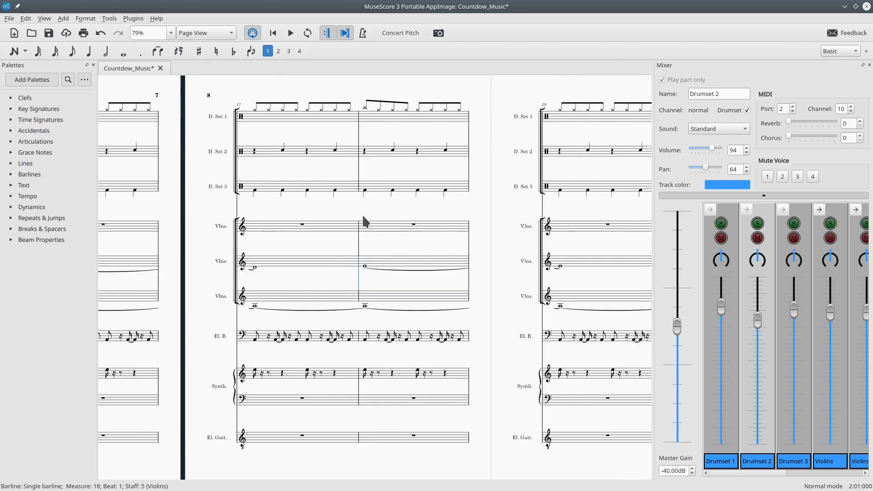
{"action": "left_click_drag", "start_coordinate": [324, 415], "coordinate": [372, 411]}
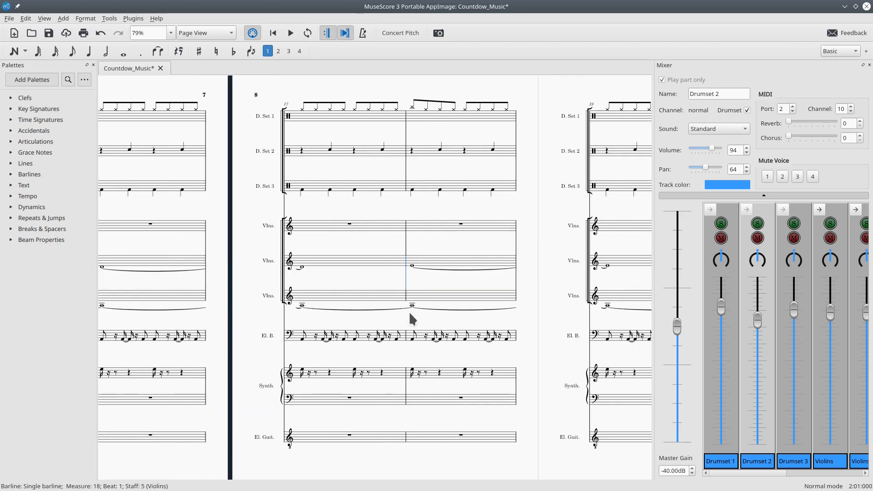
{"action": "key", "text": "n"}
{"action": "key", "text": "3"}
{"action": "scroll", "coordinate": [410, 408], "scroll_direction": "up", "scroll_amount": 4}
{"action": "left_click", "coordinate": [350, 387]}
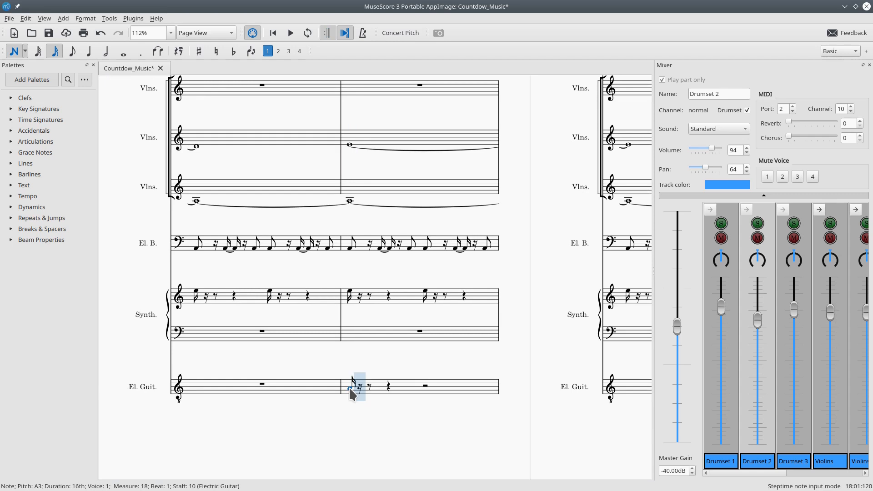
{"action": "left_click", "coordinate": [369, 388]}
{"action": "left_click", "coordinate": [380, 387]}
{"action": "left_click", "coordinate": [398, 387]}
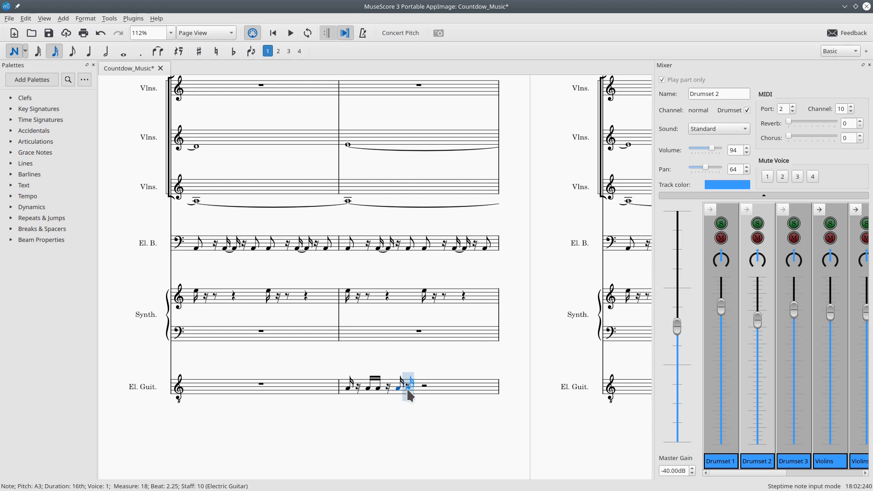
{"action": "left_click", "coordinate": [408, 388]}
{"action": "left_click", "coordinate": [414, 390]}
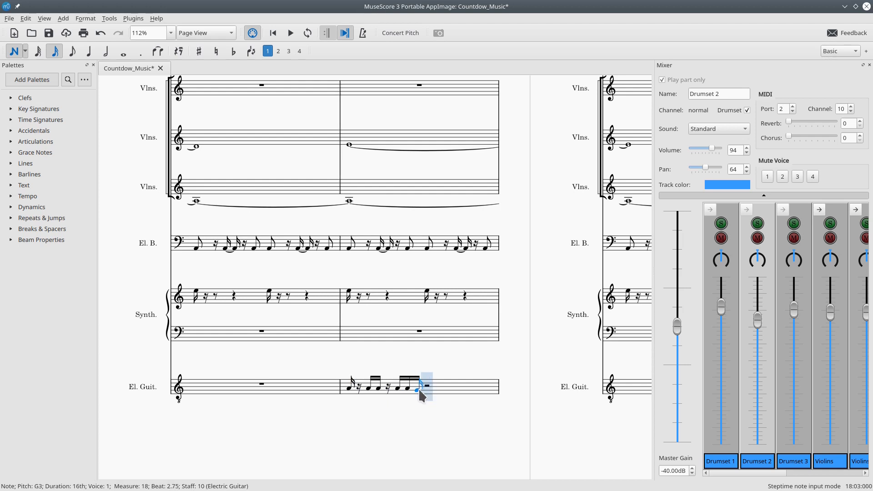
Enter three sixteenth-note A3s on beat 3 of Electric Guitar measure 18, step back through the notes and return
{"action": "left_click", "coordinate": [423, 388]}
{"action": "left_click", "coordinate": [434, 388]}
{"action": "left_click", "coordinate": [441, 387]}
{"action": "key", "text": "Left"}
{"action": "key", "text": "Left"}
{"action": "key", "text": "Left"}
{"action": "key", "text": "Left"}
{"action": "key", "text": "Left"}
{"action": "key", "text": "Left"}
{"action": "key", "text": "Left"}
{"action": "key", "text": "Left"}
{"action": "key", "text": "Left"}
{"action": "key", "text": "Right"}
{"action": "key", "text": "Right"}
{"action": "key", "text": "Right"}
{"action": "key", "text": "Right"}
{"action": "key", "text": "Right"}
{"action": "key", "text": "Right"}
{"action": "key", "text": "Right"}
Fill beat 4 of Electric Guitar measure 18 with sixteenth notes A3, A3, A3, G3 and play the measure back
{"action": "left_click", "coordinate": [465, 388]}
{"action": "left_click", "coordinate": [478, 388]}
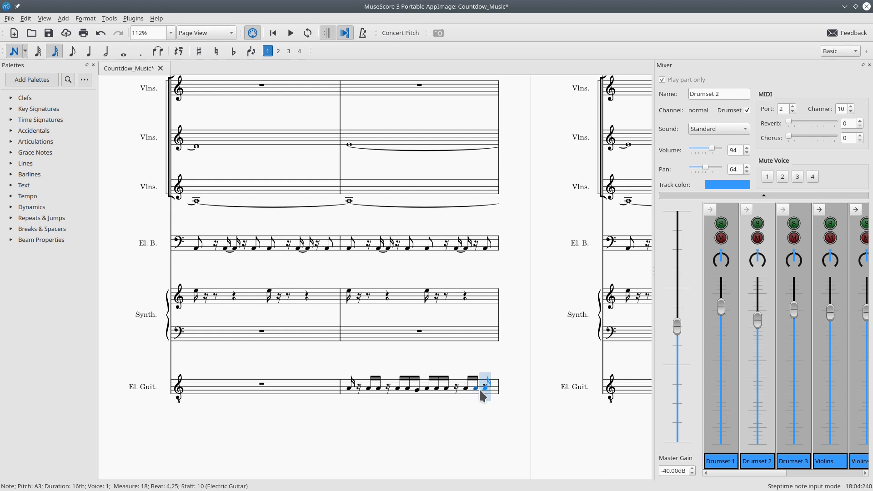
{"action": "left_click", "coordinate": [479, 388]}
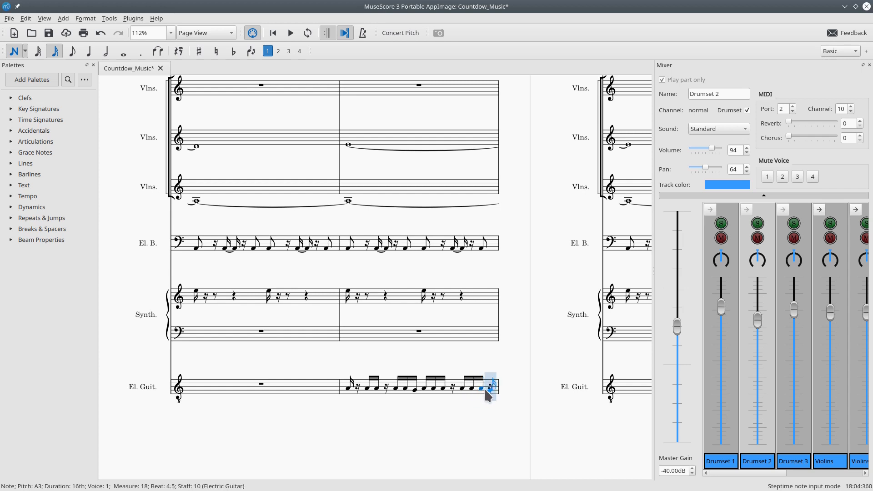
{"action": "left_click", "coordinate": [486, 390]}
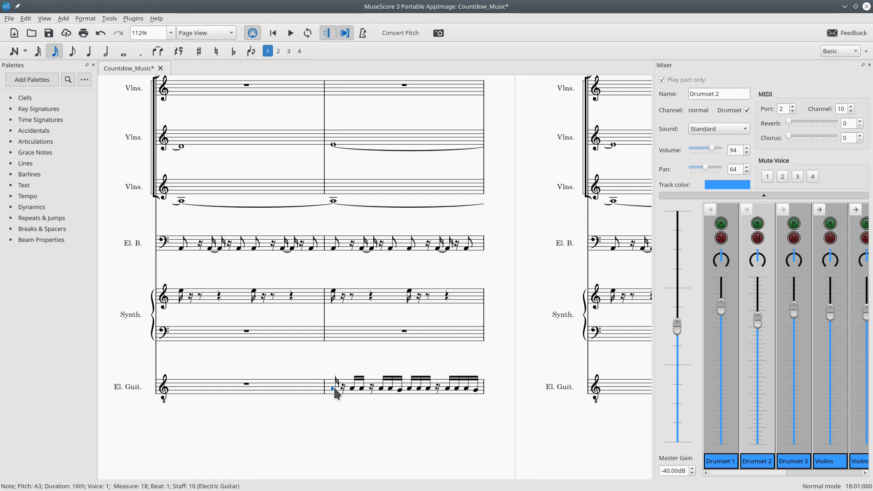
{"action": "key", "text": "space"}
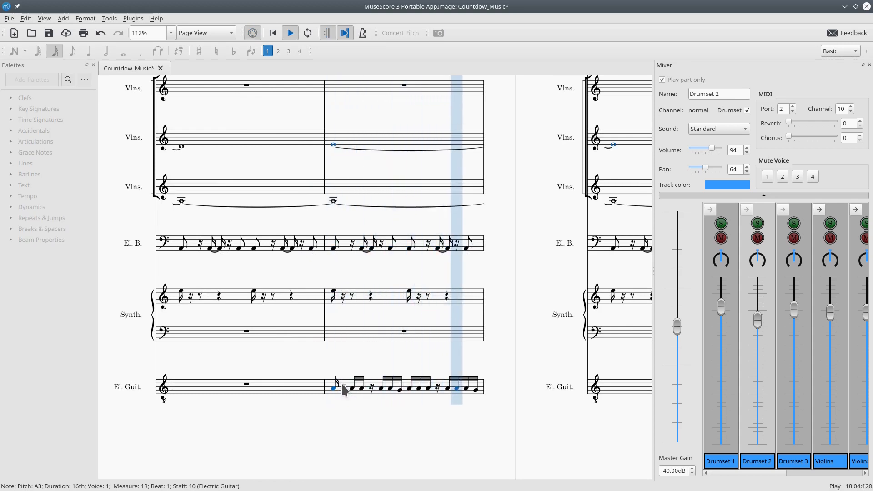
{"action": "key", "text": "space"}
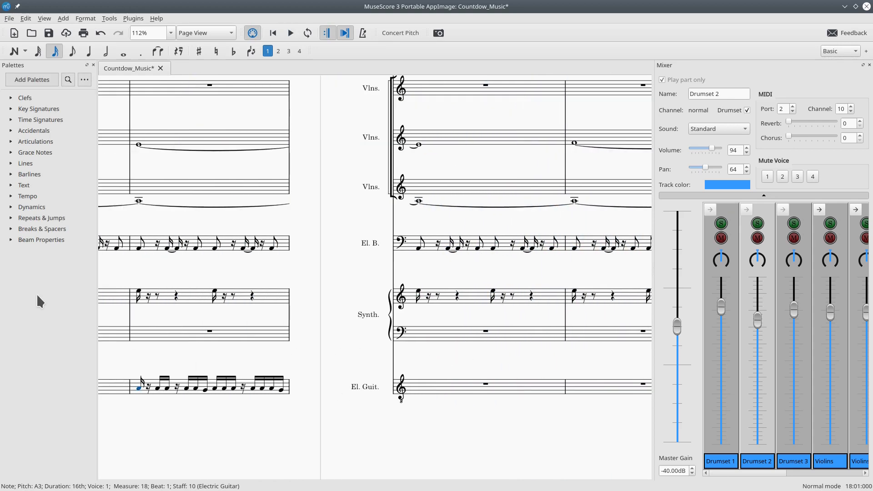
Copy the Electric Guitar figure from measure 18 into measures 19 through 29 of the same staff
{"action": "left_click", "coordinate": [248, 393]}
{"action": "left_click", "coordinate": [451, 387]}
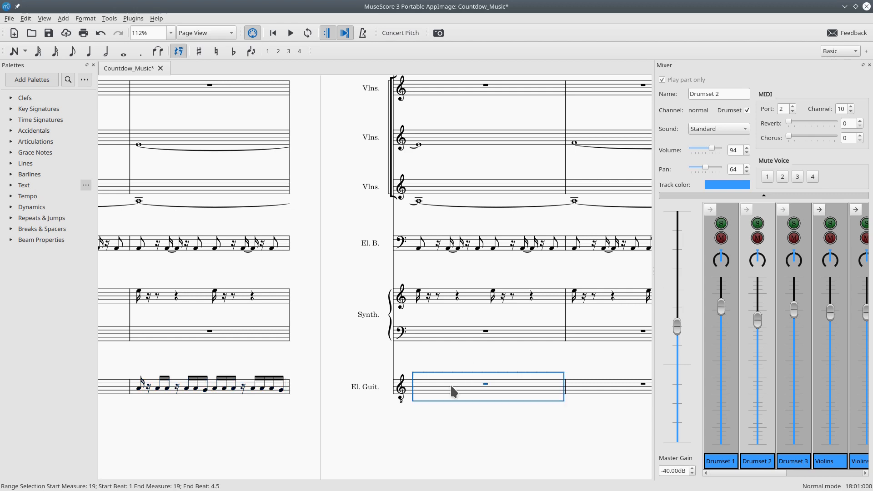
{"action": "key", "text": "ctrl+v"}
{"action": "left_click", "coordinate": [403, 389]}
{"action": "key", "text": "ctrl+v"}
{"action": "scroll", "coordinate": [388, 378], "scroll_direction": "down", "scroll_amount": 5}
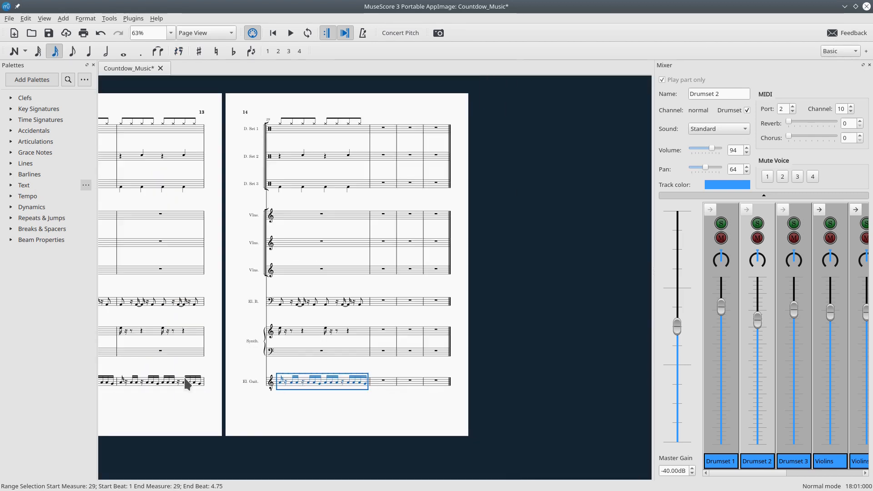
Play back the score from the first Effect Synthesizer note of measure 17
{"action": "left_click_drag", "start_coordinate": [128, 395], "coordinate": [760, 395]}
{"action": "left_click_drag", "start_coordinate": [220, 396], "coordinate": [465, 396]}
{"action": "left_click_drag", "start_coordinate": [256, 403], "coordinate": [543, 403]}
{"action": "left_click_drag", "start_coordinate": [308, 399], "coordinate": [589, 398]}
{"action": "left_click_drag", "start_coordinate": [211, 392], "coordinate": [377, 393]}
{"action": "left_click", "coordinate": [273, 321]}
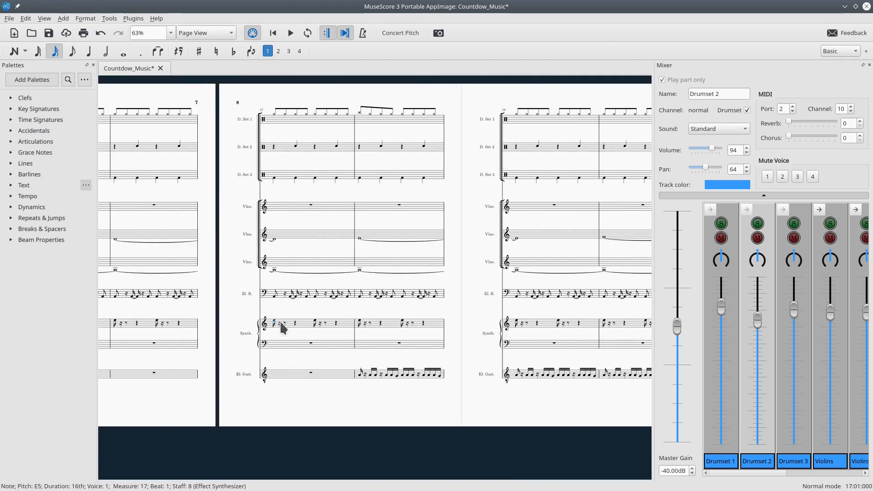
{"action": "key", "text": "space"}
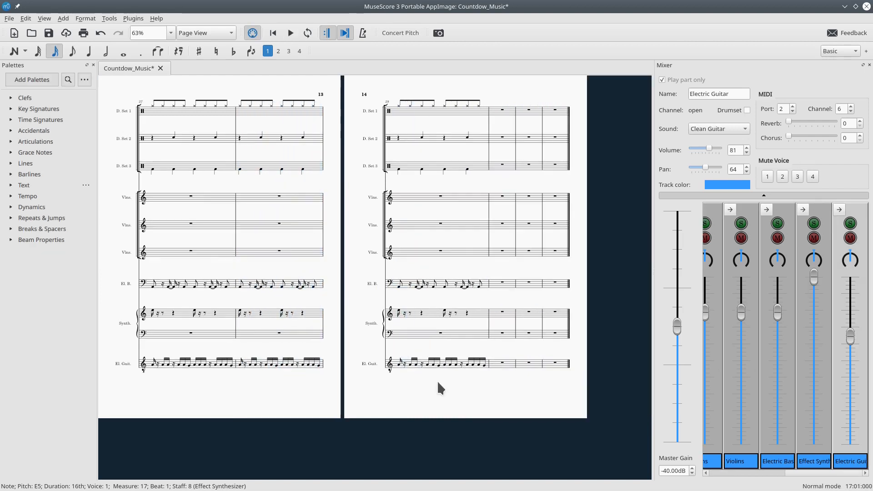
Continue the middle Violins staff with whole-note A3s in measures 27 through 30
{"action": "left_click_drag", "start_coordinate": [438, 380], "coordinate": [448, 382]}
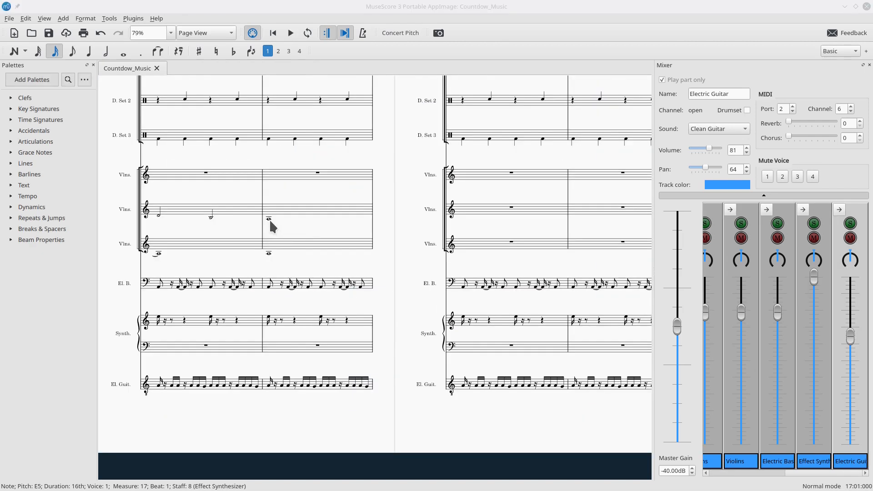
{"action": "left_click", "coordinate": [269, 219]}
{"action": "key", "text": "n"}
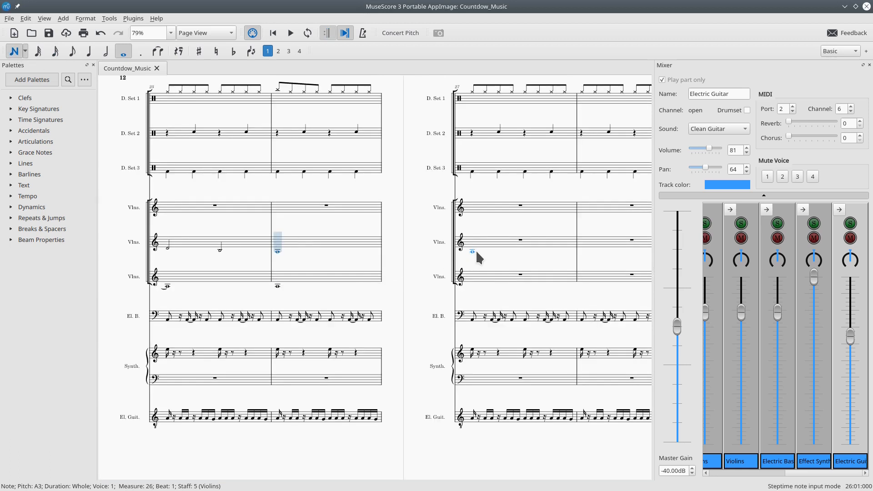
{"action": "key", "text": "a"}
{"action": "key", "text": "Left"}
{"action": "left_click", "coordinate": [278, 251]}
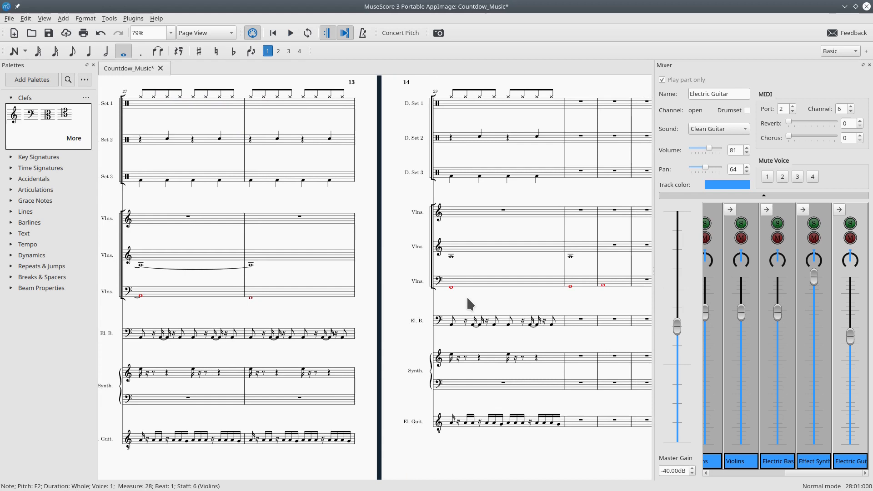
Raise the bottom Violins staff's whole notes to G2 in measure 29 and A2 in measure 30, deleting the one in measure 31
{"action": "key", "text": "Up"}
{"action": "key", "text": "Up"}
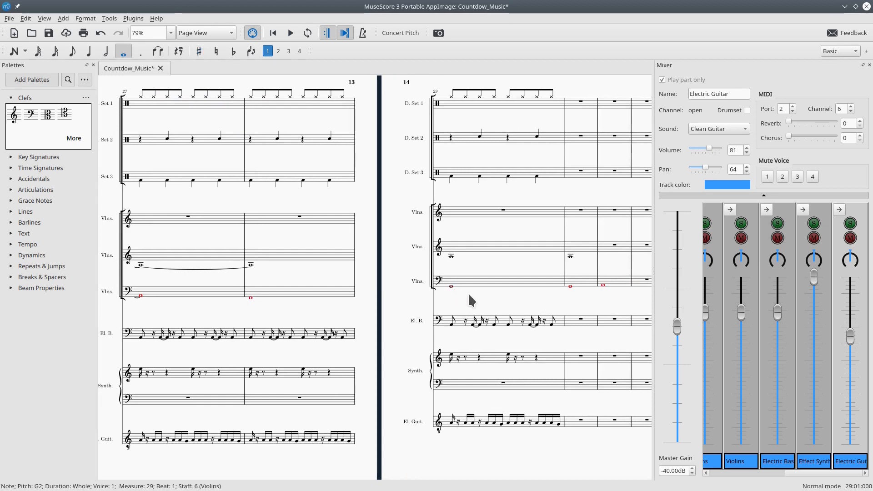
{"action": "scroll", "coordinate": [455, 302], "scroll_direction": "up", "scroll_amount": 5, "text": "ctrl"}
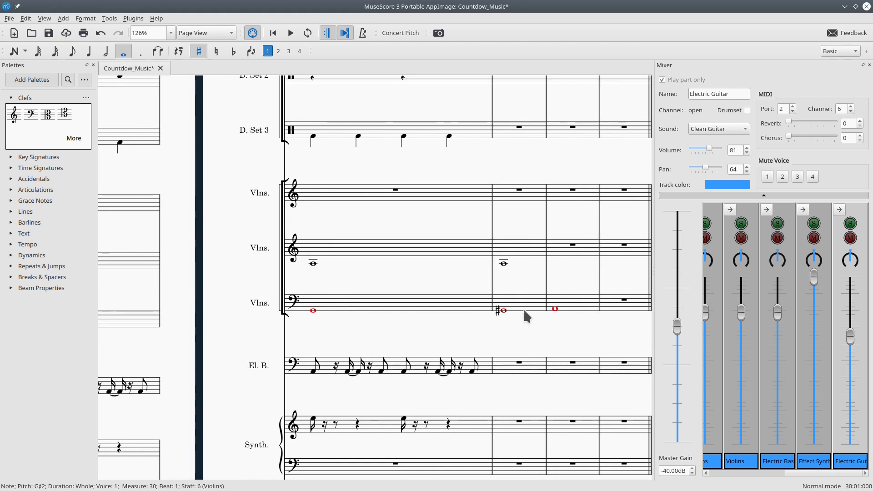
{"action": "left_click", "coordinate": [568, 308]}
{"action": "key", "text": "Delete"}
{"action": "left_click", "coordinate": [562, 319]}
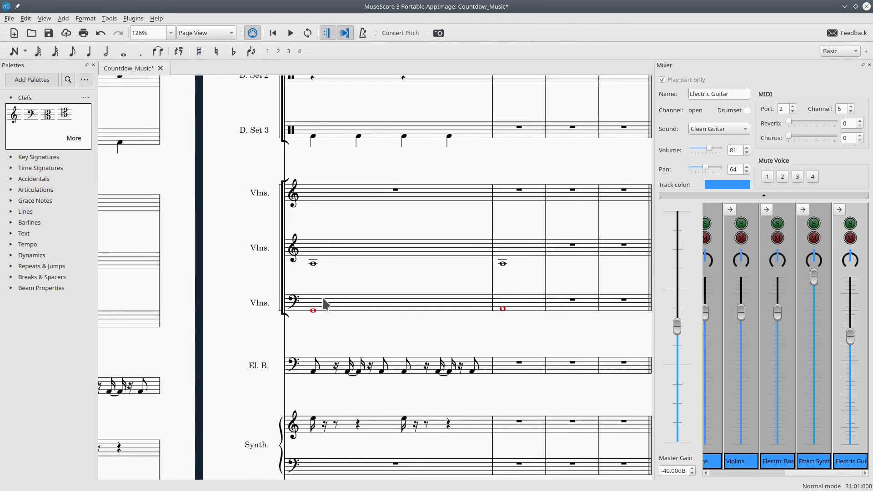
Play back the score from the middle Violins whole note in measure 27 and stop it in the final measures
{"action": "scroll", "coordinate": [322, 298], "scroll_direction": "down", "scroll_amount": 6, "text": "ctrl"}
{"action": "left_click_drag", "start_coordinate": [321, 298], "coordinate": [532, 287]}
{"action": "left_click", "coordinate": [251, 274]}
{"action": "scroll", "coordinate": [251, 284], "scroll_direction": "up", "scroll_amount": 6, "text": "ctrl"}
{"action": "key", "text": "space"}
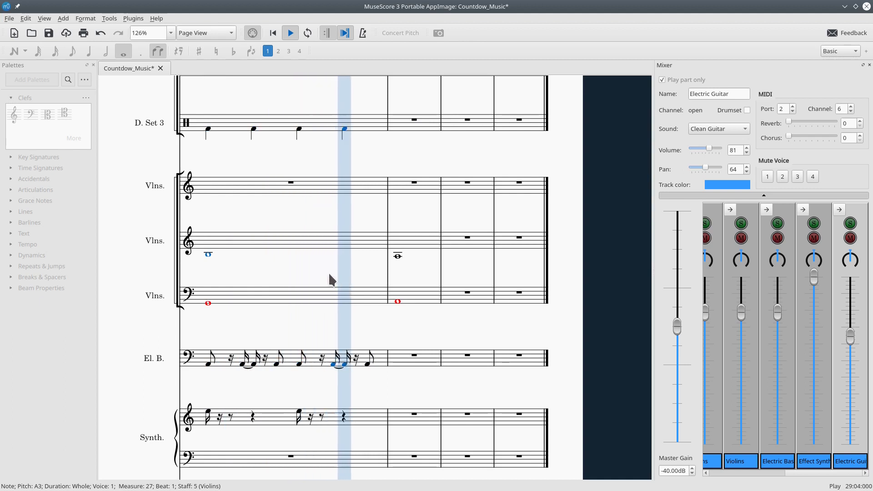
{"action": "key", "text": "space"}
Search the instruments for "pan flut" and add a Pan Flute with a treble-clef staff to the score
{"action": "scroll", "coordinate": [332, 283], "scroll_direction": "down", "scroll_amount": 2}
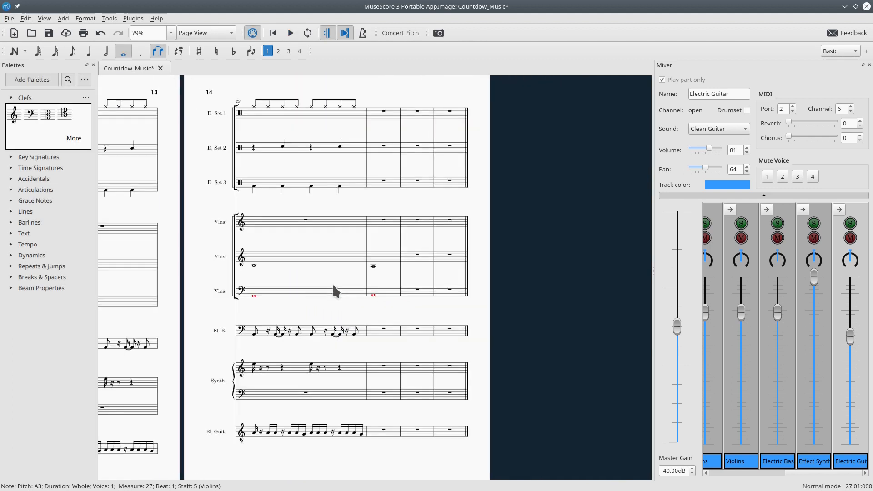
{"action": "left_click_drag", "start_coordinate": [103, 318], "coordinate": [275, 317]}
{"action": "left_click_drag", "start_coordinate": [203, 320], "coordinate": [318, 318]}
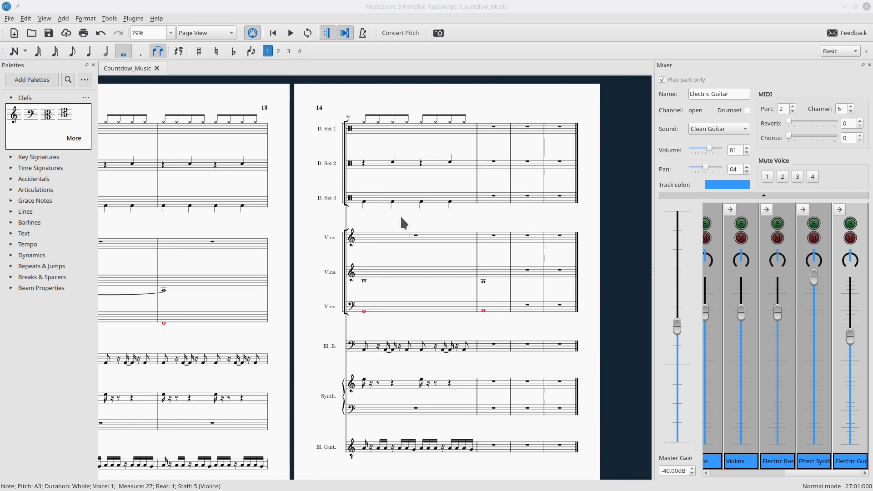
{"action": "left_click_drag", "start_coordinate": [401, 217], "coordinate": [382, 214]}
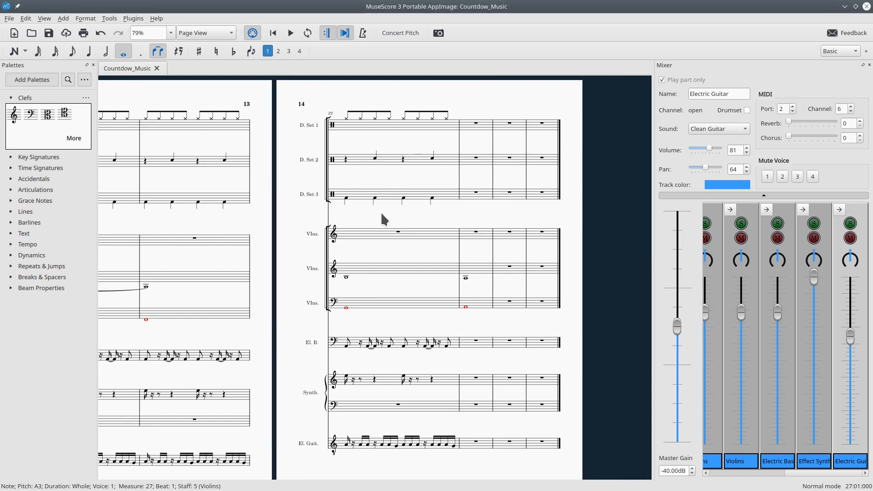
{"action": "key", "text": "i"}
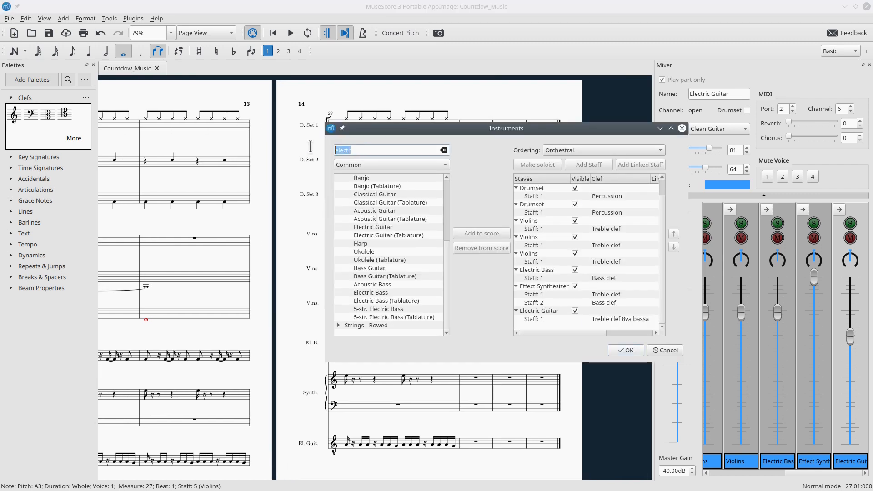
{"action": "type", "text": "pan "}
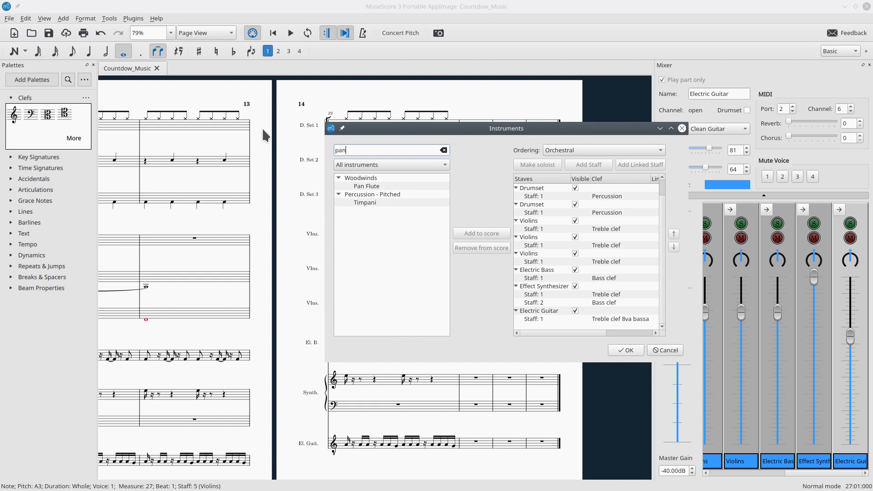
{"action": "type", "text": "flut"}
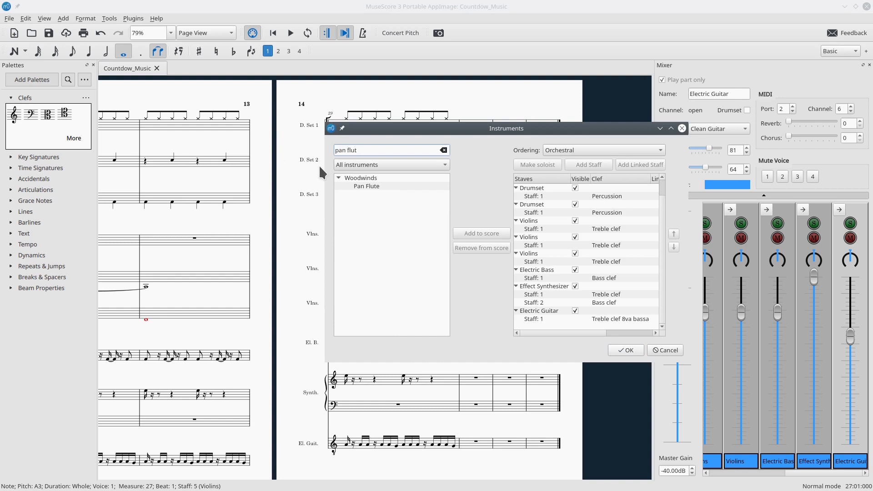
{"action": "left_click", "coordinate": [374, 187]}
{"action": "left_click", "coordinate": [478, 234]}
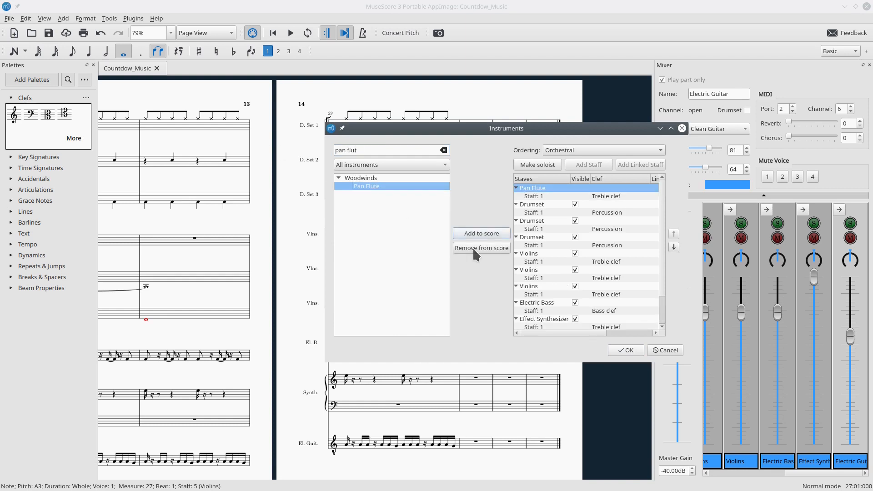
{"action": "left_click", "coordinate": [630, 351]}
Enter the sixteenth notes A4, E5, A5, E5 on beat 1 of measure 33 in the Pan Flute staff
{"action": "left_click_drag", "start_coordinate": [403, 132], "coordinate": [470, 217]}
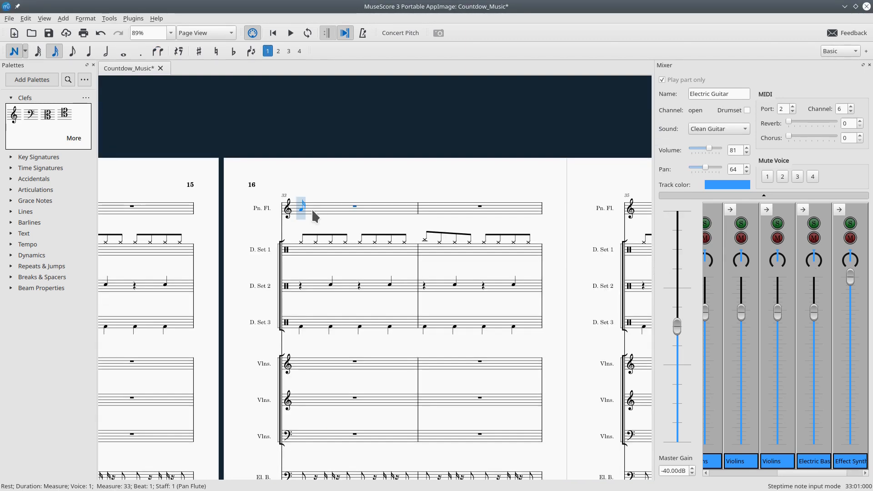
{"action": "scroll", "coordinate": [298, 205], "scroll_direction": "up", "scroll_amount": 6}
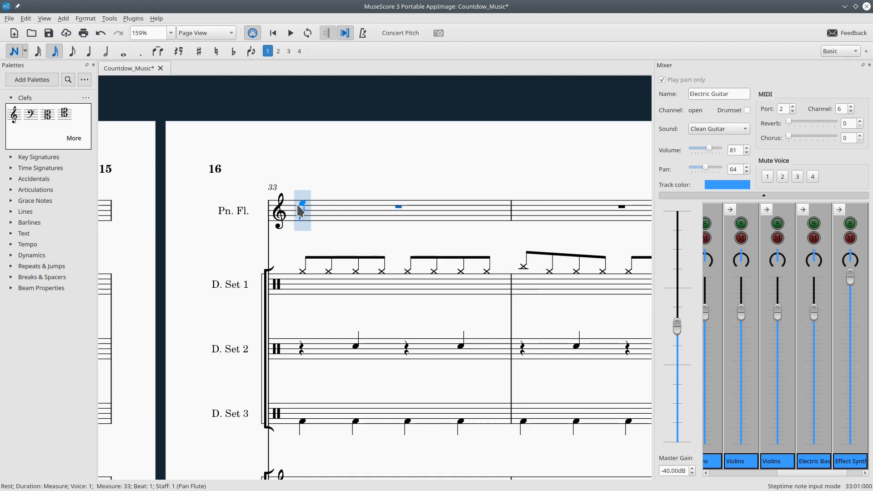
{"action": "scroll", "coordinate": [301, 210], "scroll_direction": "up", "scroll_amount": 3}
{"action": "left_click", "coordinate": [304, 216]}
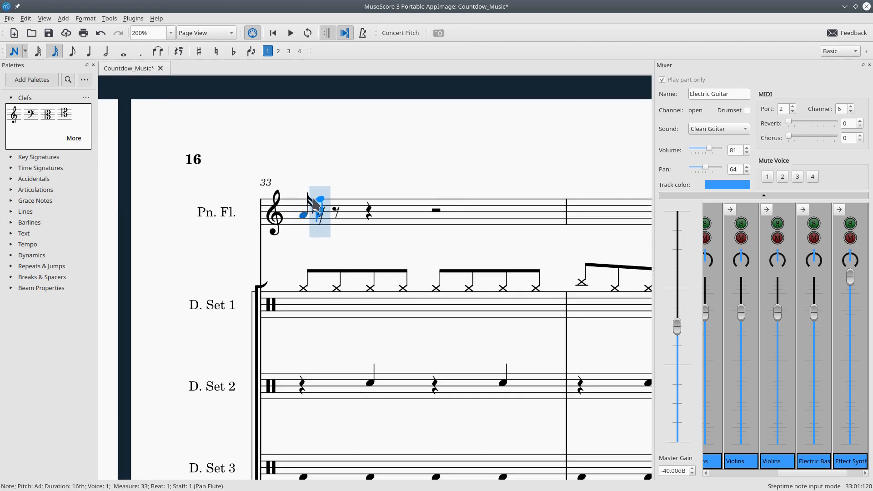
{"action": "left_click", "coordinate": [320, 202]}
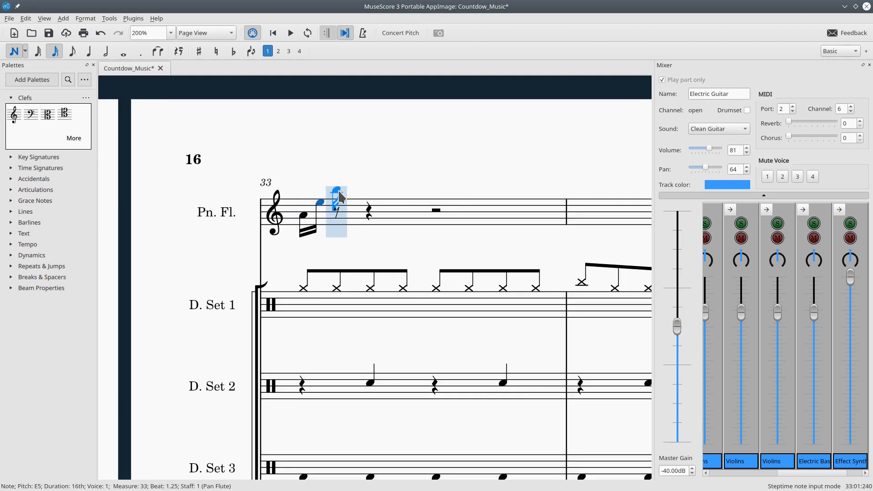
{"action": "left_click", "coordinate": [339, 192]}
{"action": "left_click", "coordinate": [352, 203]}
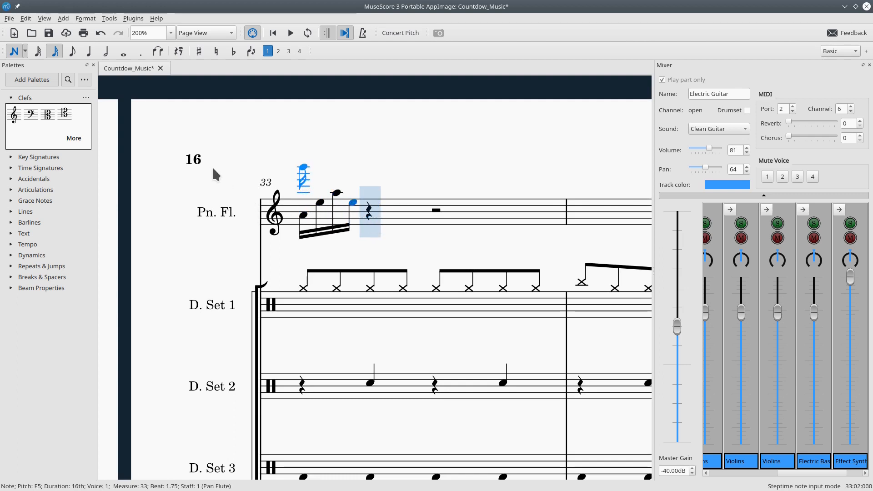
Leave note input and play back the score twice from the first Pan Flute note of measure 33
{"action": "key", "text": "Escape"}
{"action": "left_click", "coordinate": [308, 217]}
{"action": "key", "text": "space"}
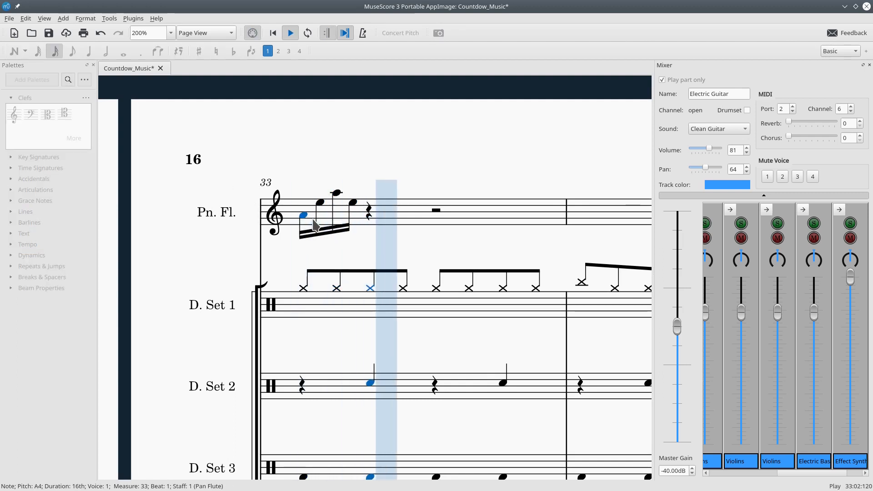
{"action": "key", "text": "space"}
{"action": "key", "text": "space"}
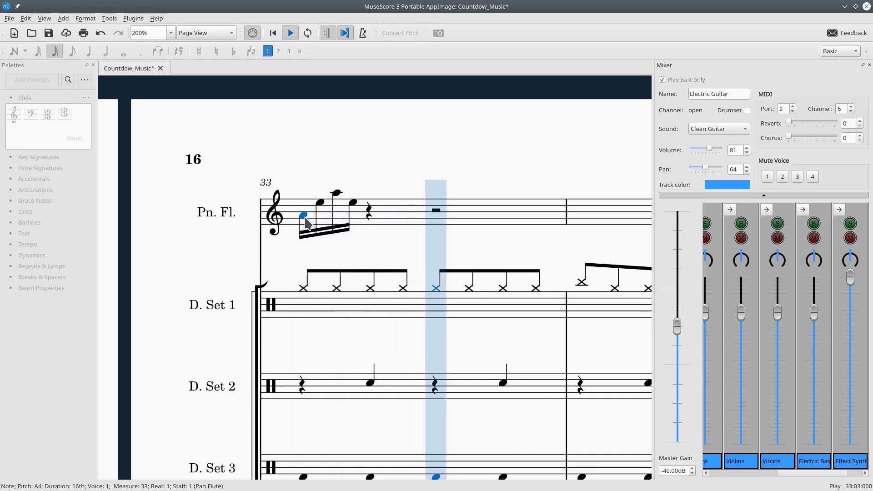
Repeat the four-note Pan Flute sixteenth figure across all four beats of measure 33 and play it back from the first note
{"action": "key", "text": "space"}
{"action": "left_click", "coordinate": [354, 205], "text": "shift"}
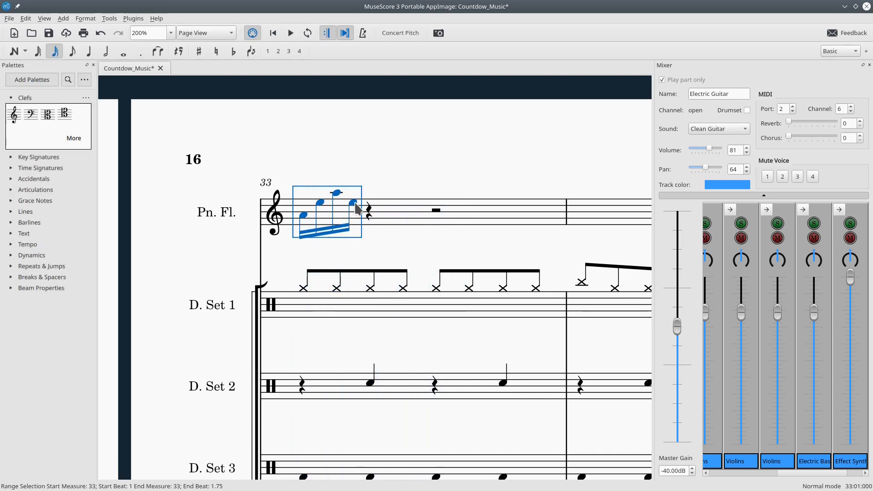
{"action": "key", "text": "r"}
{"action": "left_click", "coordinate": [274, 199], "text": "shift"}
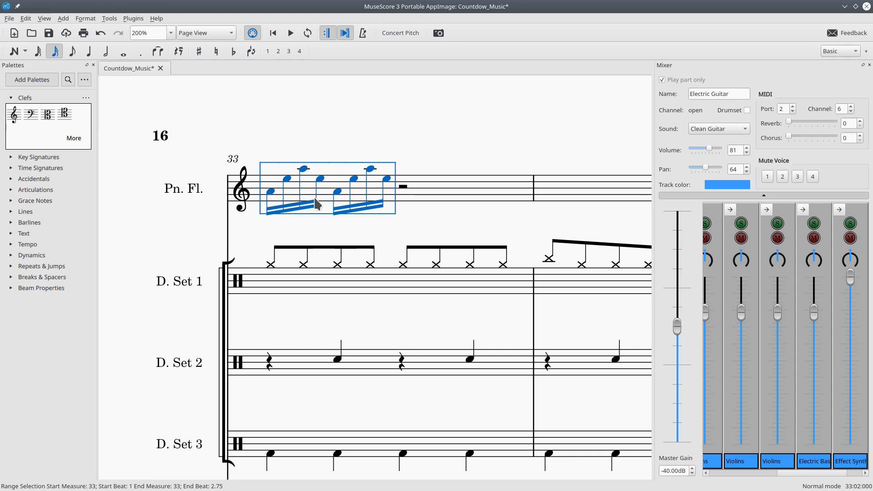
{"action": "left_click", "coordinate": [405, 187]}
{"action": "key", "text": "ctrl+v"}
{"action": "key", "text": "Escape"}
{"action": "left_click", "coordinate": [271, 192]}
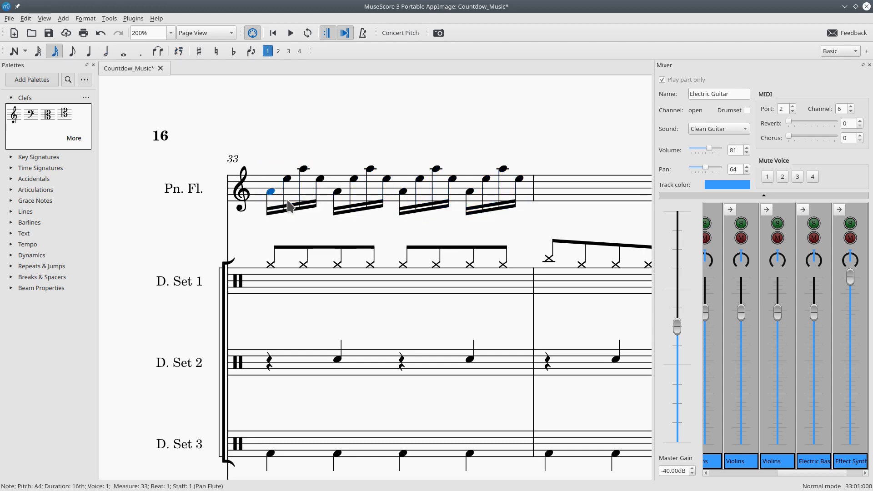
{"action": "key", "text": "space"}
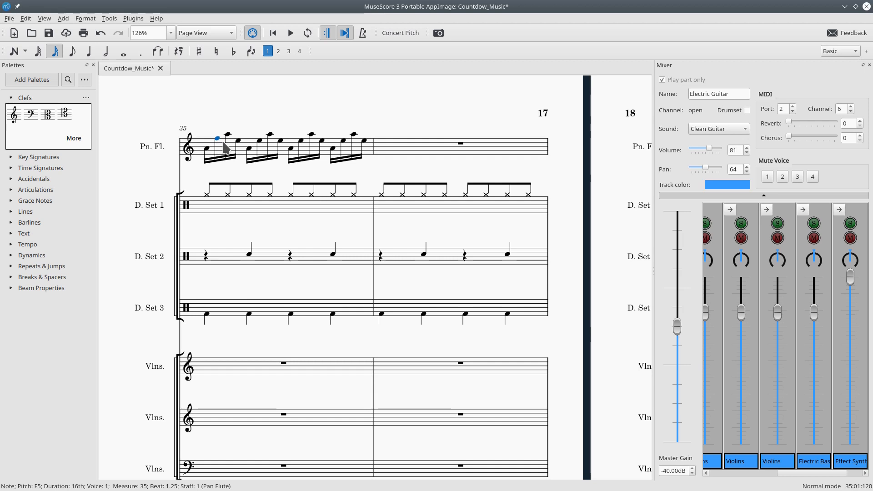
Raise the fourth sixteenth note of Pan Flute measure 35 to F5 and play back from the measure's first note
{"action": "left_click", "coordinate": [227, 135]}
{"action": "key", "text": "Right"}
{"action": "key", "text": "Up"}
{"action": "key", "text": "Left"}
{"action": "key", "text": "Left"}
{"action": "key", "text": "Left"}
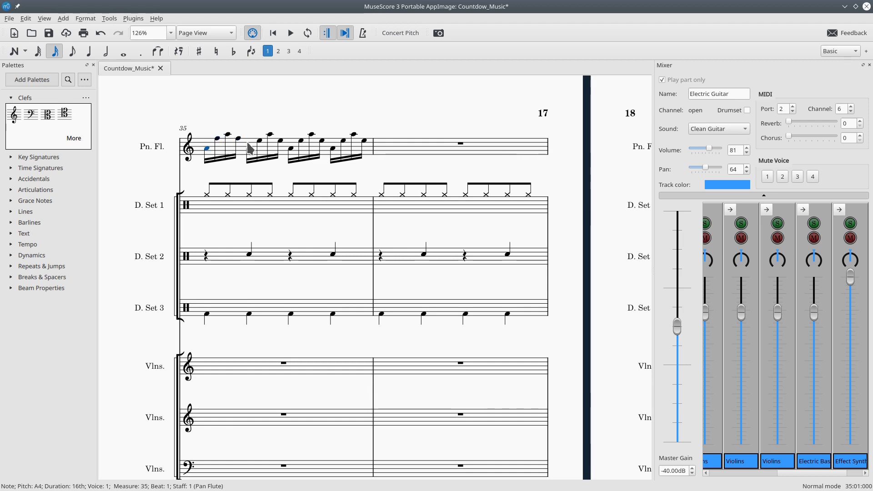
{"action": "key", "text": "space"}
{"action": "key", "text": "space"}
Raise the remaining E5 notes in beats 2 to 4 of Pan Flute measure 35 to F5 and play the measure back
{"action": "key", "text": "Right"}
{"action": "key", "text": "Right"}
{"action": "key", "text": "Right"}
{"action": "key", "text": "Left"}
{"action": "key", "text": "Left"}
{"action": "key", "text": "Left"}
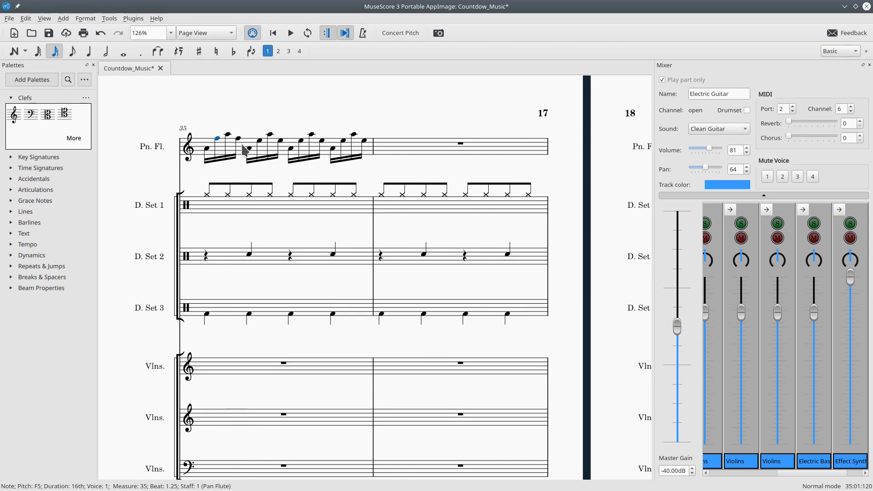
{"action": "key", "text": "Right"}
{"action": "key", "text": "Right"}
{"action": "key", "text": "Right"}
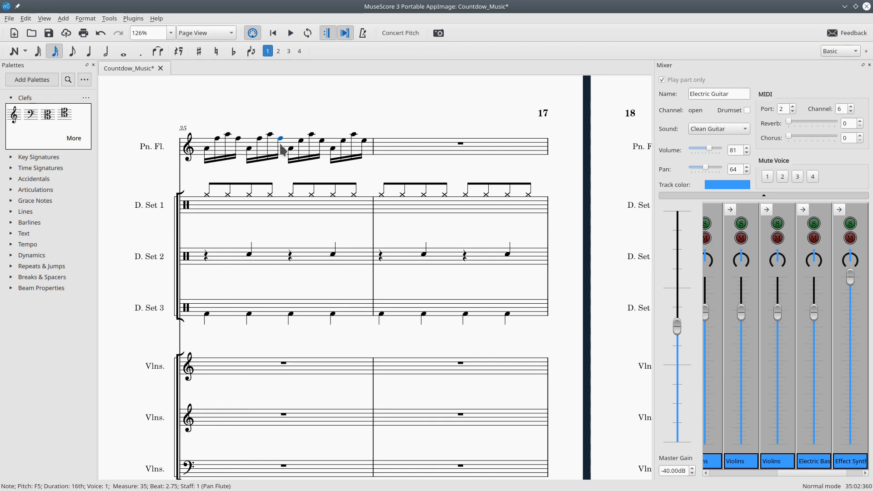
{"action": "left_click", "coordinate": [209, 151]}
{"action": "key", "text": "space"}
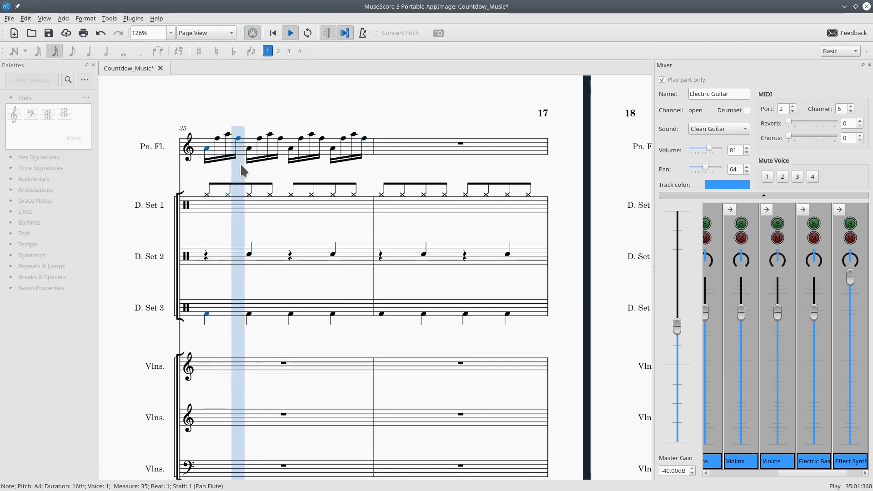
{"action": "key", "text": "space"}
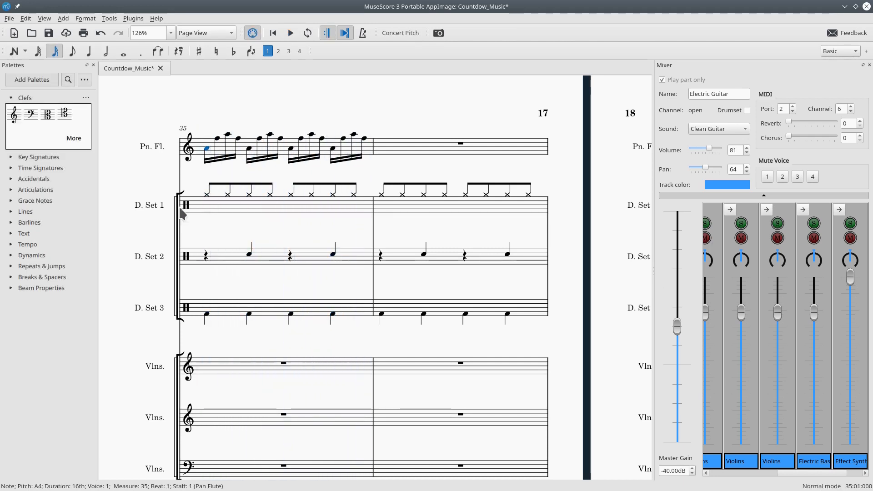
Copy the Pan Flute pattern of measure 34 into the empty measure 35
{"action": "scroll", "coordinate": [274, 232], "scroll_direction": "down", "scroll_amount": 1}
{"action": "scroll", "coordinate": [275, 233], "scroll_direction": "down", "scroll_amount": 3}
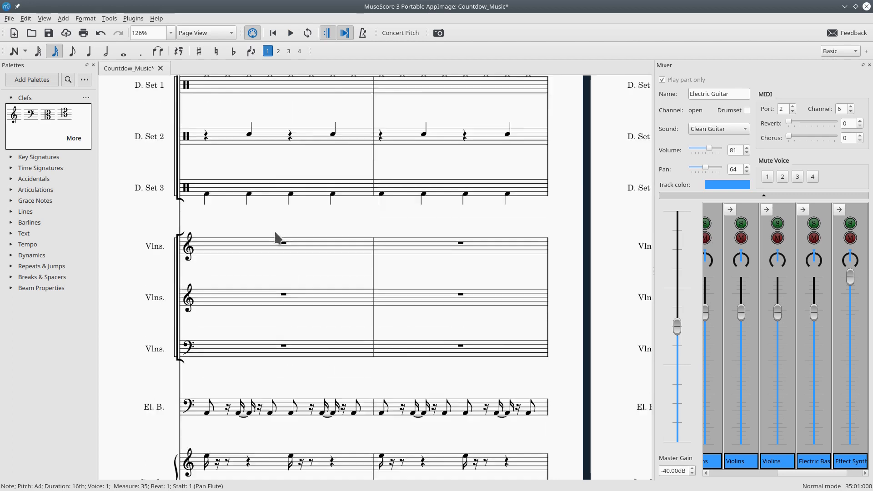
{"action": "scroll", "coordinate": [305, 264], "scroll_direction": "left", "scroll_amount": 2}
{"action": "scroll", "coordinate": [318, 262], "scroll_direction": "up", "scroll_amount": 3}
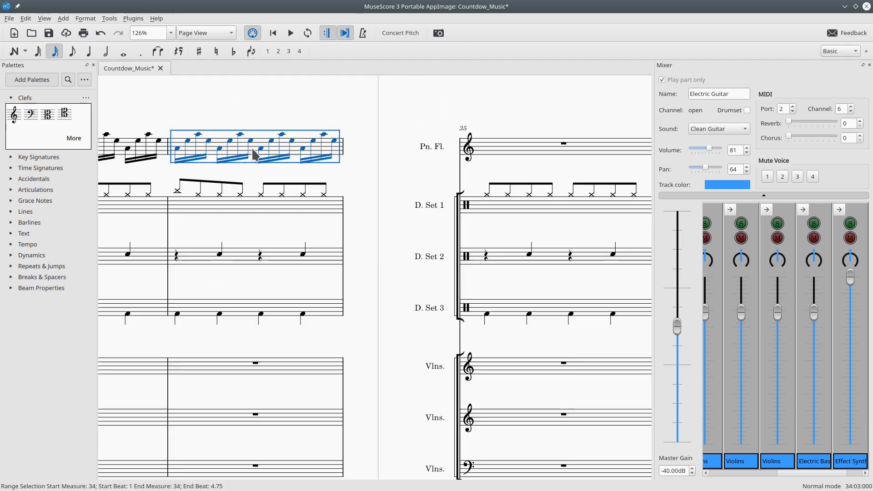
{"action": "left_click", "coordinate": [527, 141]}
{"action": "key", "text": "ctrl+v"}
{"action": "scroll", "coordinate": [516, 168], "scroll_direction": "down", "scroll_amount": 2}
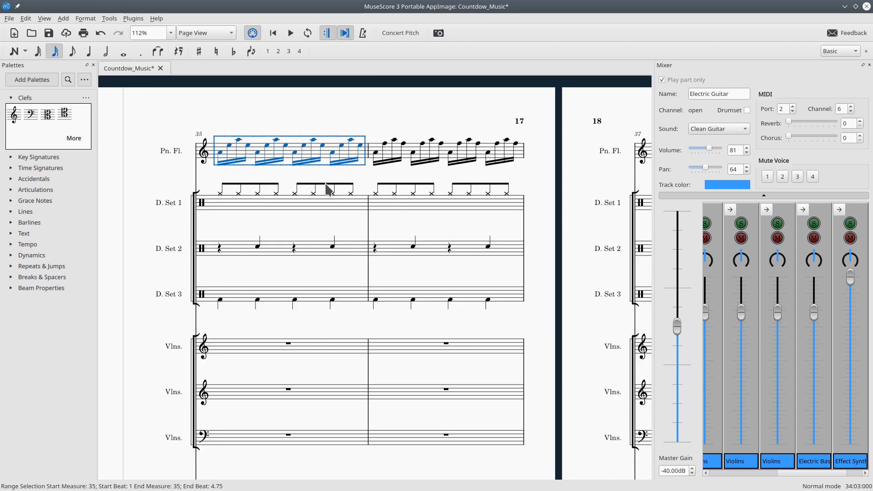
Play back the score from the first Pan Flute note of measure 35 through measure 36
{"action": "left_click", "coordinate": [299, 129]}
{"action": "left_click", "coordinate": [233, 161]}
{"action": "key", "text": "space"}
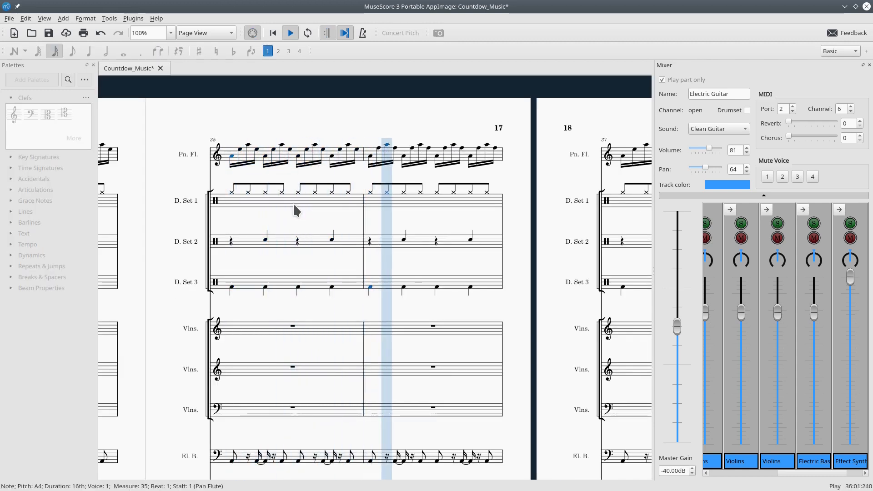
{"action": "key", "text": "space"}
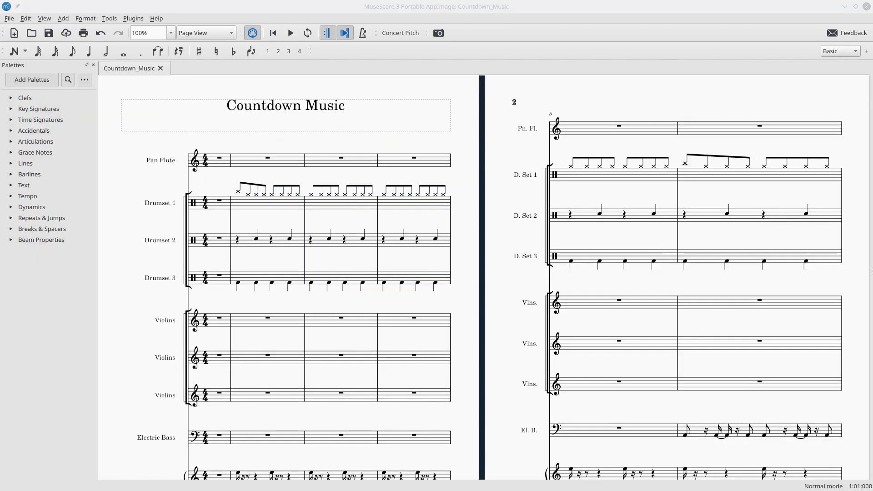
Copy the four-note hi-hat group on beats 3 and 4 of Drumset 1 measure 2 into both halves of measure 1
{"action": "left_click", "coordinate": [273, 194]}
{"action": "left_click", "coordinate": [299, 200], "text": "shift"}
{"action": "key", "text": "ctrl+c"}
{"action": "left_click", "coordinate": [220, 201]}
{"action": "key", "text": "ctrl+v"}
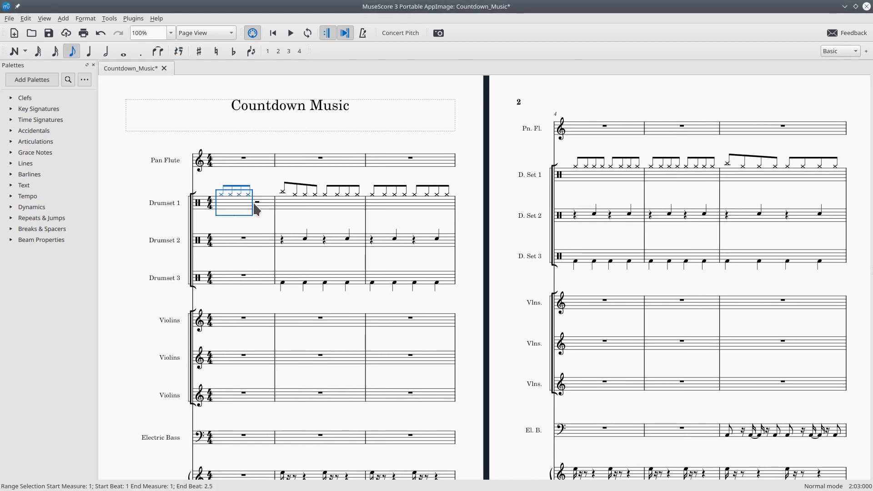
{"action": "left_click", "coordinate": [257, 203]}
{"action": "key", "text": "ctrl+v"}
Set the actual duration of measure 1 to 2/4 in its measure properties and play back the shortened opening
{"action": "right_click", "coordinate": [240, 201]}
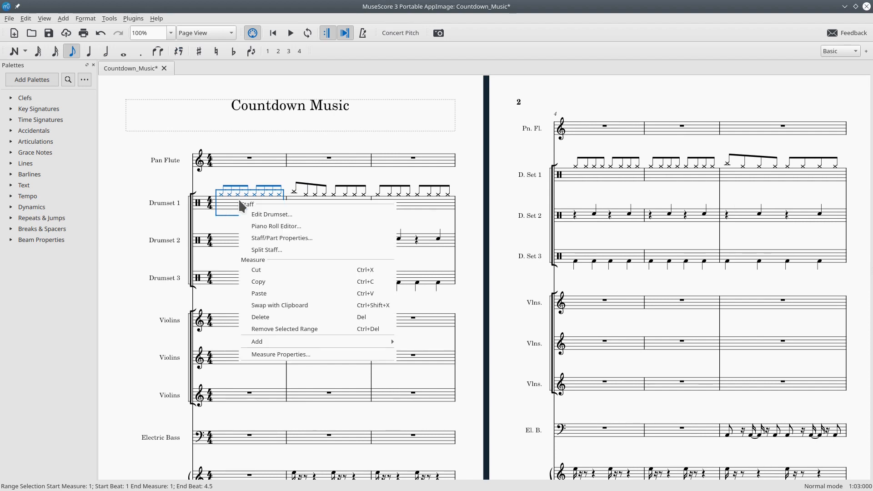
{"action": "left_click", "coordinate": [306, 354]}
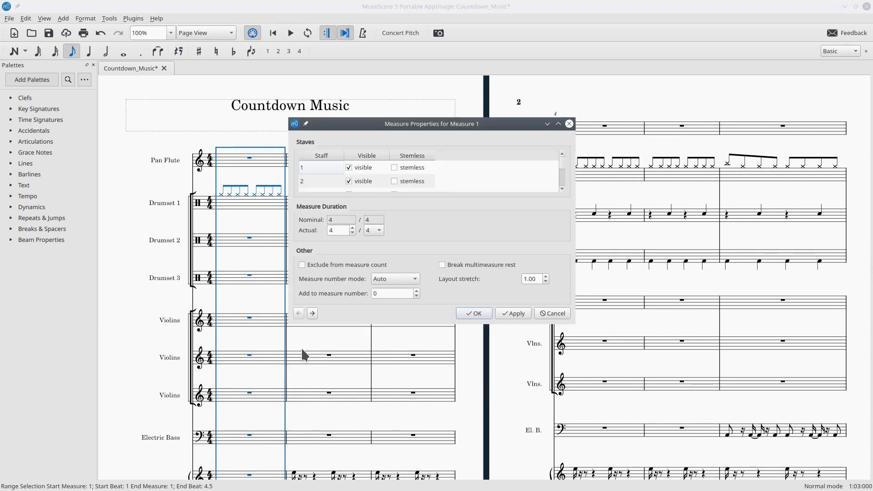
{"action": "double_click", "coordinate": [351, 229]}
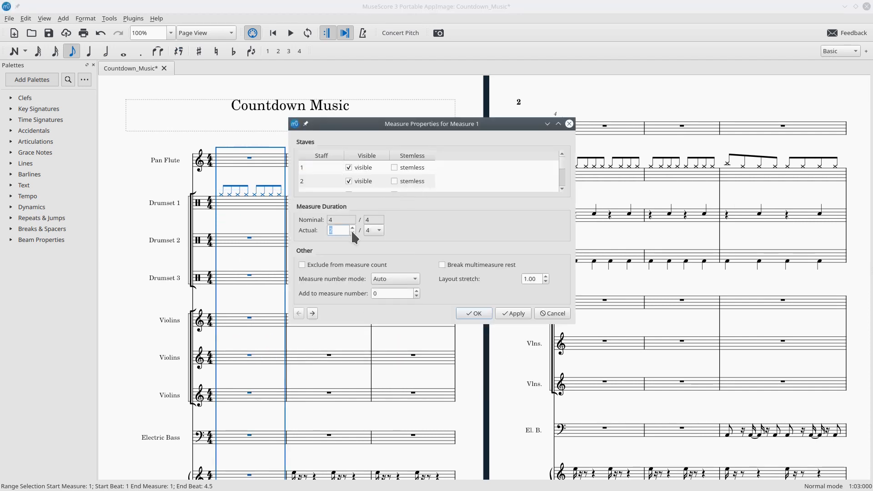
{"action": "left_click", "coordinate": [487, 313]}
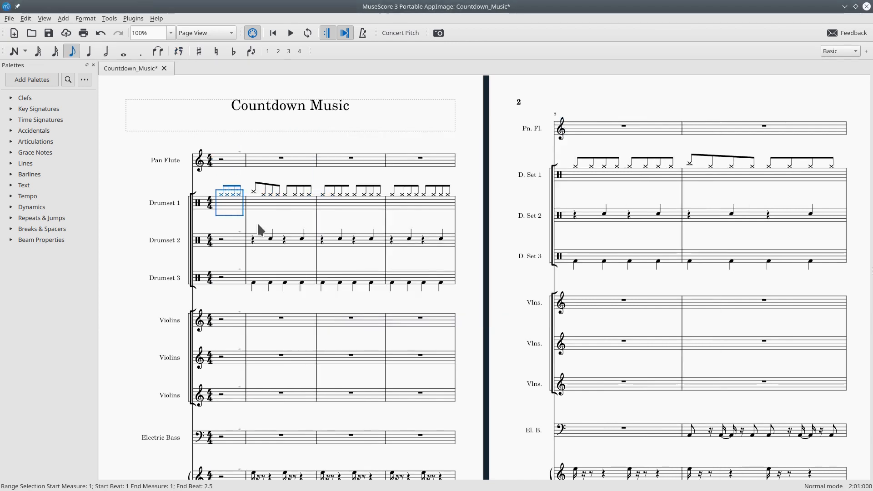
{"action": "key", "text": "space"}
{"action": "key", "text": "space"}
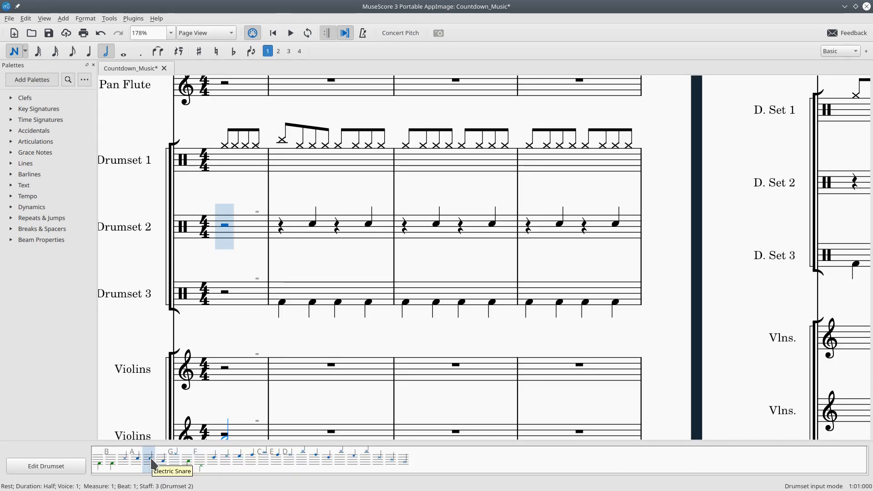
Enter Electric Snare sixteenth notes in Drumset 2 measure 1: one on the second sixteenth of beat 1 and four filling beat 2
{"action": "left_click", "coordinate": [152, 463]}
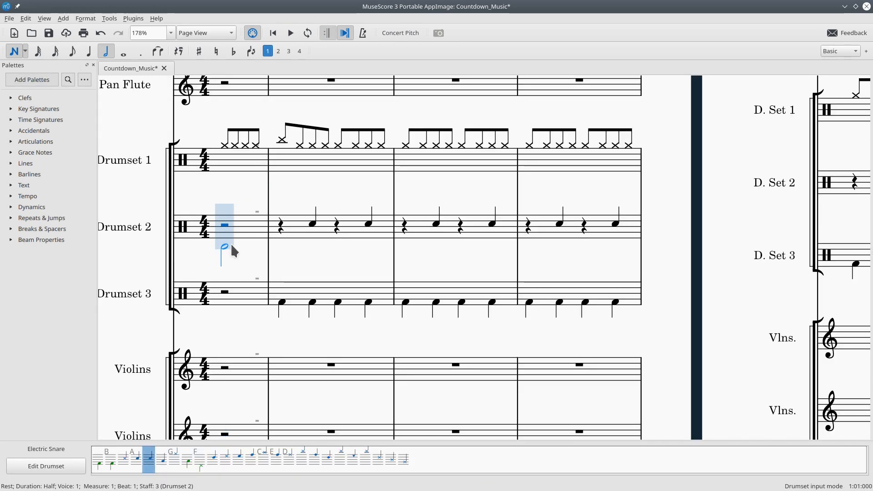
{"action": "left_click", "coordinate": [54, 52]}
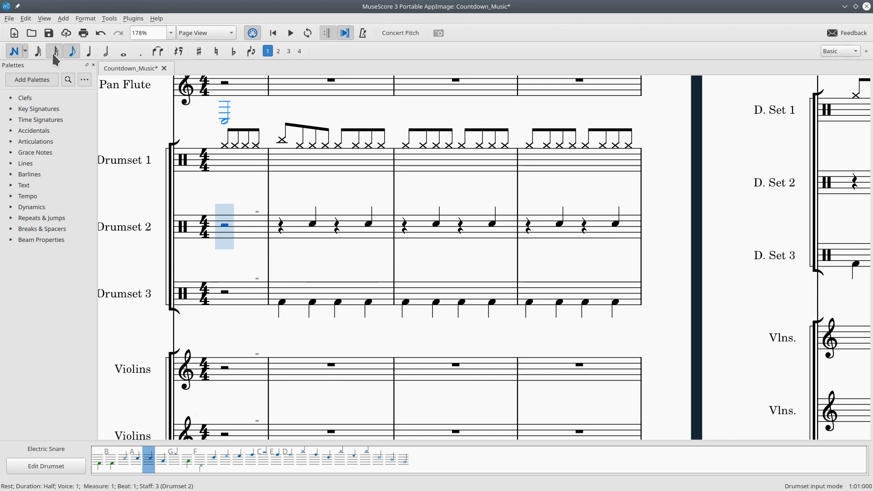
{"action": "left_click", "coordinate": [226, 224]}
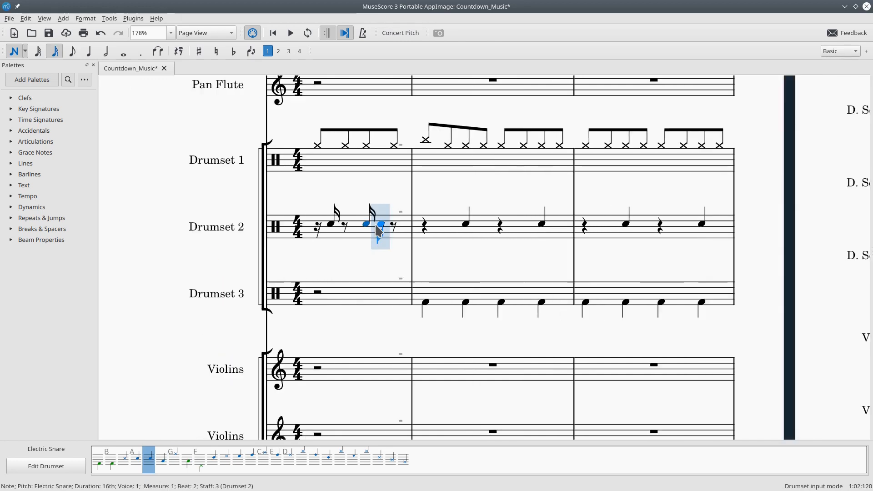
{"action": "left_click", "coordinate": [377, 225]}
{"action": "left_click", "coordinate": [385, 226]}
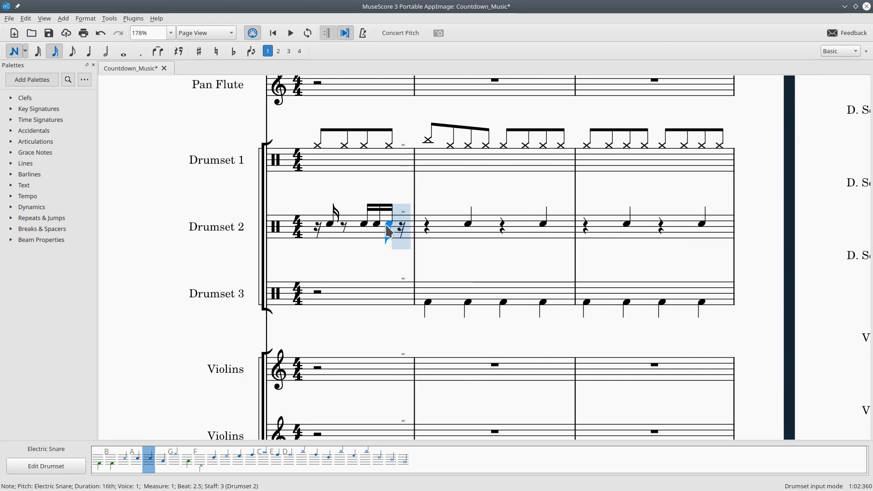
{"action": "left_click", "coordinate": [401, 224]}
{"action": "key", "text": "Escape"}
Play back the score from the opening sixteenth rest of Drumset 2 measure 1
{"action": "left_click", "coordinate": [318, 229]}
{"action": "key", "text": "space"}
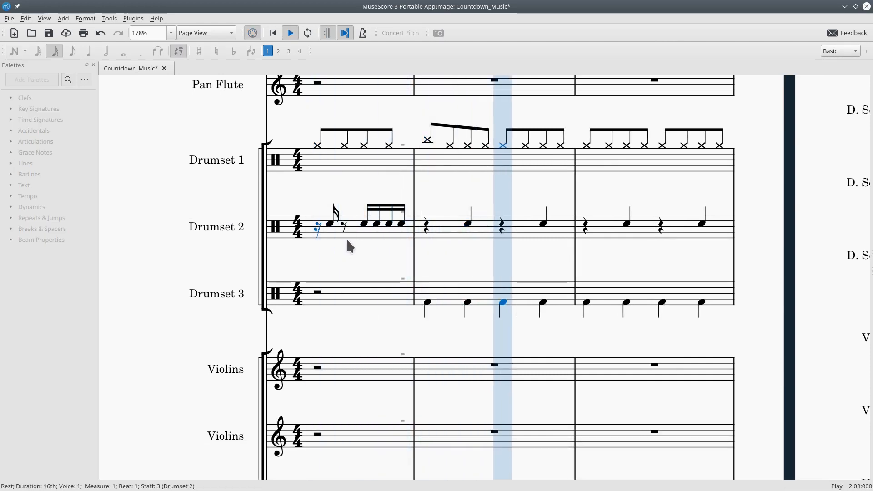
{"action": "key", "text": "space"}
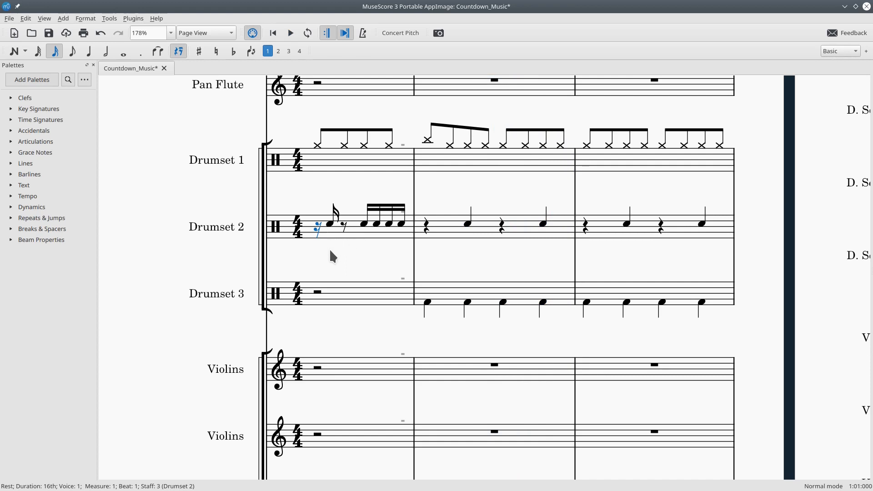
Copy the first bass drum quarter note of Drumset 3 measure 2 to beat 1 of measure 1 and play back the opening
{"action": "left_click", "coordinate": [427, 303]}
{"action": "key", "text": "ctrl+c"}
{"action": "left_click", "coordinate": [318, 292]}
{"action": "key", "text": "ctrl+v"}
{"action": "left_click", "coordinate": [362, 295], "text": "shift"}
{"action": "left_click", "coordinate": [318, 302]}
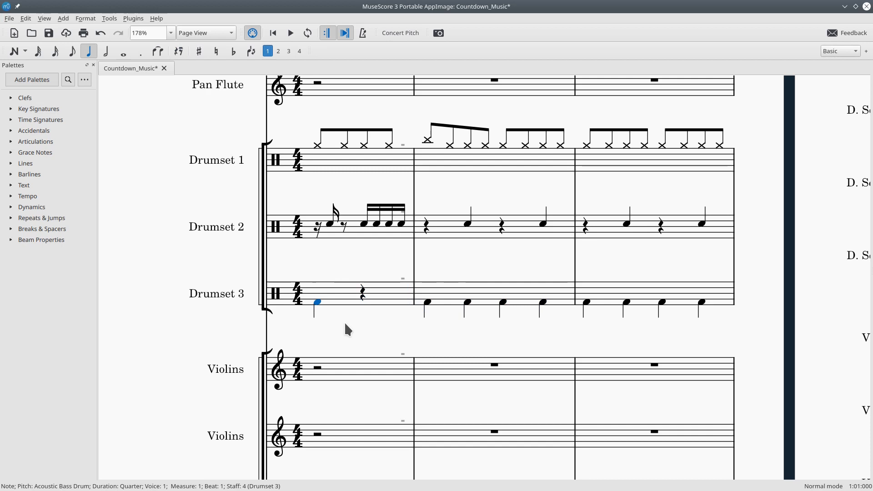
{"action": "key", "text": "space"}
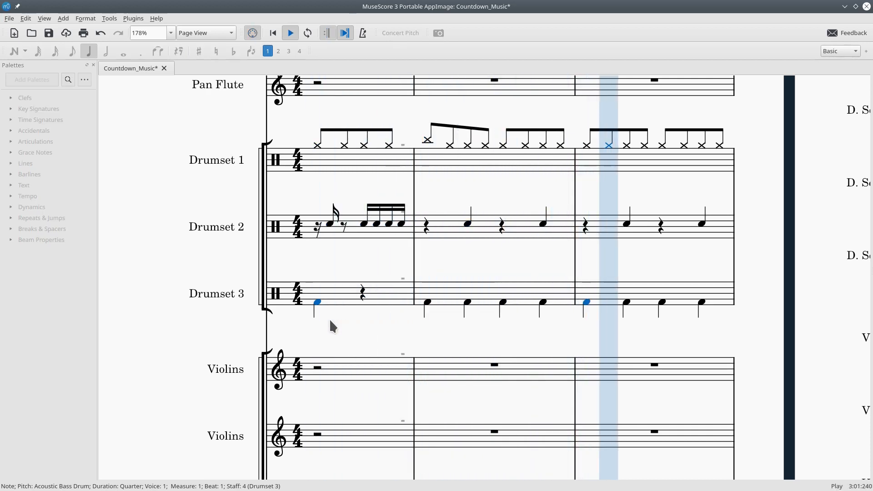
{"action": "key", "text": "space"}
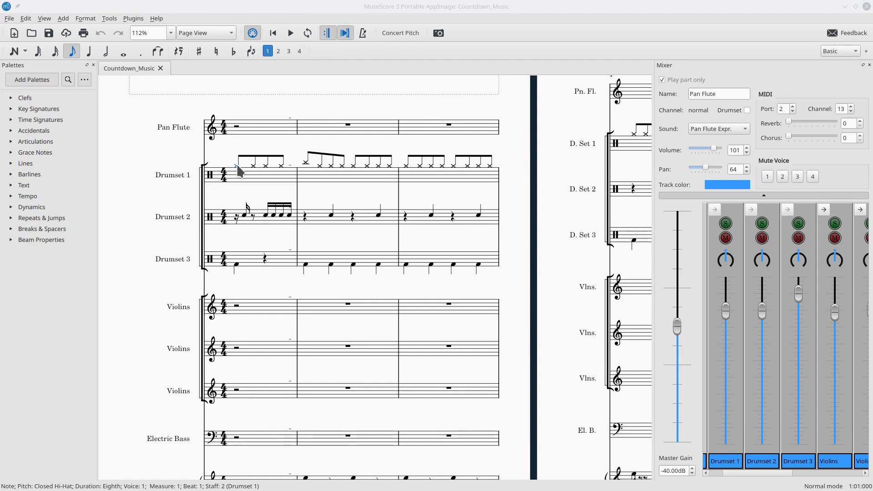
Change the mixer sound of Drumset 1 to TR-808
{"action": "left_click", "coordinate": [237, 165]}
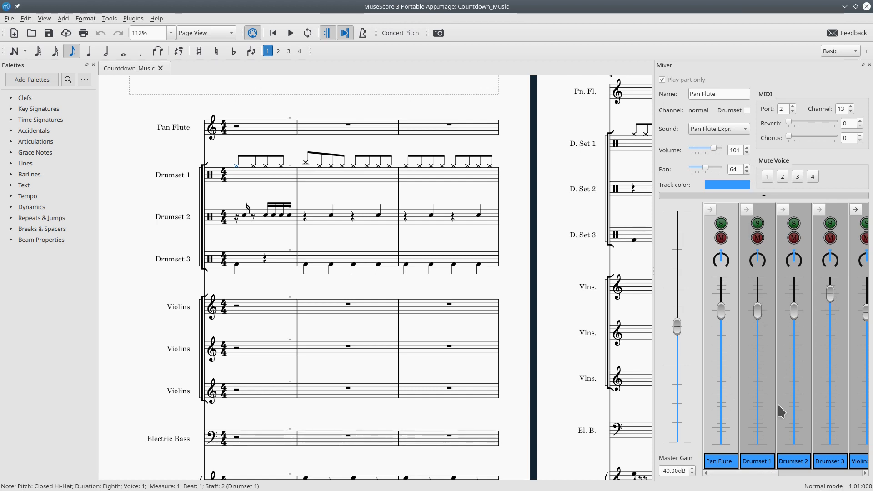
{"action": "left_click", "coordinate": [762, 461]}
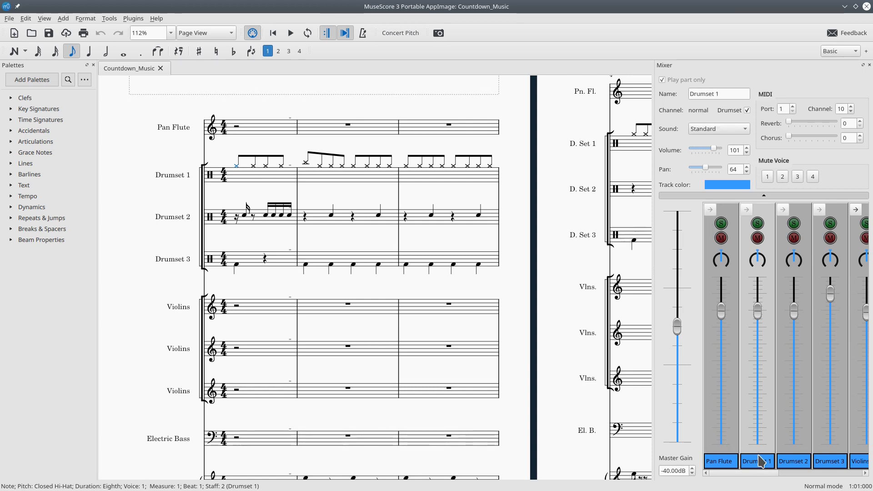
{"action": "left_click", "coordinate": [727, 129]}
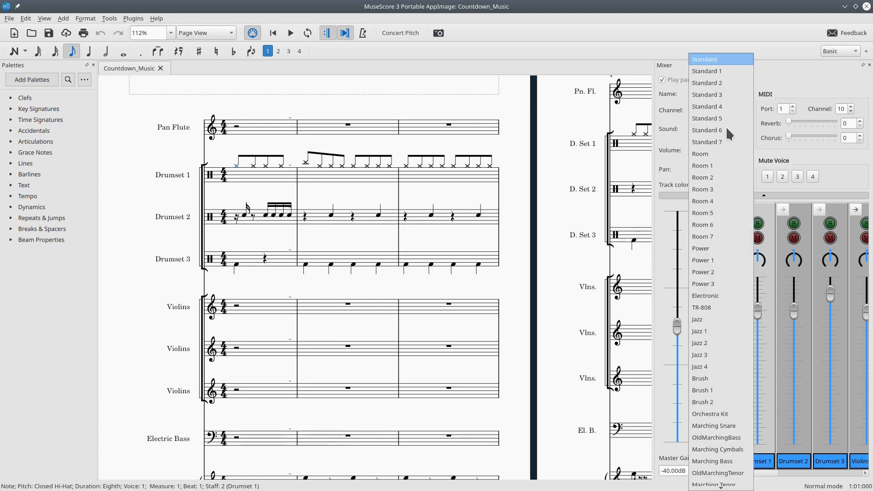
{"action": "left_click", "coordinate": [711, 308]}
Audition the closed hi-hat notes in Drumset 1 measure 1 and play back the score from the first one
{"action": "left_click", "coordinate": [253, 165]}
{"action": "left_click", "coordinate": [265, 165]}
{"action": "left_click", "coordinate": [281, 166]}
{"action": "left_click", "coordinate": [236, 165]}
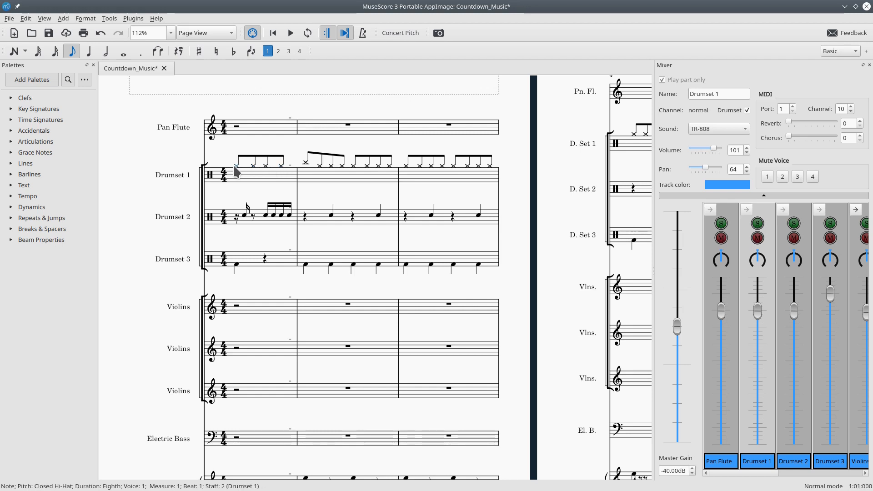
{"action": "key", "text": "space"}
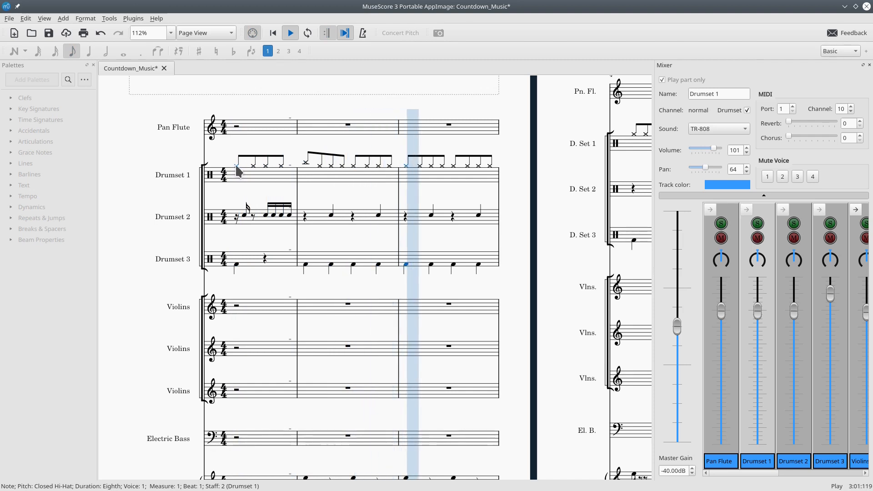
{"action": "key", "text": "space"}
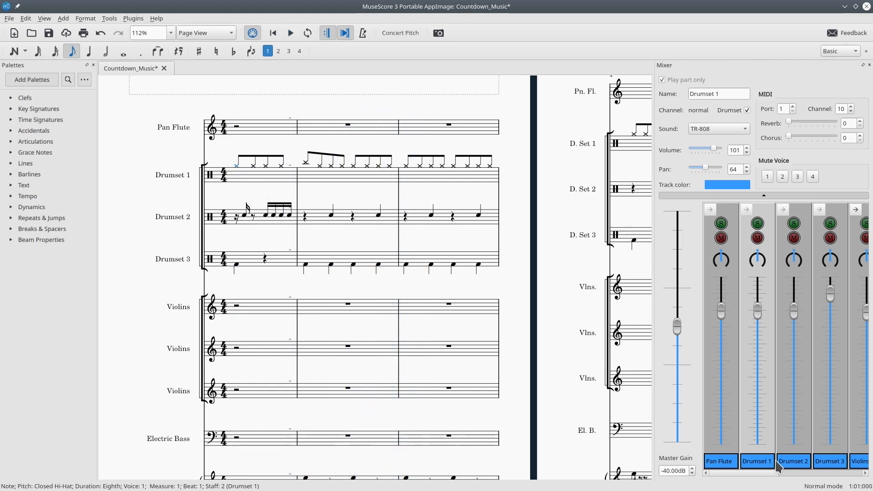
Change the mixer sound of Drumset 2 to Electronic and play back from its first snare note in measure 1
{"action": "left_click", "coordinate": [791, 461]}
{"action": "left_click", "coordinate": [738, 129]}
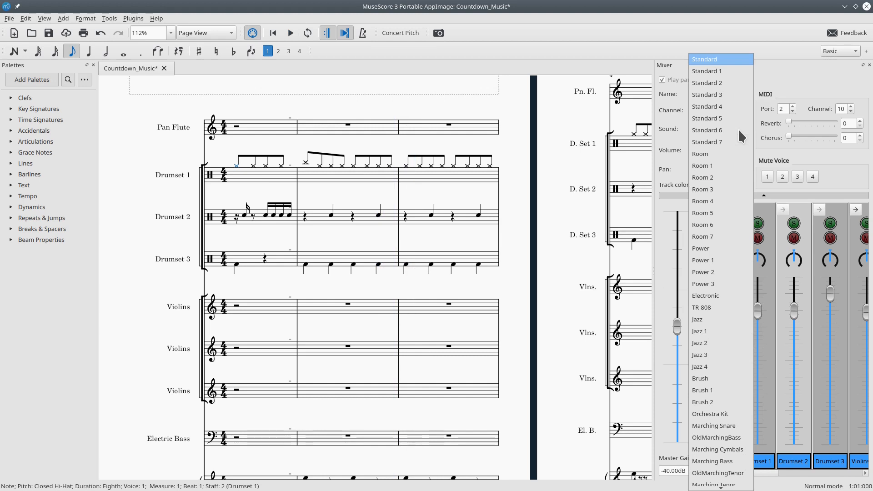
{"action": "left_click", "coordinate": [712, 295]}
{"action": "left_click", "coordinate": [248, 217]}
{"action": "key", "text": "space"}
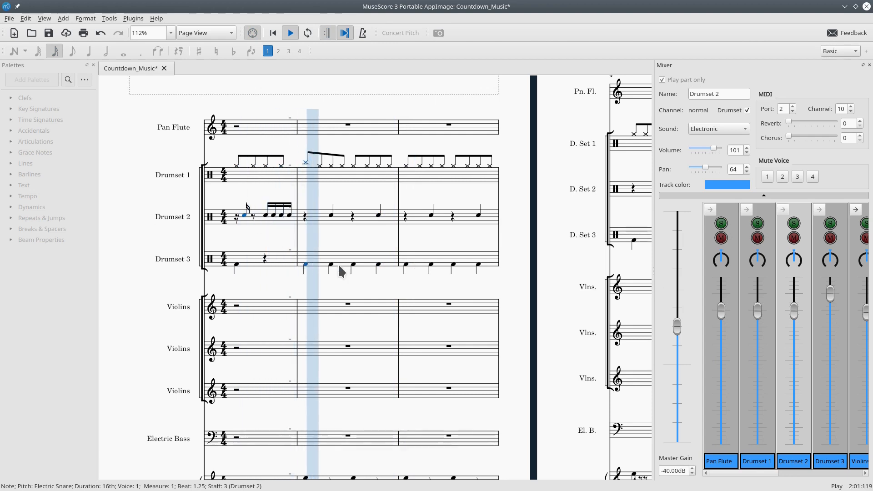
{"action": "key", "text": "space"}
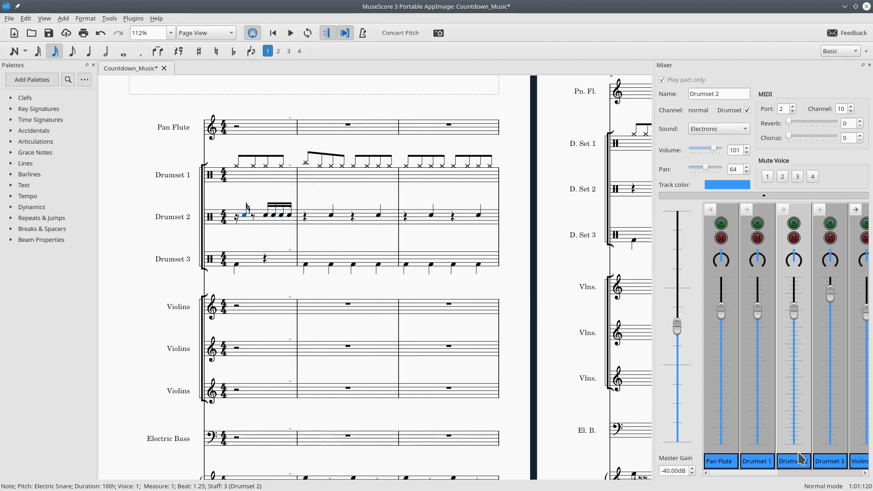
Change the mixer sound of Drumset 3 to Electronic and play back from the first closed hi-hat of Drumset 1
{"action": "left_click", "coordinate": [833, 464]}
{"action": "left_click", "coordinate": [718, 132]}
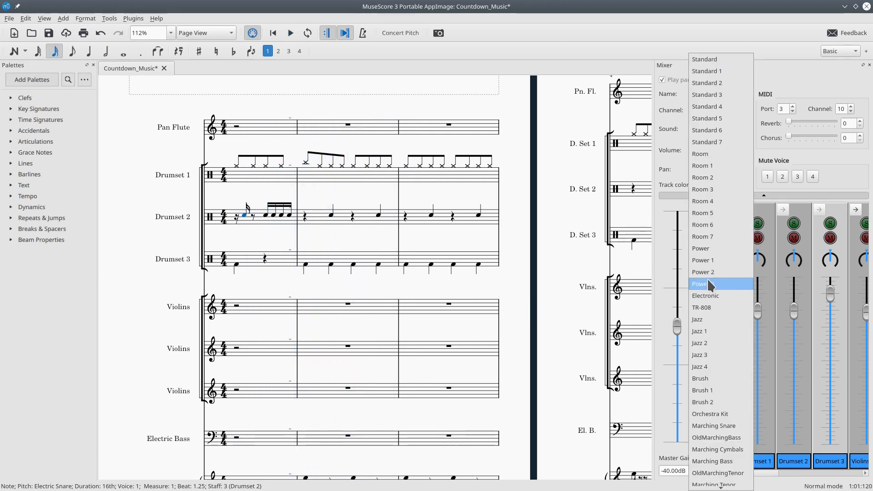
{"action": "left_click", "coordinate": [712, 297]}
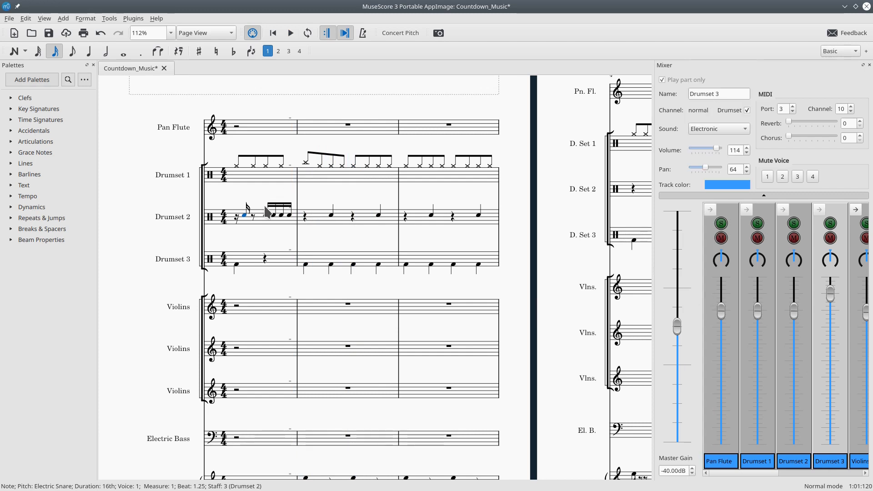
{"action": "left_click", "coordinate": [236, 167]}
{"action": "key", "text": "space"}
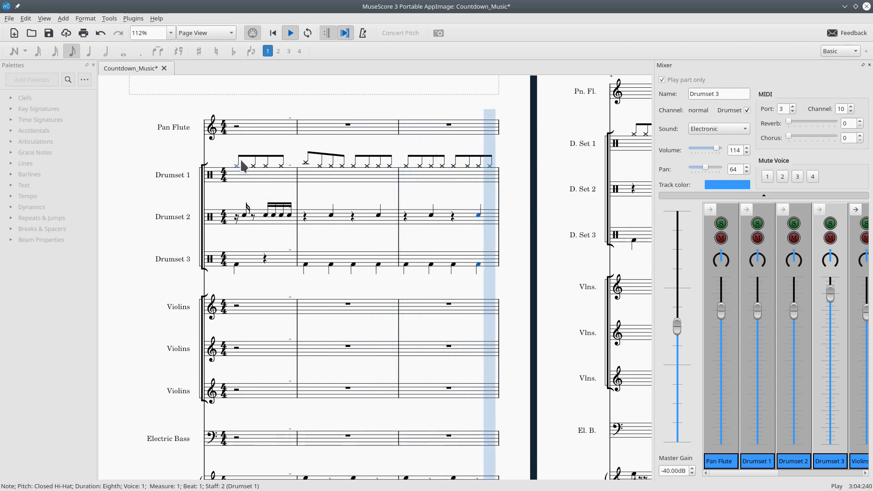
{"action": "key", "text": "space"}
Change the mixer sound of the Electric Bass to Synth Bass 2 and play back from its first note in measure 6
{"action": "left_click_drag", "start_coordinate": [759, 471], "coordinate": [838, 477]}
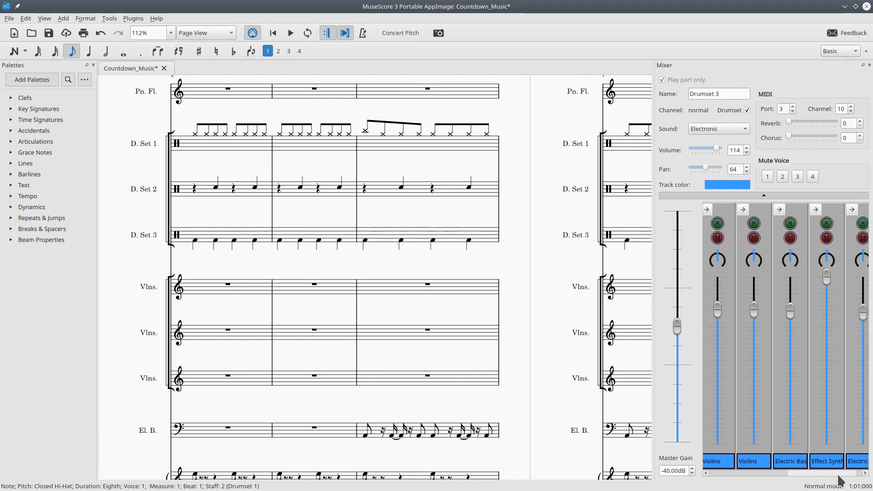
{"action": "left_click", "coordinate": [791, 462]}
{"action": "left_click", "coordinate": [733, 130]}
{"action": "scroll", "coordinate": [737, 242], "scroll_direction": "down", "scroll_amount": 4}
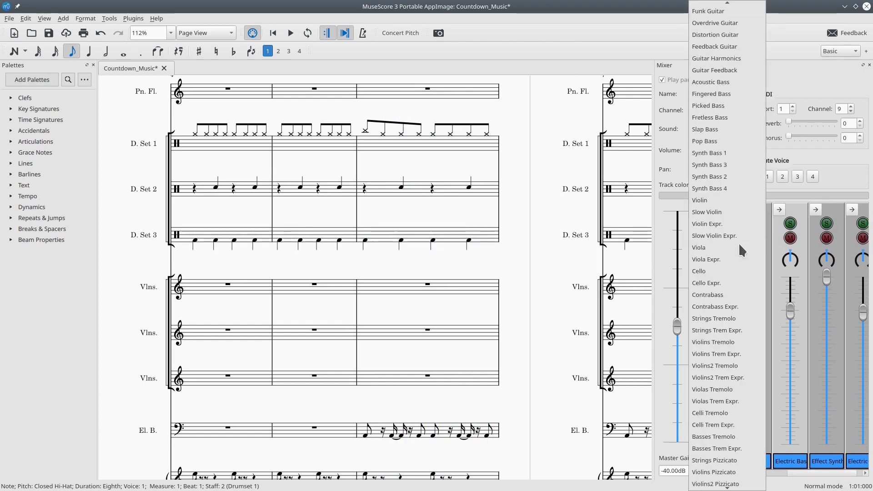
{"action": "left_click", "coordinate": [718, 177]}
{"action": "left_click", "coordinate": [365, 434]}
{"action": "key", "text": "space"}
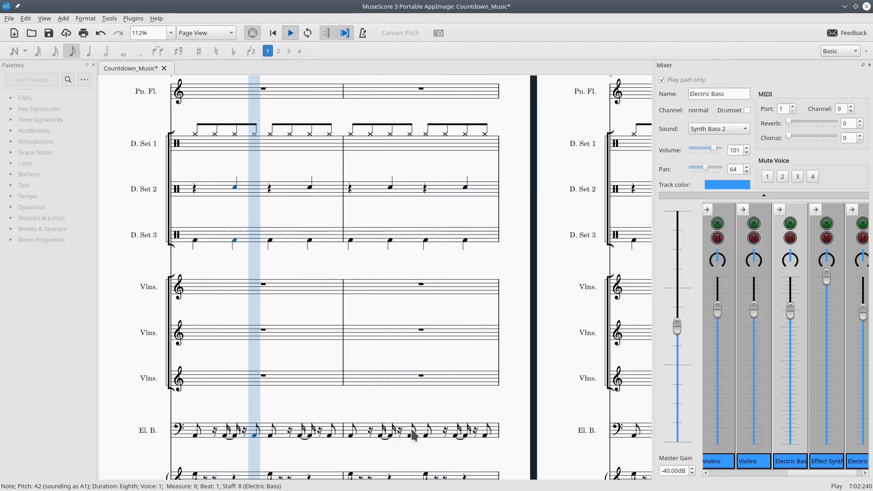
Play back the score from the first Electric Guitar note in measure 18
{"action": "scroll", "coordinate": [375, 377], "scroll_direction": "up", "scroll_amount": 2}
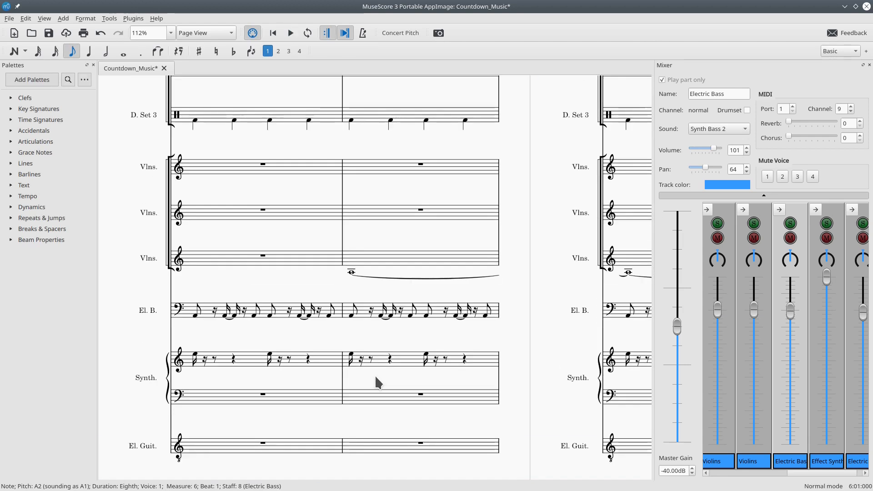
{"action": "scroll", "coordinate": [375, 377], "scroll_direction": "right", "scroll_amount": 10}
{"action": "scroll", "coordinate": [376, 377], "scroll_direction": "right", "scroll_amount": 20}
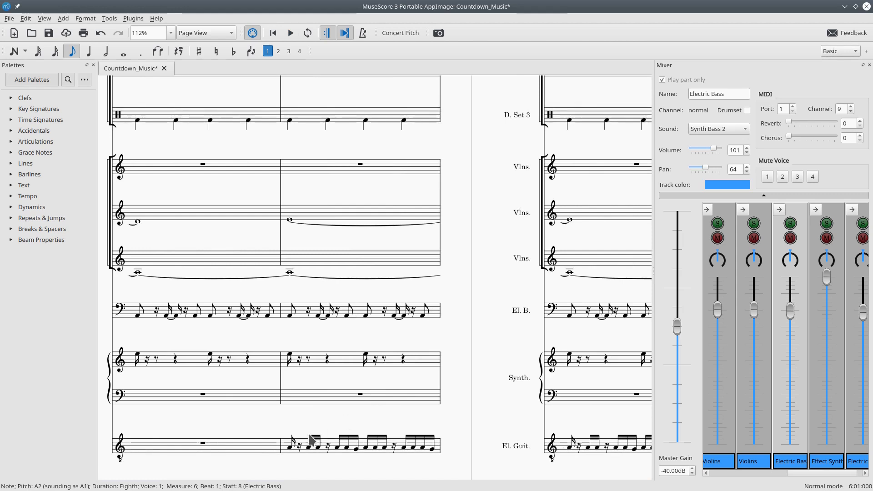
{"action": "scroll", "coordinate": [263, 413], "scroll_direction": "down", "scroll_amount": 2}
{"action": "scroll", "coordinate": [272, 413], "scroll_direction": "left", "scroll_amount": 1}
{"action": "left_click", "coordinate": [331, 369]}
{"action": "key", "text": "space"}
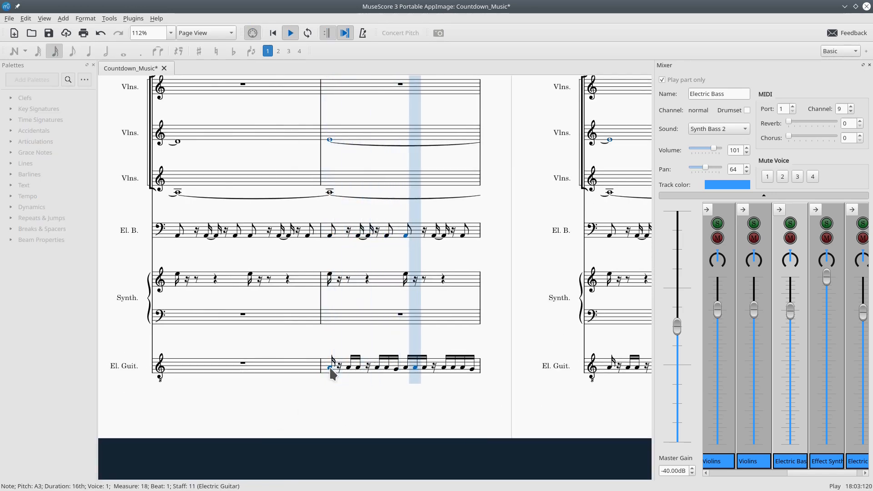
{"action": "key", "text": "space"}
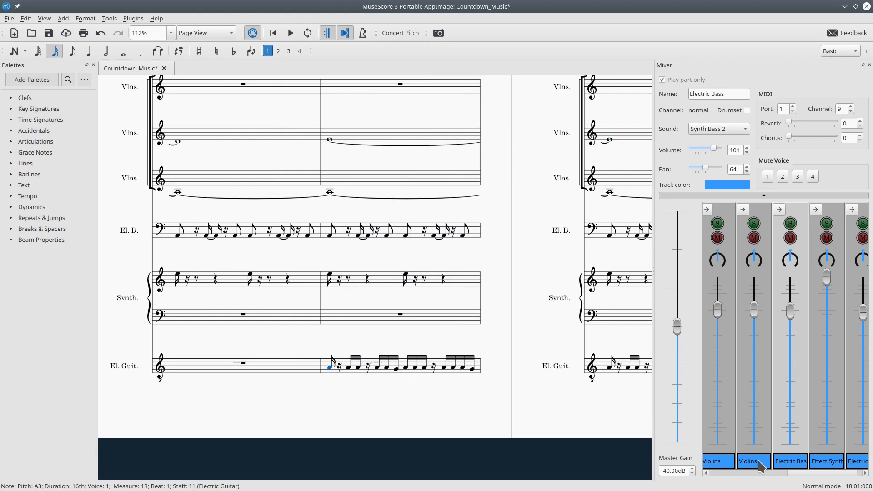
Change the mixer sound of the Electric Guitar to Palm Muted Guitar
{"action": "left_click_drag", "start_coordinate": [795, 474], "coordinate": [846, 470]}
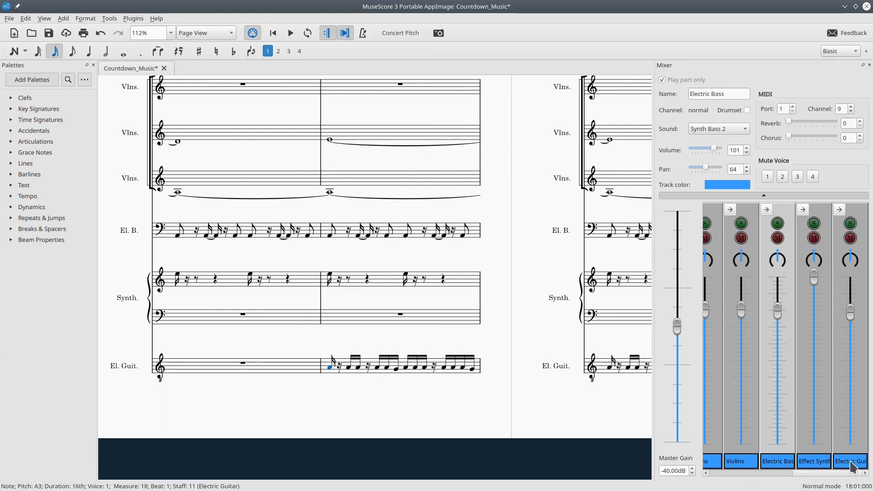
{"action": "left_click", "coordinate": [852, 461]}
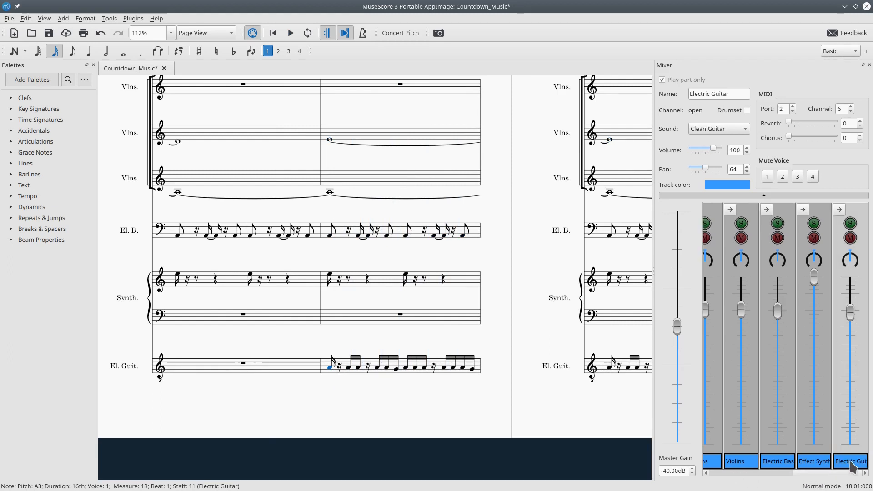
{"action": "left_click", "coordinate": [725, 129]}
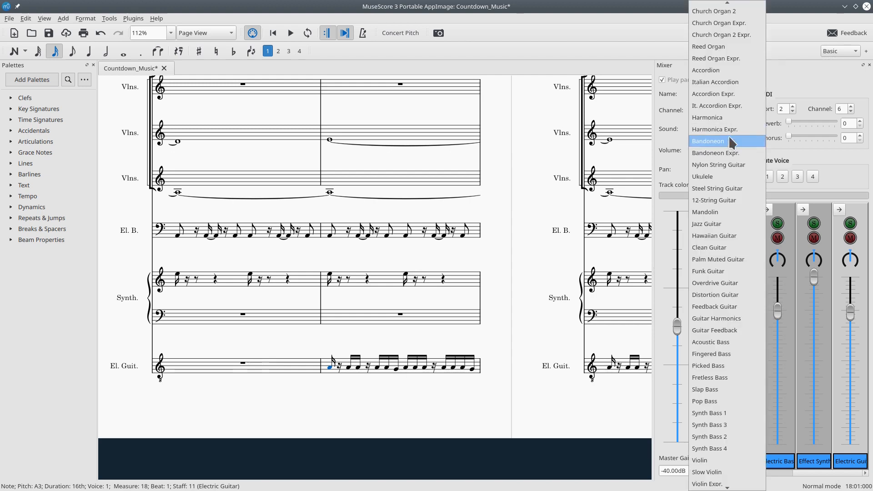
{"action": "left_click", "coordinate": [750, 257]}
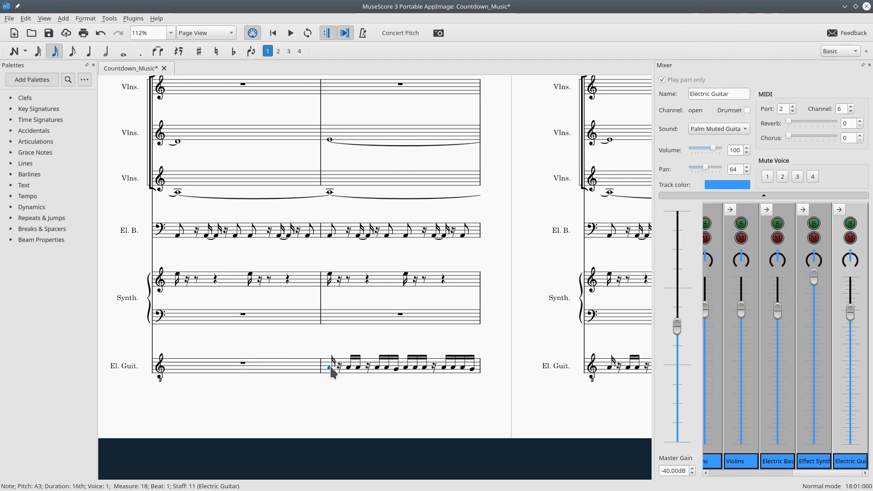
Audition the Electric Guitar notes in measure 18 one by one and play back the score from the first one
{"action": "left_click", "coordinate": [348, 368]}
{"action": "key", "text": "Right"}
{"action": "key", "text": "Right"}
{"action": "key", "text": "Right"}
{"action": "key", "text": "Right"}
{"action": "key", "text": "Right"}
{"action": "key", "text": "Right"}
{"action": "key", "text": "Right"}
{"action": "key", "text": "Right"}
{"action": "key", "text": "Right"}
{"action": "left_click", "coordinate": [331, 368]}
{"action": "key", "text": "space"}
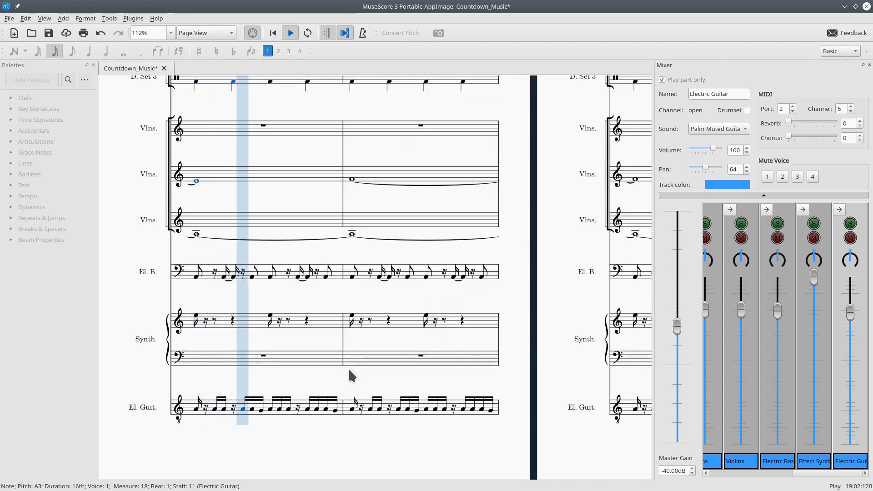
{"action": "key", "text": "space"}
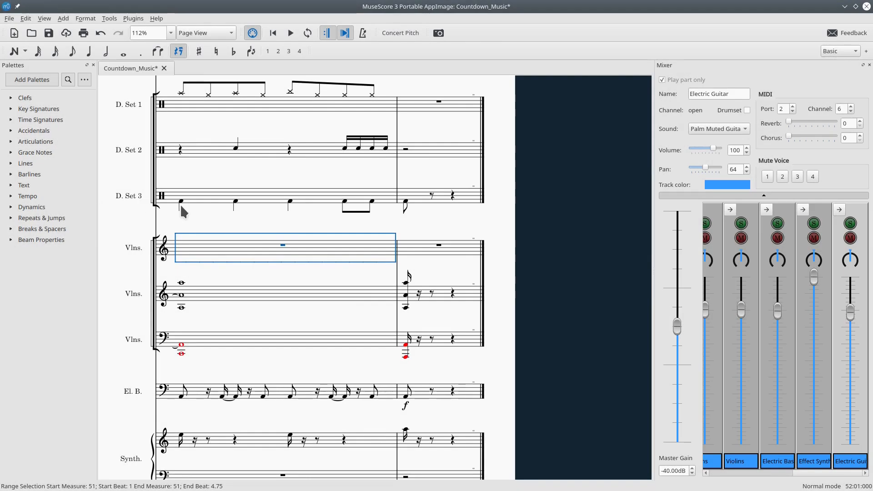
Enter sixteenth-note A5s in the uppermost Violins staff at measure 51 beats 1, 1.5, 3, 3.5, 4 and 4.5, and on beat 1 of measure 52
{"action": "left_click", "coordinate": [14, 51]}
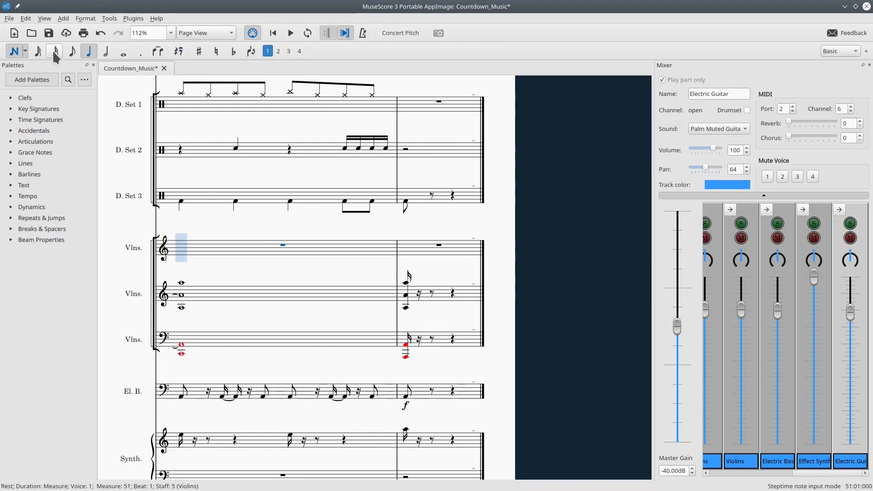
{"action": "left_click", "coordinate": [55, 51]}
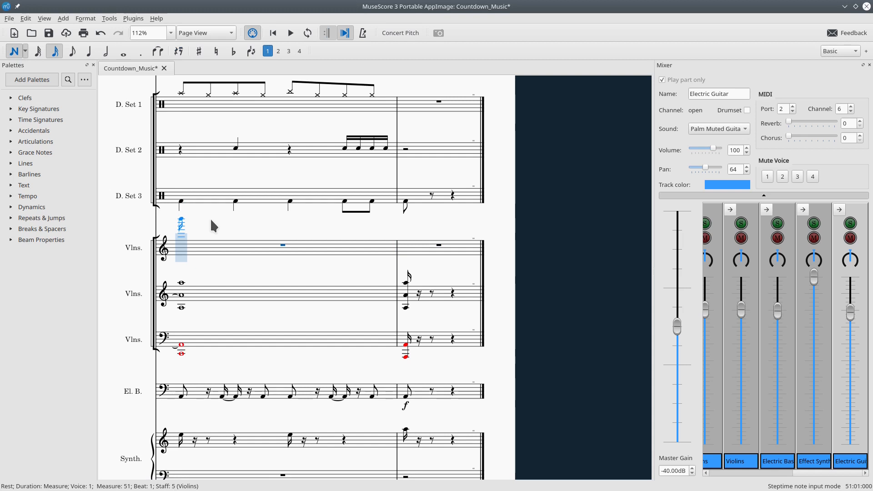
{"action": "left_click", "coordinate": [195, 237]}
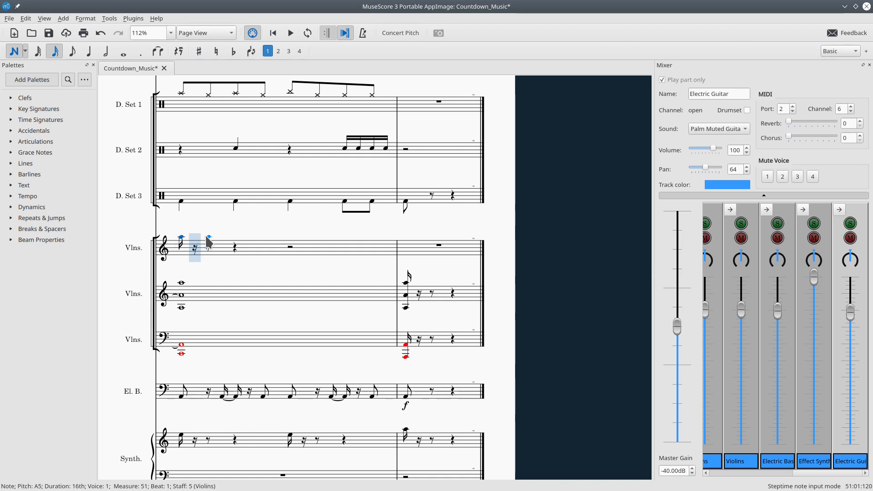
{"action": "left_click", "coordinate": [206, 236]}
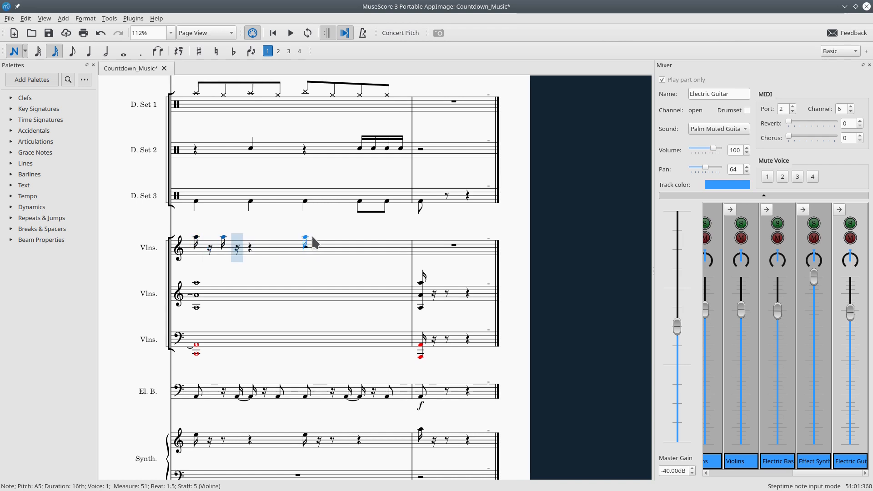
{"action": "left_click", "coordinate": [314, 237]}
{"action": "left_click", "coordinate": [330, 238]}
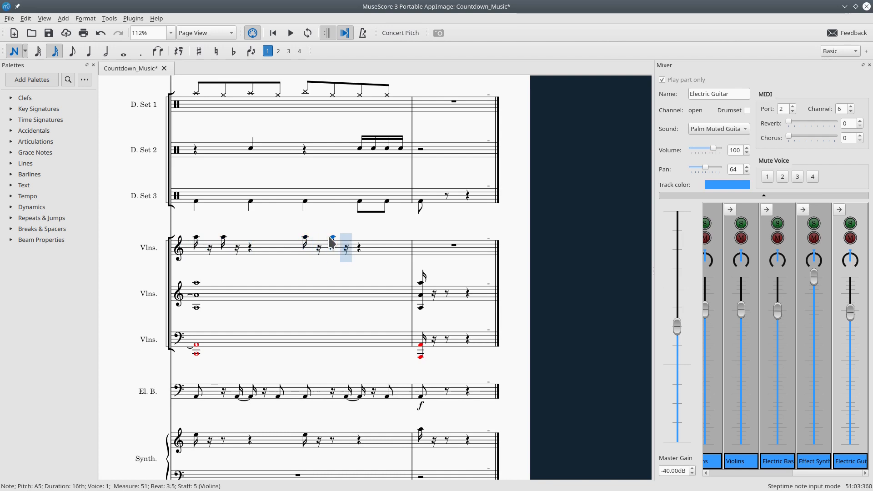
{"action": "left_click", "coordinate": [353, 239]}
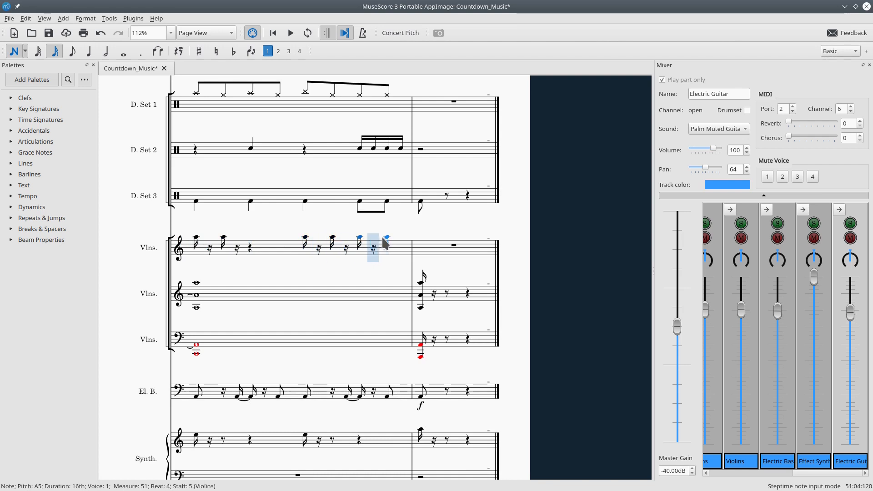
{"action": "left_click", "coordinate": [384, 238]}
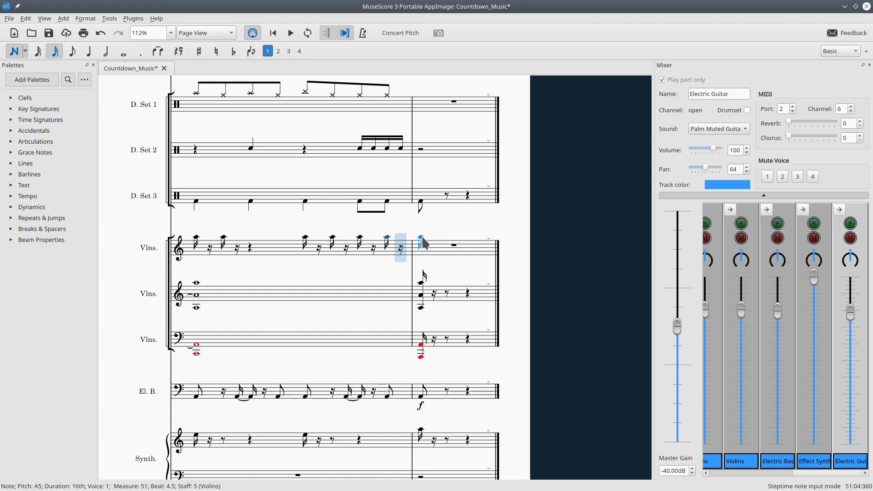
{"action": "left_click", "coordinate": [421, 237]}
{"action": "left_click", "coordinate": [14, 52]}
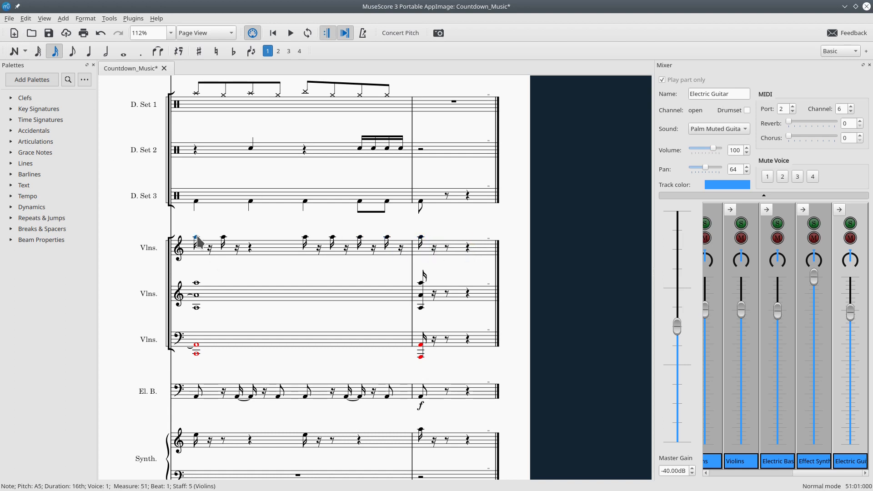
Play back the ending from the first note of the uppermost Violins staff in measure 51
{"action": "key", "text": "space"}
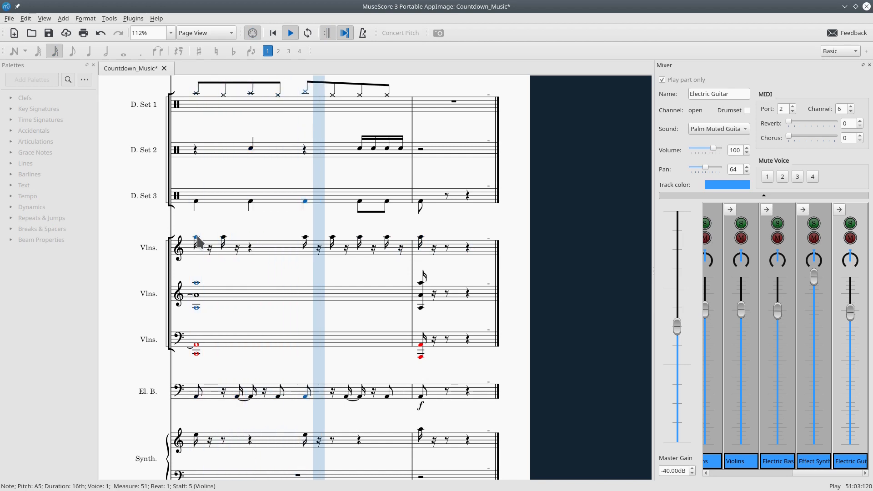
{"action": "key", "text": "space"}
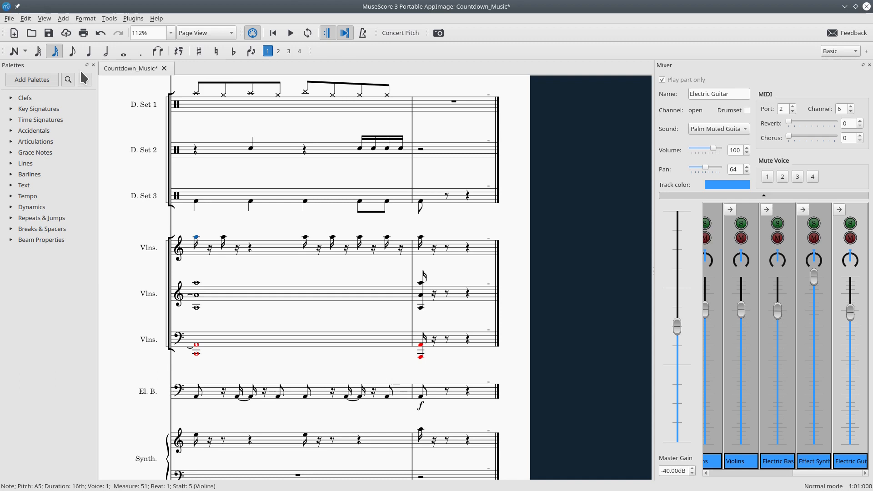
{"action": "mouse_move", "coordinate": [246, 174]}
{"action": "left_mouse_down"}
{"action": "mouse_move", "coordinate": [244, 214]}
{"action": "mouse_move", "coordinate": [242, 190]}
{"action": "left_mouse_up"}
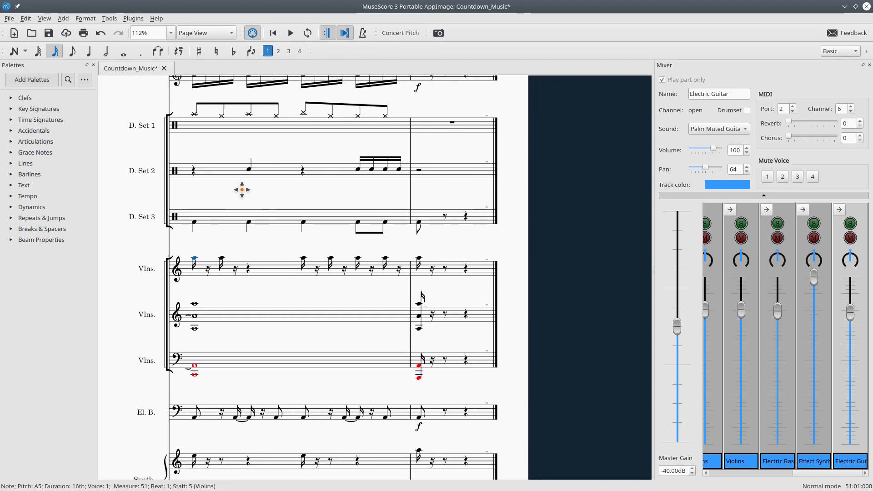
{"action": "scroll", "coordinate": [265, 202], "scroll_direction": "up", "scroll_amount": 1}
{"action": "scroll", "coordinate": [265, 202], "scroll_direction": "down", "scroll_amount": 2}
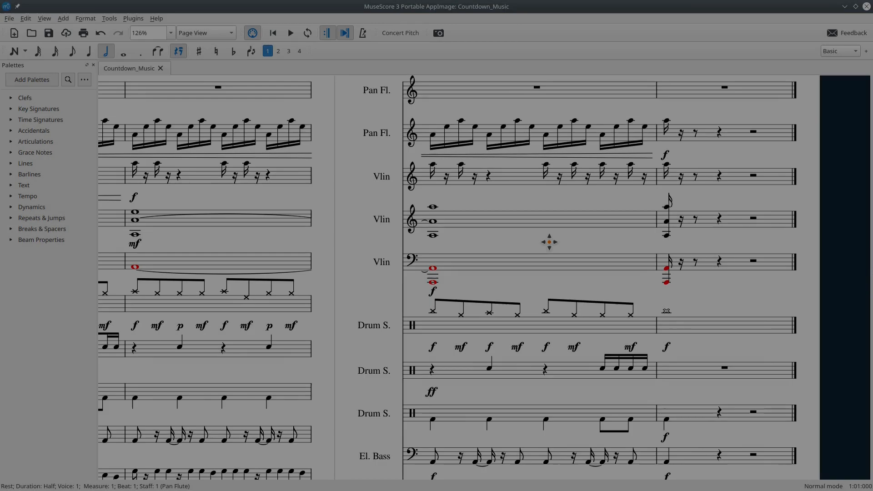
Rewind the finished Countdown_Music score to the beginning and play it back
{"action": "left_click_drag", "start_coordinate": [549, 242], "coordinate": [513, 243]}
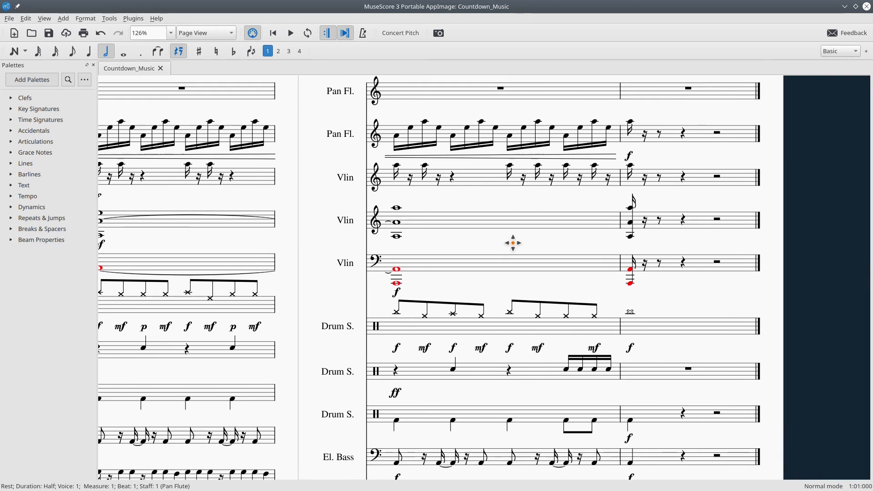
{"action": "left_click", "coordinate": [273, 34]}
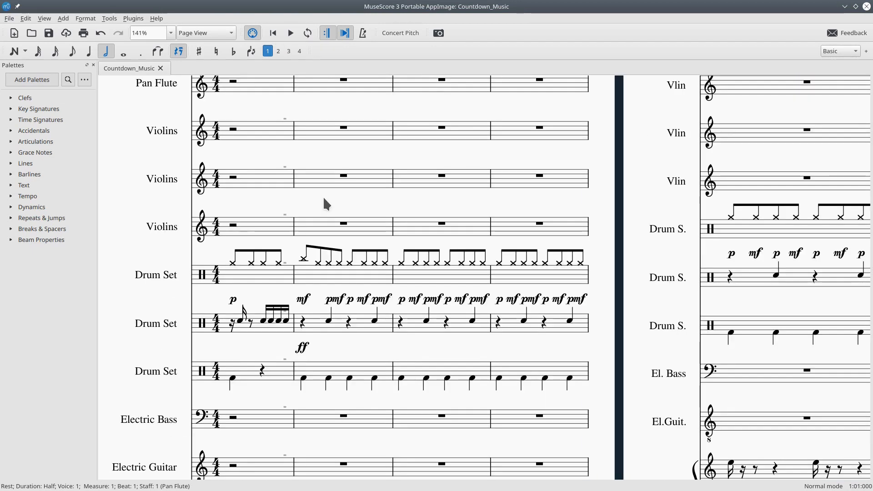
{"action": "left_click_drag", "start_coordinate": [324, 199], "coordinate": [326, 185]}
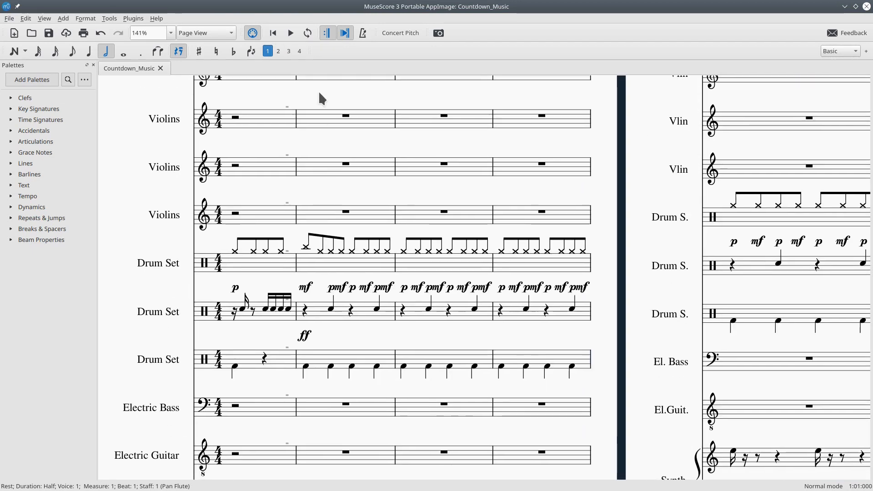
{"action": "left_click", "coordinate": [290, 33]}
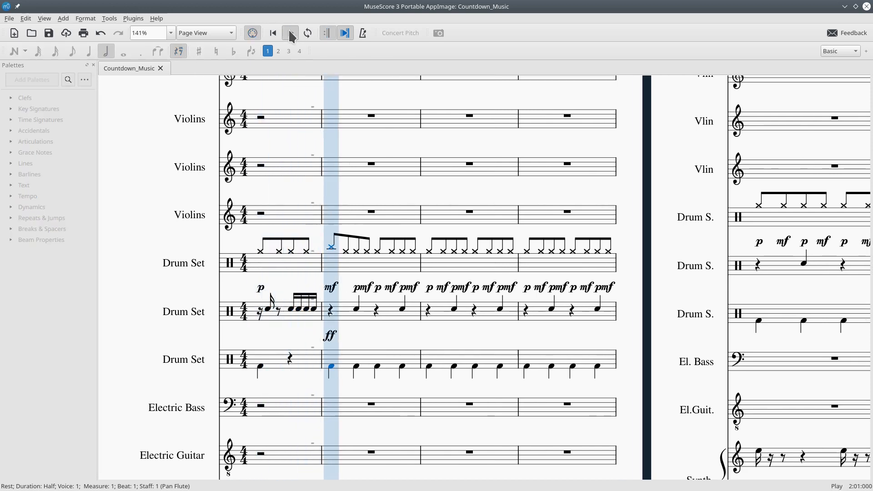